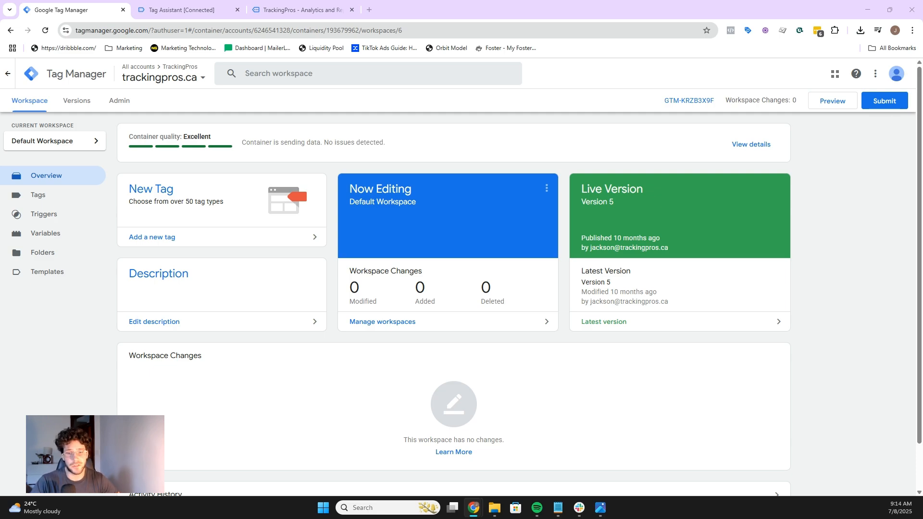
Step: Review the form-tracking decision flowchart, then return to the Tag Assistant preview summary
{"action": "key", "text": "alt+Tab"}
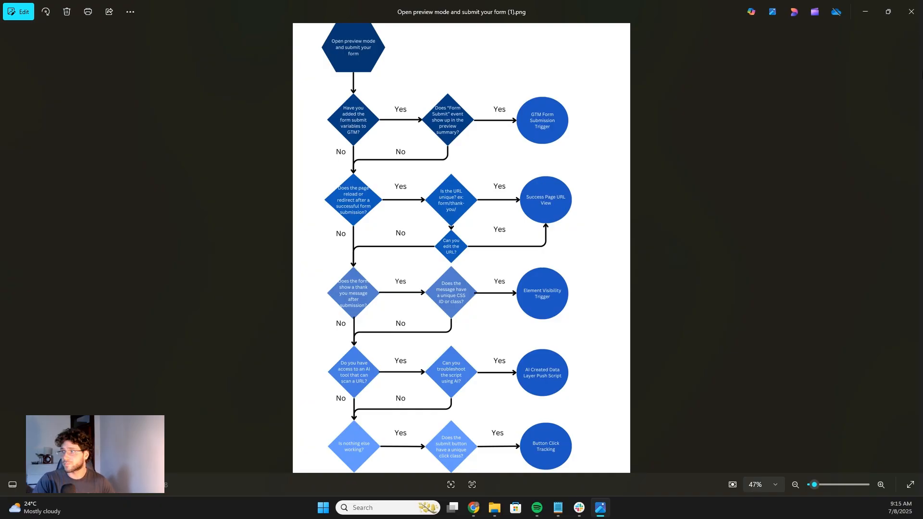
{"action": "left_click", "coordinate": [874, 5]}
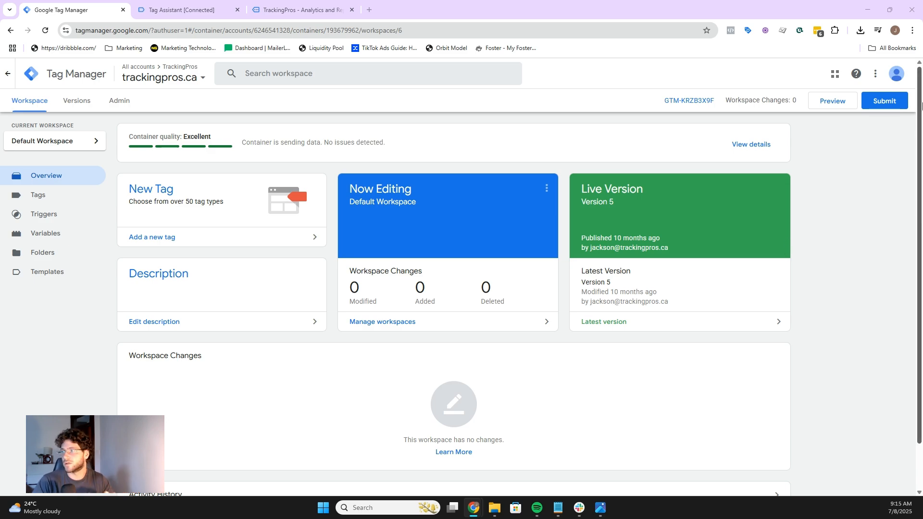
{"action": "left_click", "coordinate": [207, 8]}
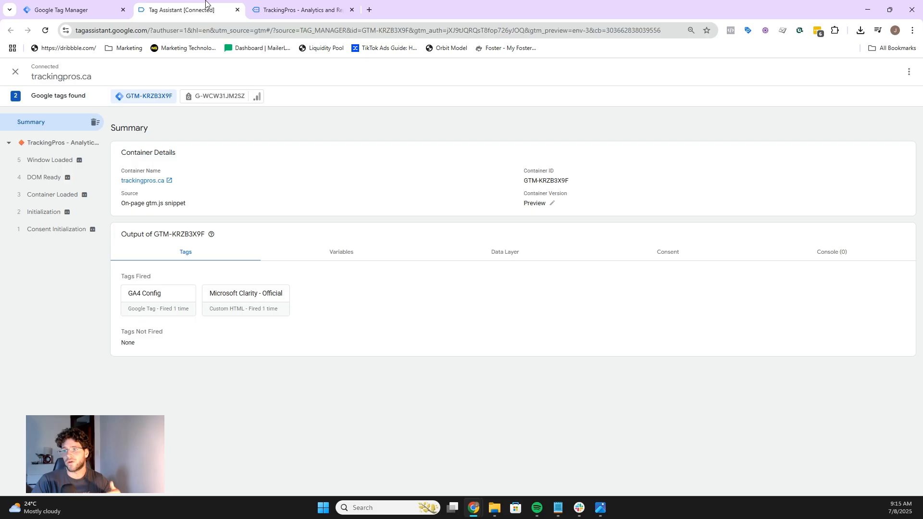
Step: Open the website tab and scroll down to the contact form
{"action": "left_click", "coordinate": [253, 14]}
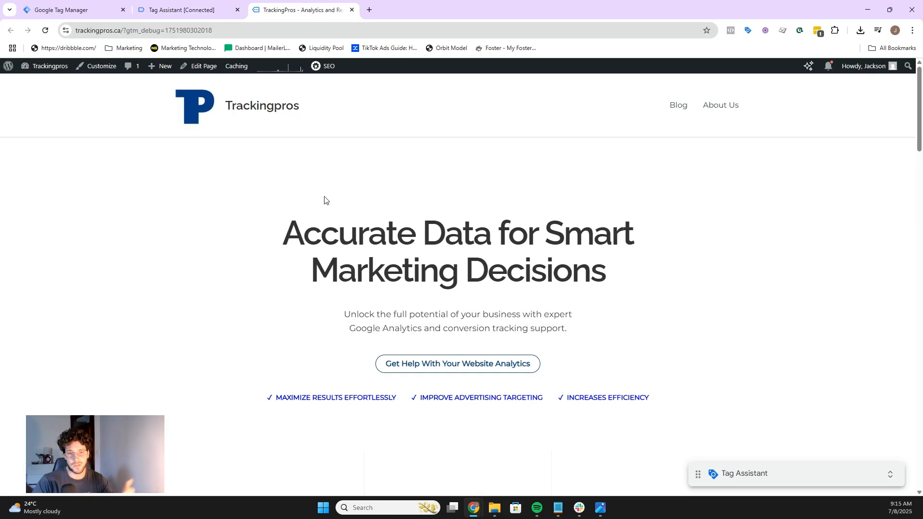
{"action": "scroll", "coordinate": [425, 201], "scroll_direction": "down", "scroll_amount": 20}
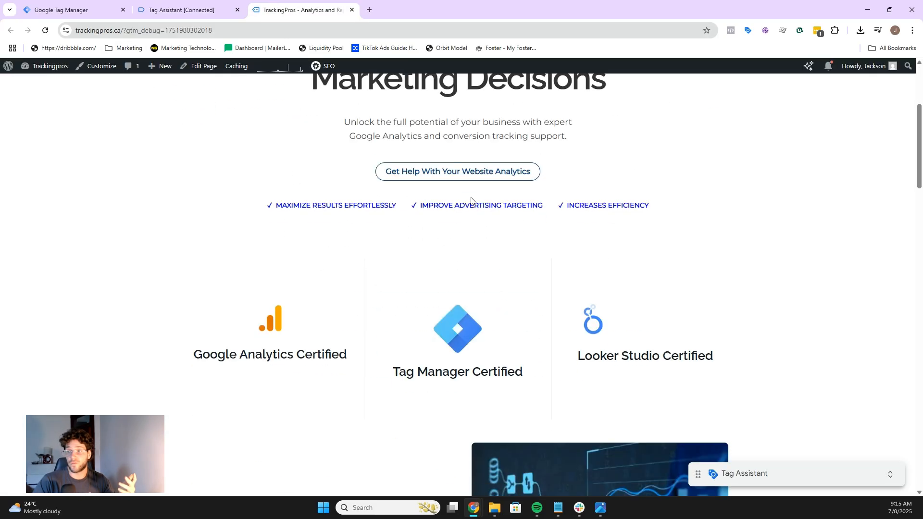
{"action": "scroll", "coordinate": [443, 215], "scroll_direction": "down", "scroll_amount": 1}
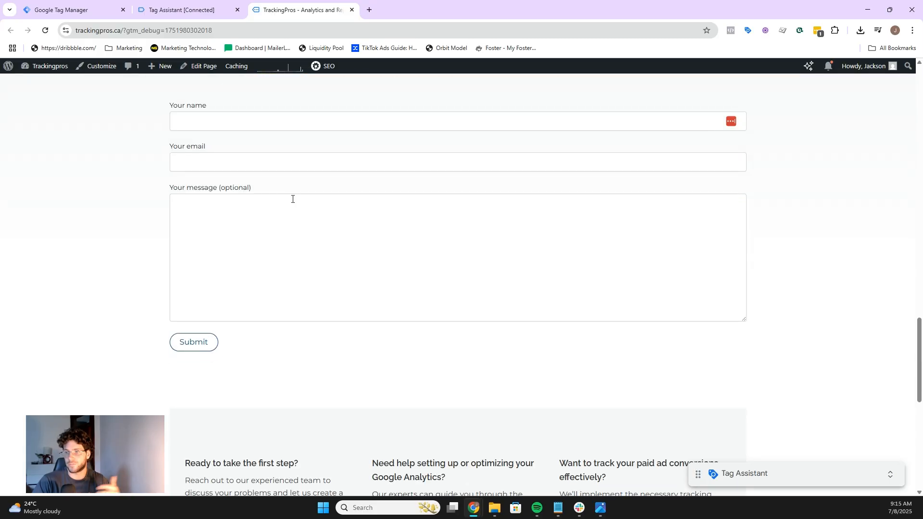
{"action": "scroll", "coordinate": [292, 200], "scroll_direction": "up", "scroll_amount": 1}
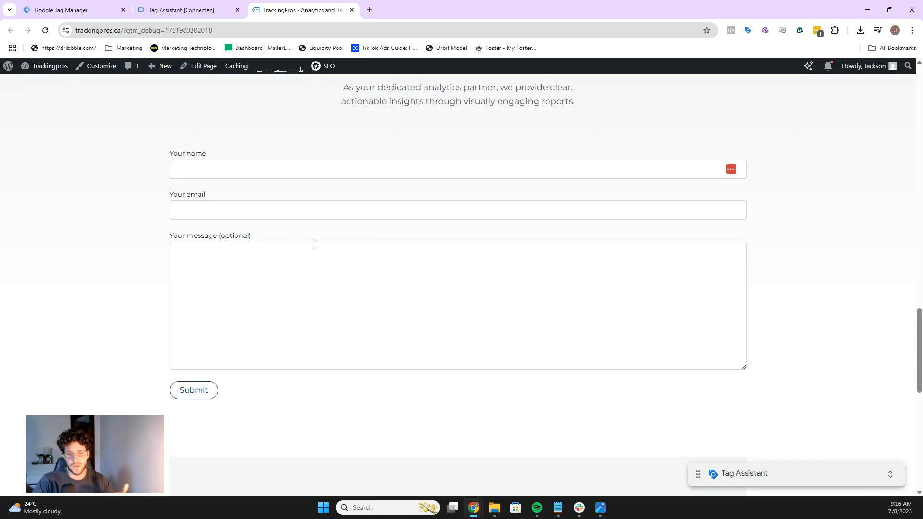
Step: Open DevTools on the contact form to inspect the page's elements
{"action": "right_click", "coordinate": [158, 188]}
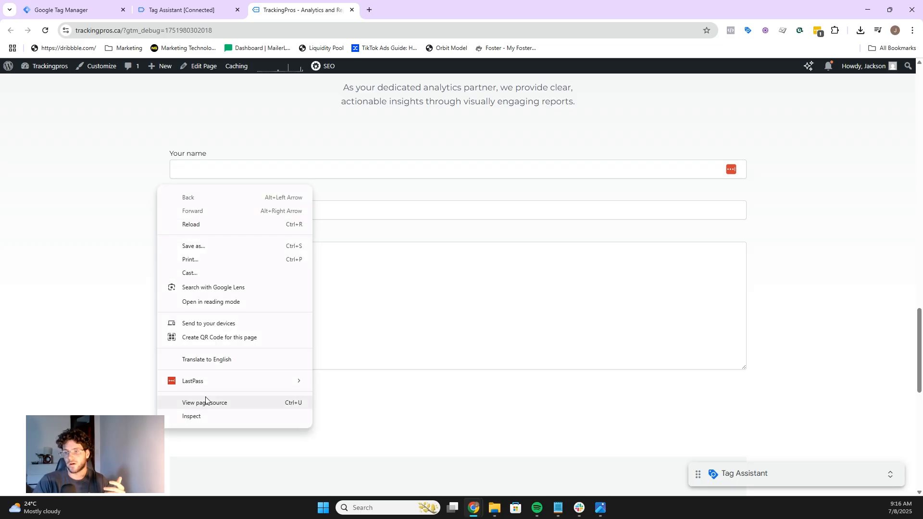
{"action": "left_click", "coordinate": [198, 417]}
{"action": "scroll", "coordinate": [198, 229], "scroll_direction": "down", "scroll_amount": 10}
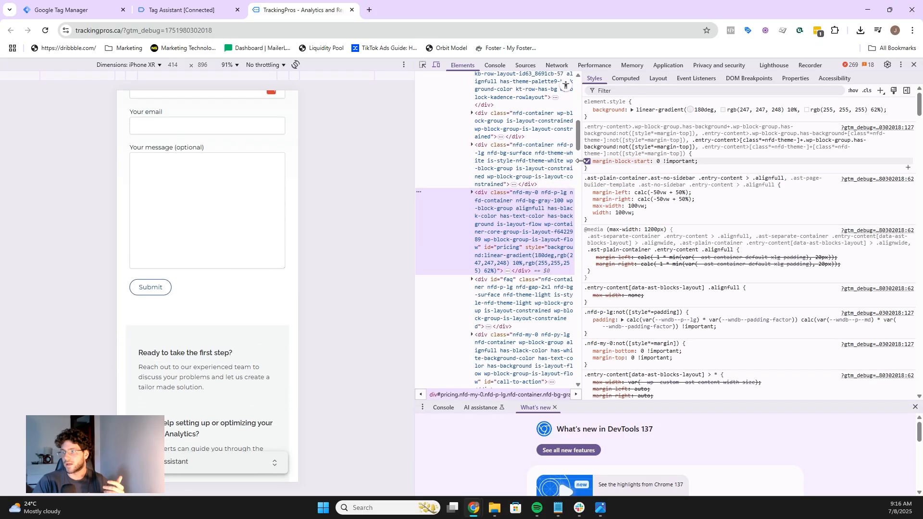
{"action": "left_click_drag", "start_coordinate": [581, 161], "coordinate": [706, 158]}
{"action": "scroll", "coordinate": [224, 223], "scroll_direction": "up", "scroll_amount": 3}
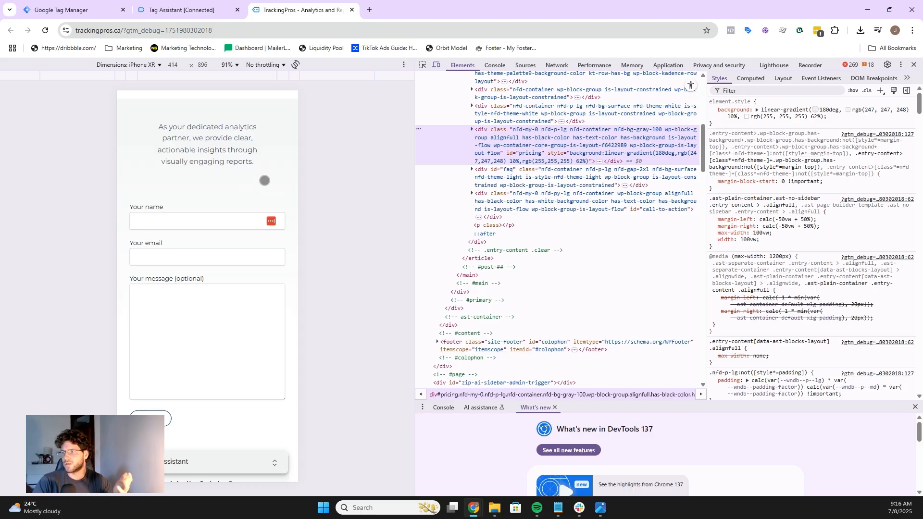
{"action": "left_click", "coordinate": [423, 65]}
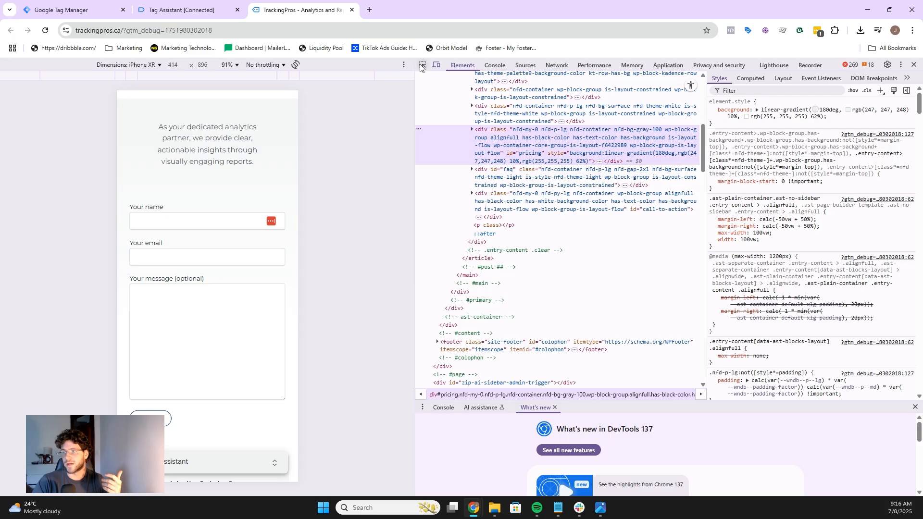
{"action": "key", "text": "Escape"}
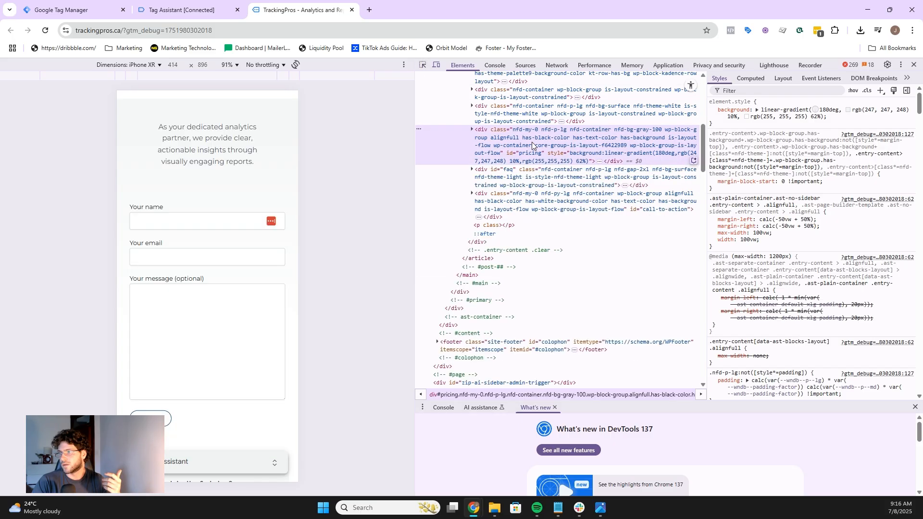
Step: Expand the contact form's containers in the Elements tree to examine its HTML structure, then close DevTools
{"action": "left_click", "coordinate": [598, 161]}
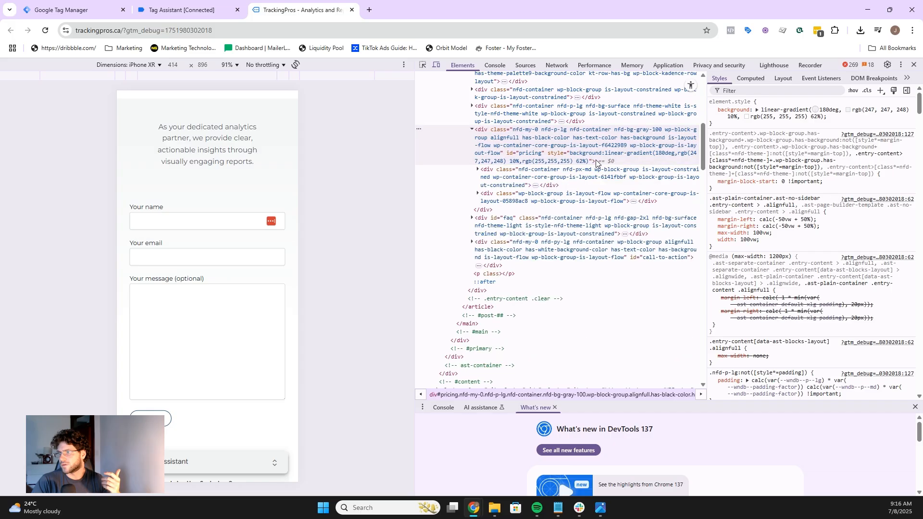
{"action": "left_click", "coordinate": [536, 185]}
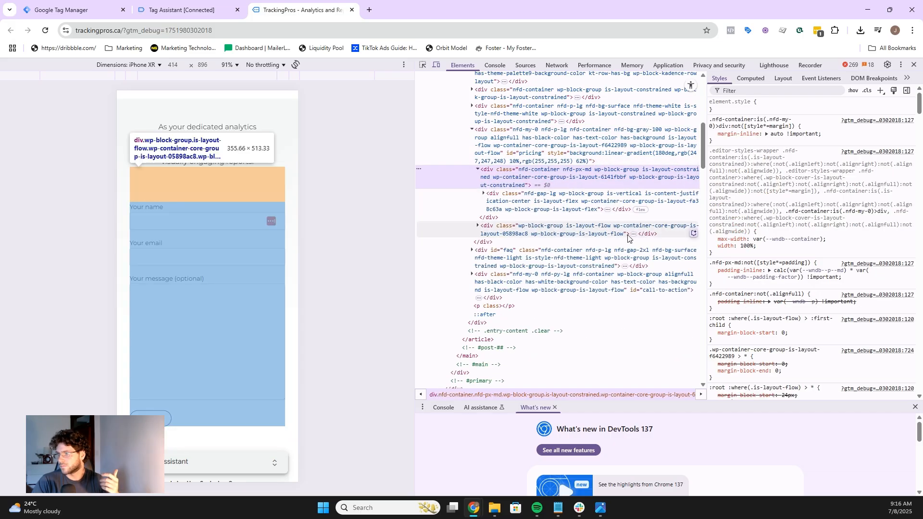
{"action": "left_click", "coordinate": [633, 233]}
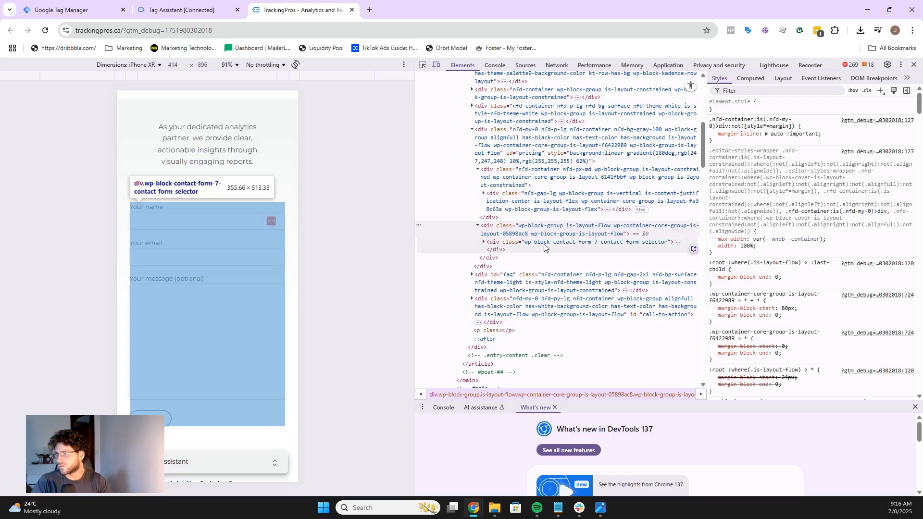
{"action": "scroll", "coordinate": [548, 255], "scroll_direction": "up", "scroll_amount": 2}
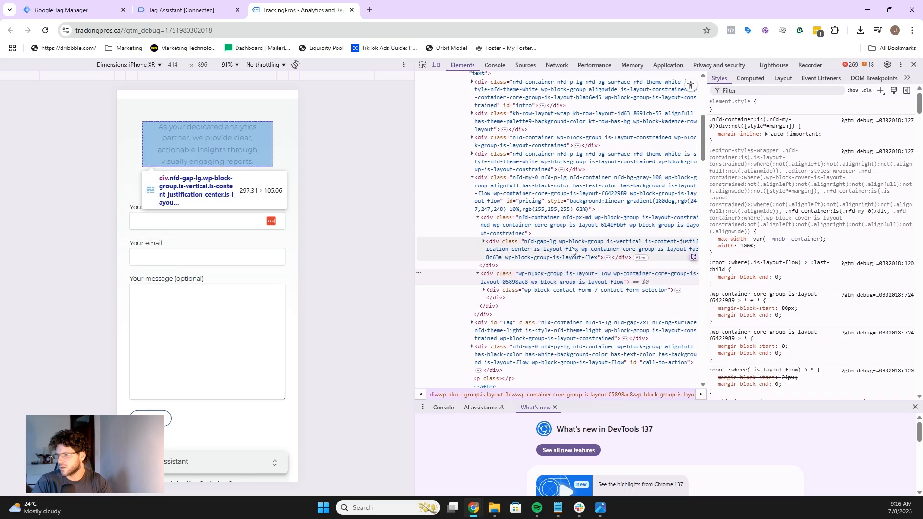
{"action": "left_click", "coordinate": [608, 258]}
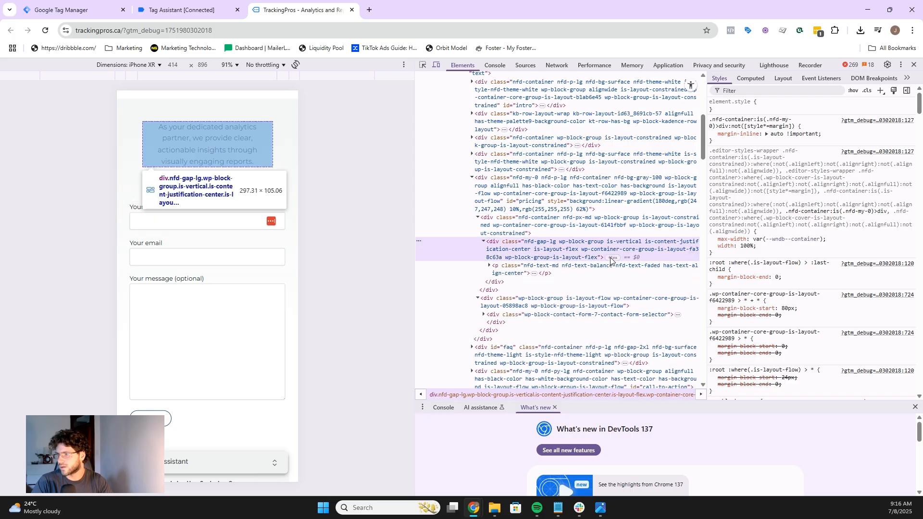
{"action": "left_click", "coordinate": [533, 273]}
{"action": "scroll", "coordinate": [564, 284], "scroll_direction": "down", "scroll_amount": 1}
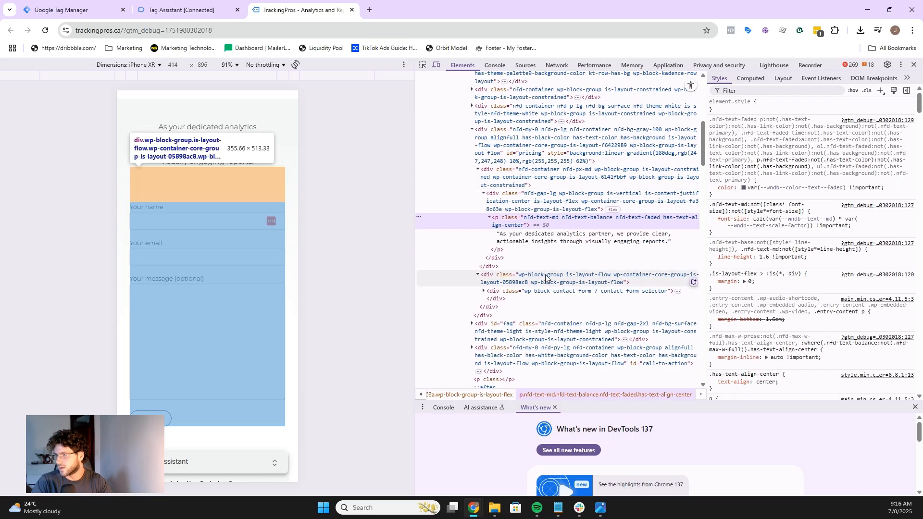
{"action": "scroll", "coordinate": [570, 293], "scroll_direction": "down", "scroll_amount": 1}
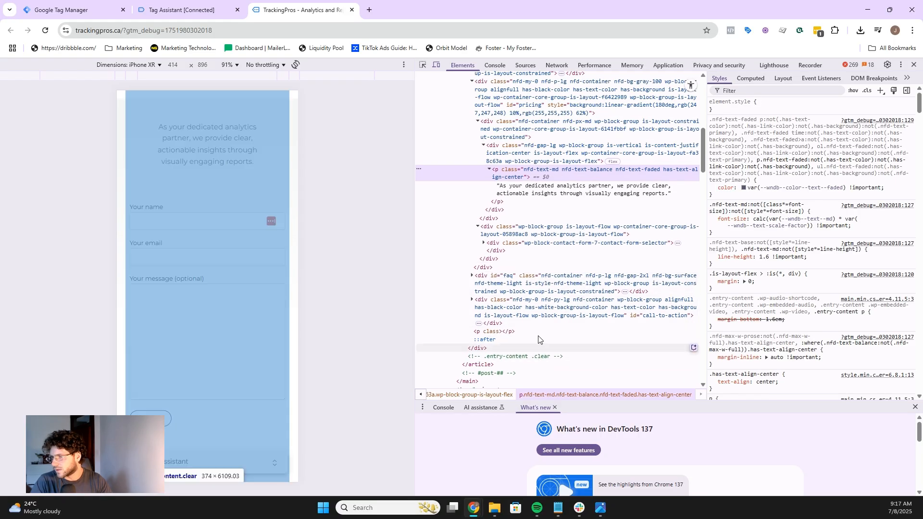
{"action": "left_click", "coordinate": [479, 324]}
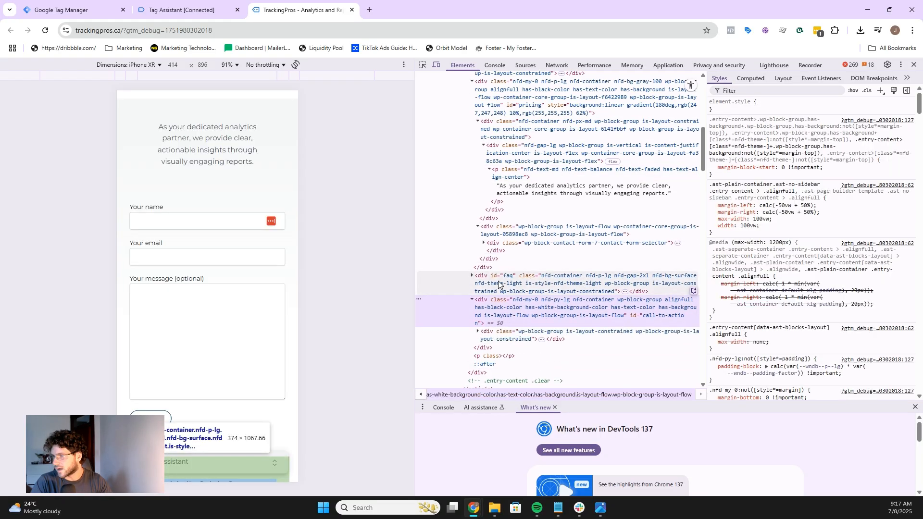
{"action": "scroll", "coordinate": [511, 288], "scroll_direction": "up", "scroll_amount": 2}
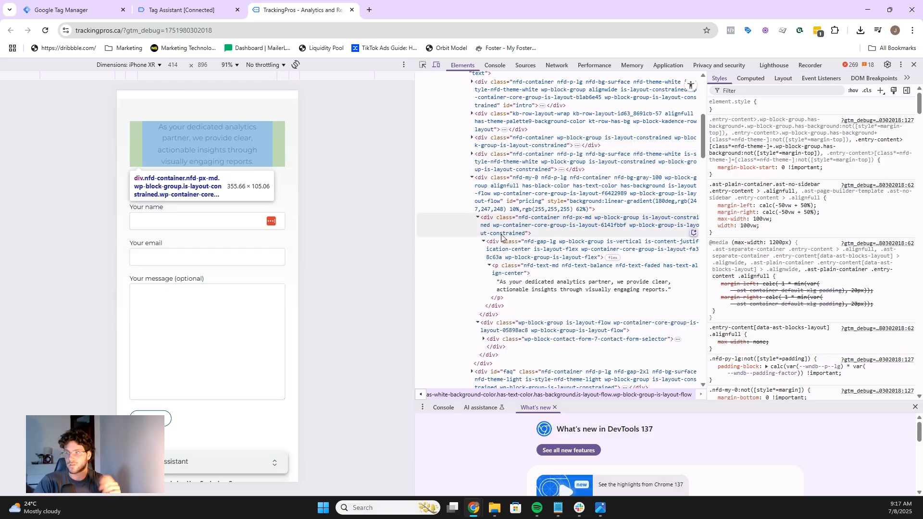
{"action": "left_click", "coordinate": [915, 67]}
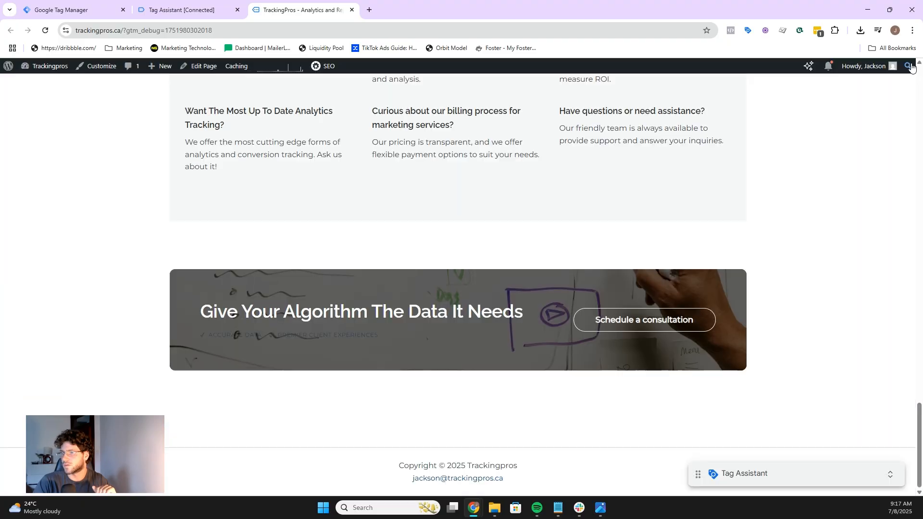
Step: Fill the contact form with the name and message 'test' and a test e-mail address, and submit it
{"action": "scroll", "coordinate": [503, 214], "scroll_direction": "up", "scroll_amount": 10}
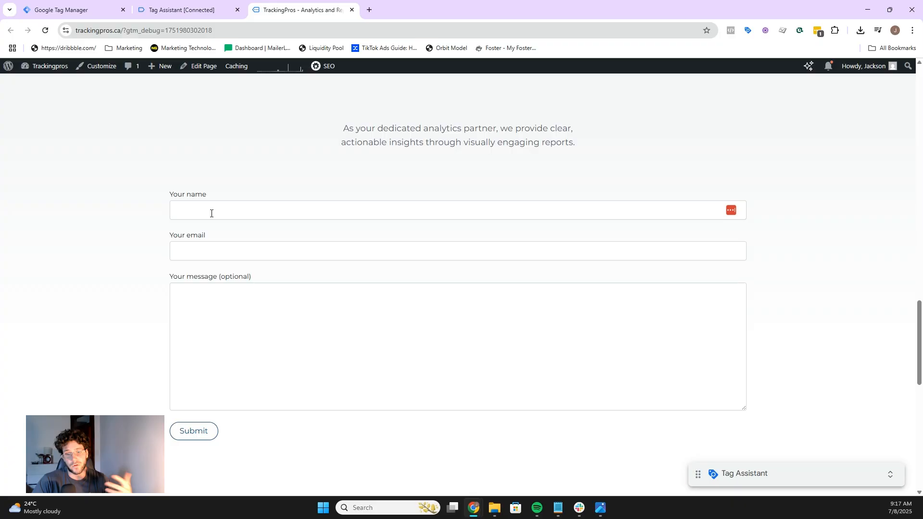
{"action": "left_click", "coordinate": [211, 213]}
{"action": "type", "text": "test"}
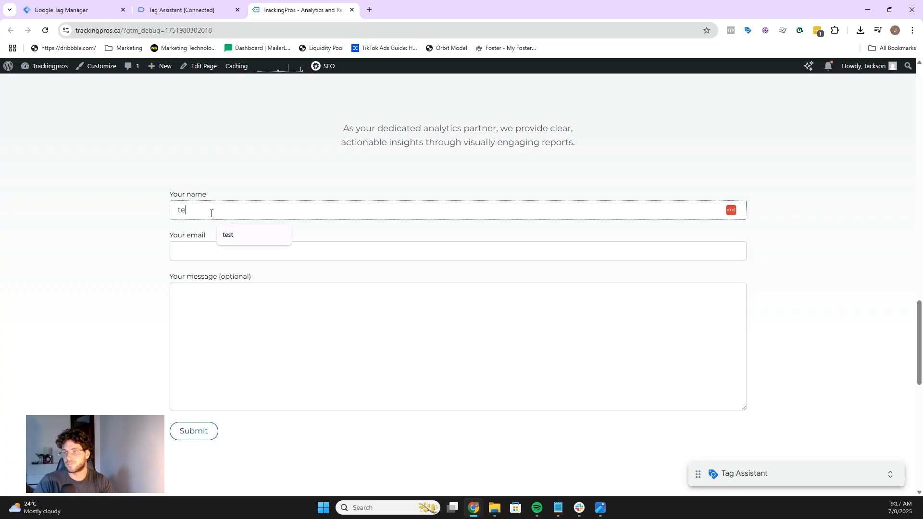
{"action": "left_click", "coordinate": [318, 248]}
{"action": "type", "text": "test@te"}
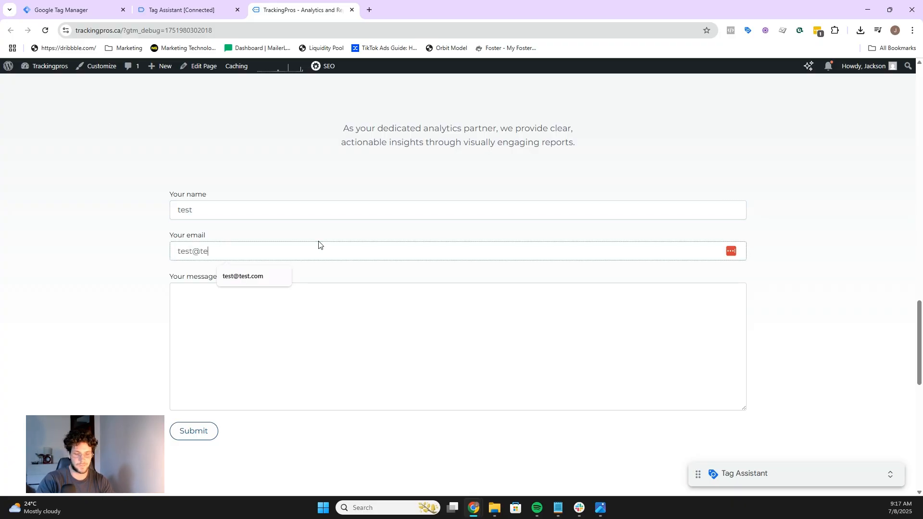
{"action": "type", "text": "st.com"}
{"action": "left_click", "coordinate": [291, 316]}
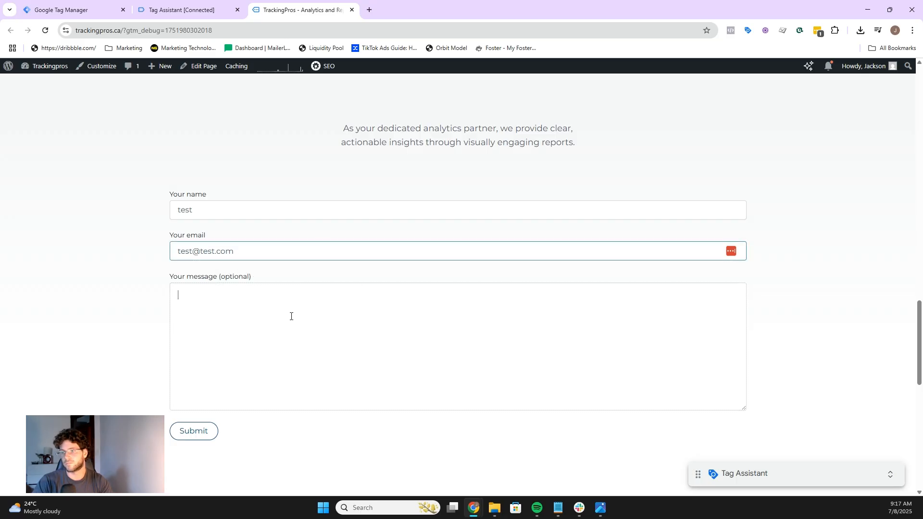
{"action": "type", "text": "test"}
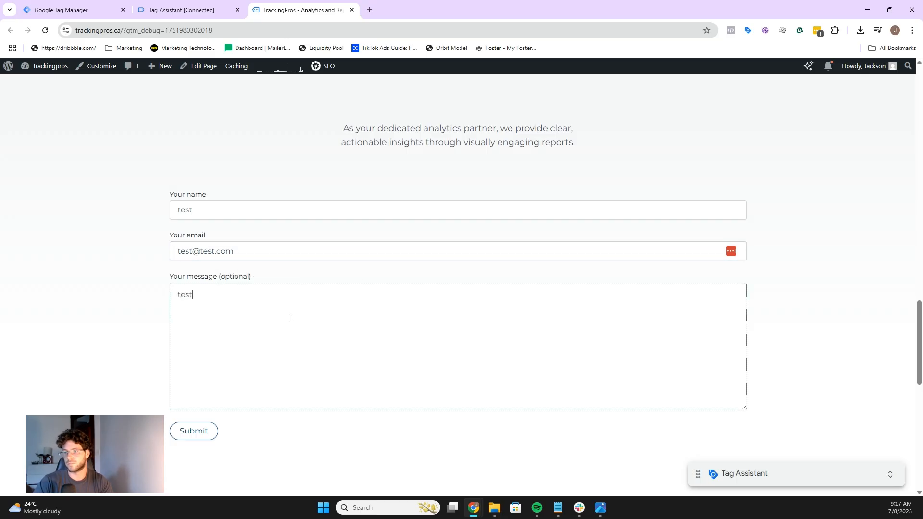
{"action": "left_click", "coordinate": [215, 429]}
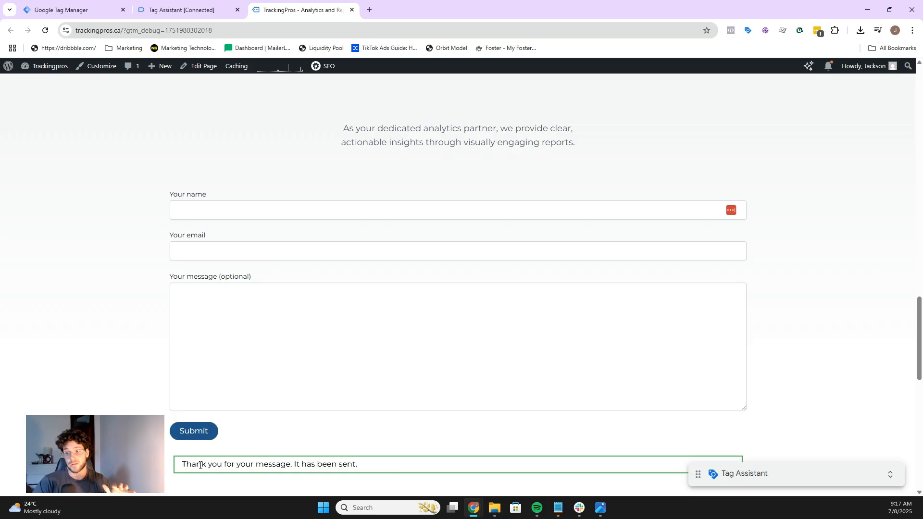
Step: Examine the form_submit and form_start events recorded in Tag Assistant
{"action": "left_click", "coordinate": [199, 3]}
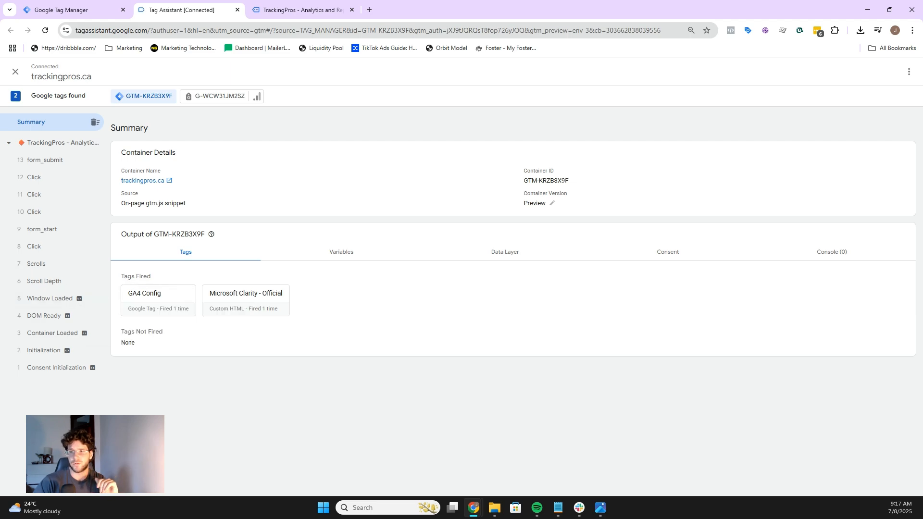
{"action": "left_click", "coordinate": [48, 163]}
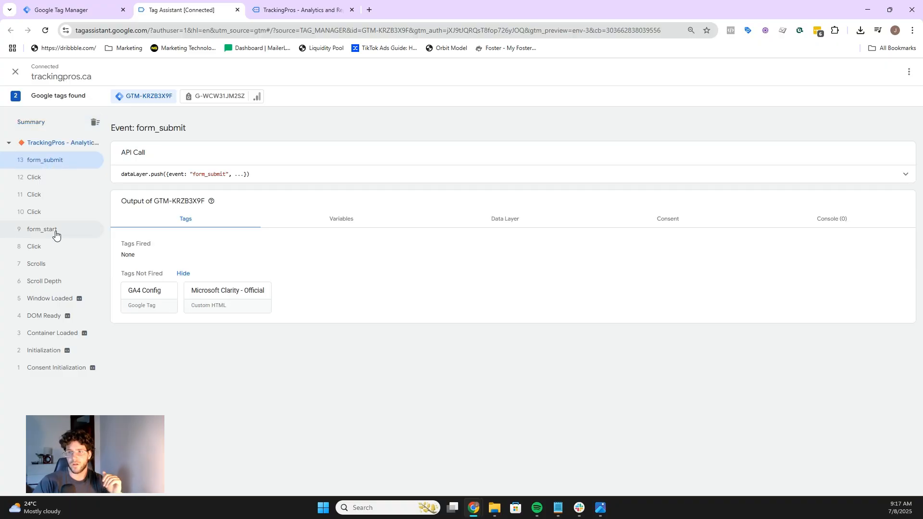
{"action": "left_click", "coordinate": [55, 230]}
{"action": "left_click", "coordinate": [41, 164]}
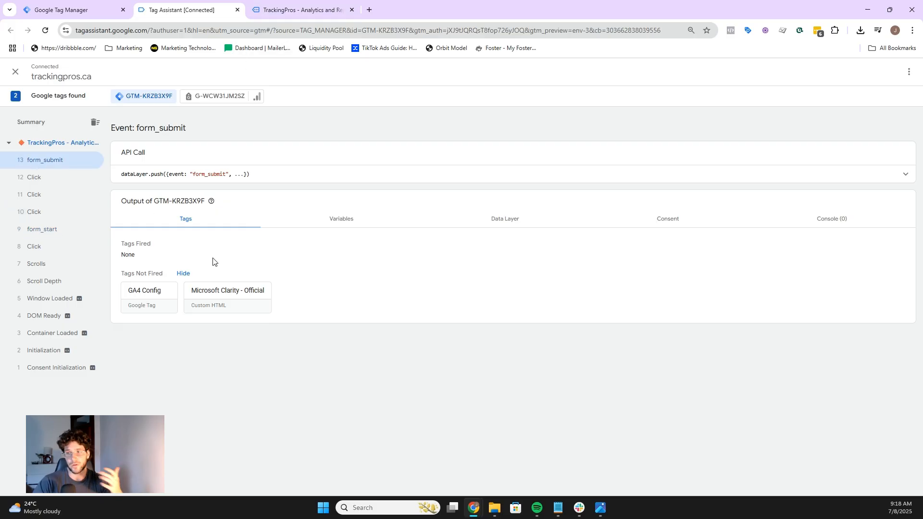
Step: Compare the site's post-submission thank-you message with the form_submit event in Tag Assistant
{"action": "left_click", "coordinate": [283, 12]}
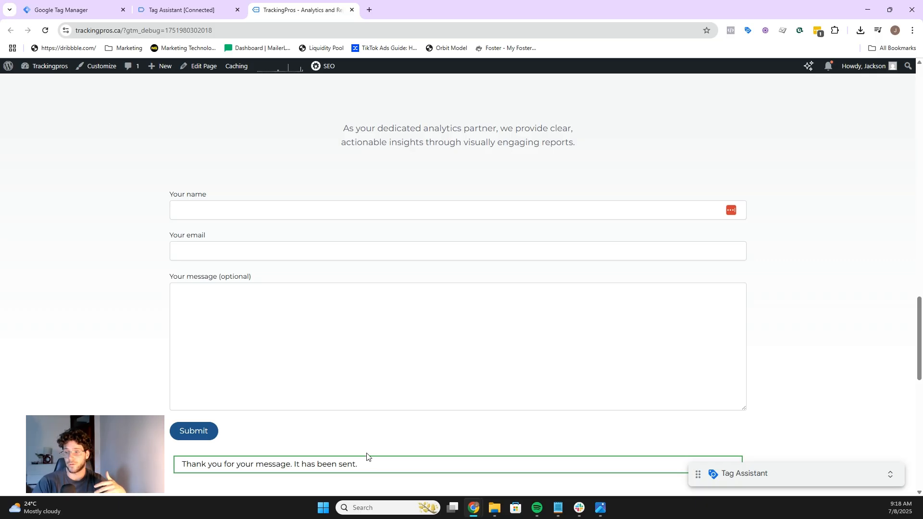
{"action": "left_click", "coordinate": [177, 4]}
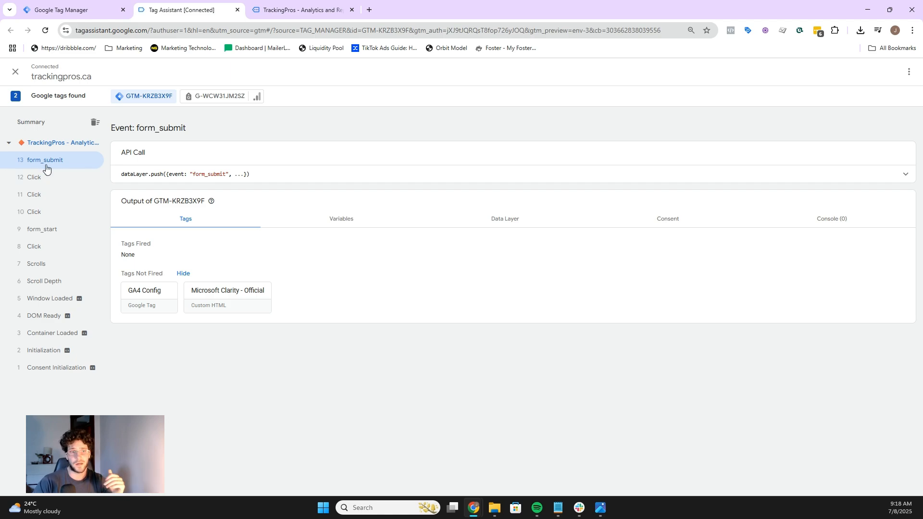
{"action": "left_click", "coordinate": [298, 9]}
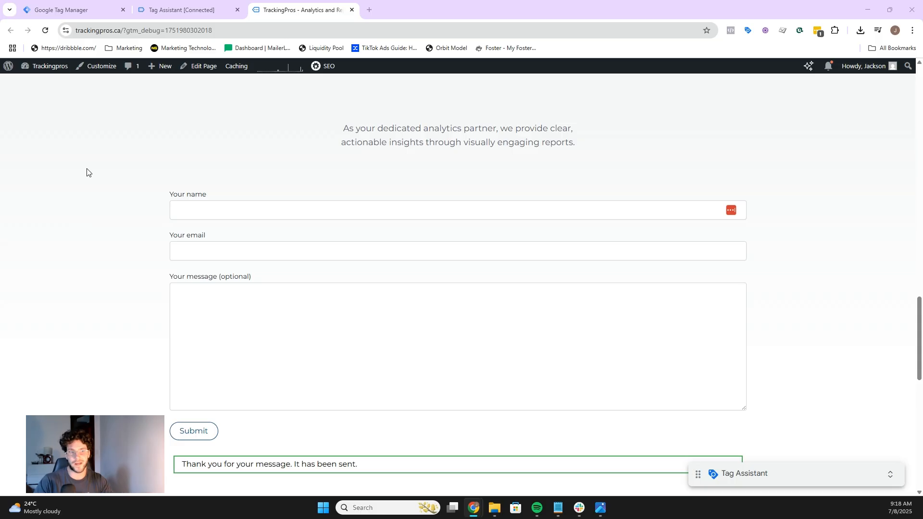
{"action": "left_click", "coordinate": [219, 8]}
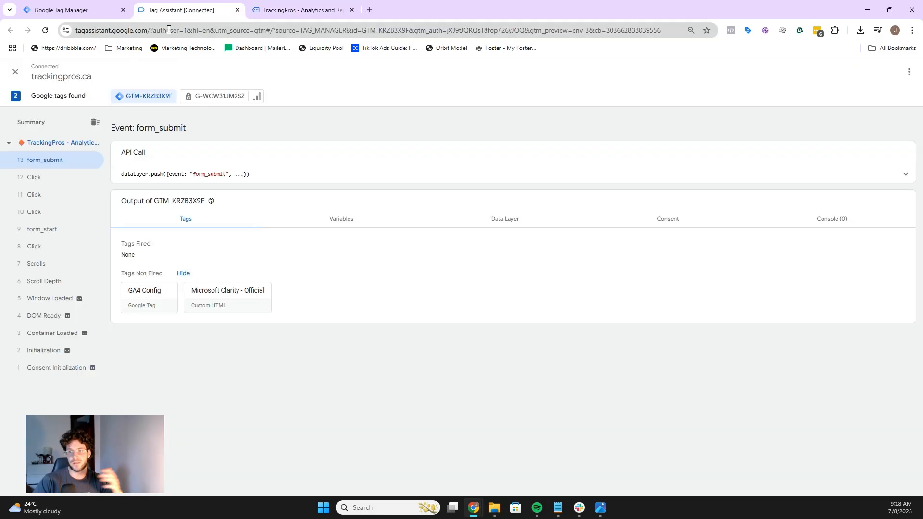
Step: Review which built-in form variables are enabled in the container's built-in variable configuration
{"action": "left_click", "coordinate": [284, 12]}
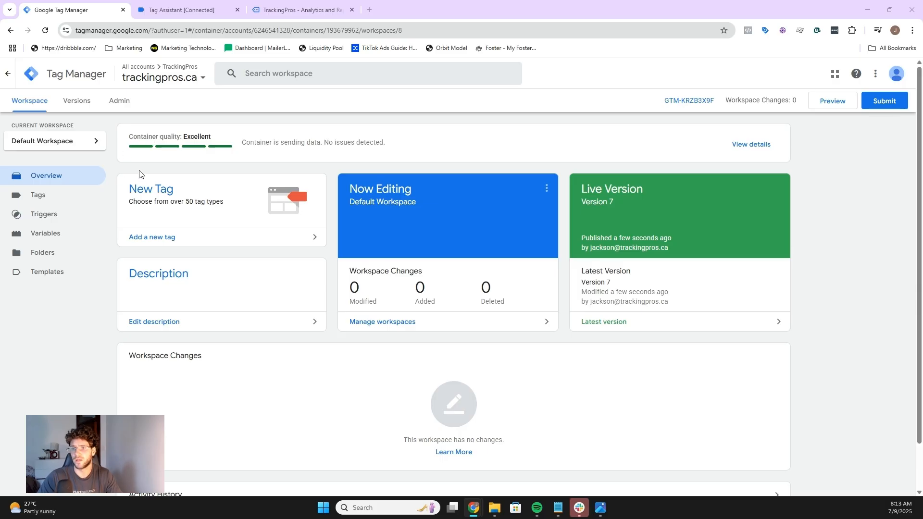
{"action": "left_click", "coordinate": [79, 237]}
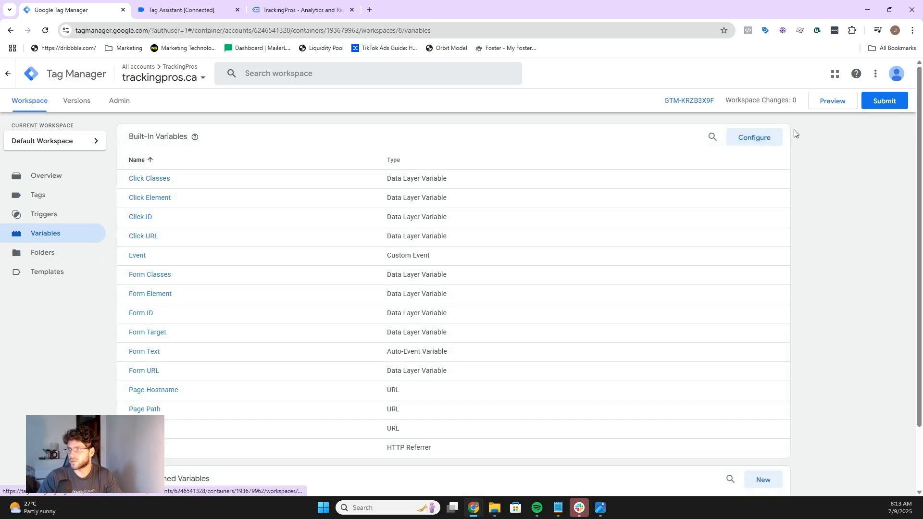
{"action": "left_click", "coordinate": [757, 134]}
{"action": "scroll", "coordinate": [748, 144], "scroll_direction": "down", "scroll_amount": 3}
{"action": "scroll", "coordinate": [742, 160], "scroll_direction": "down", "scroll_amount": 2}
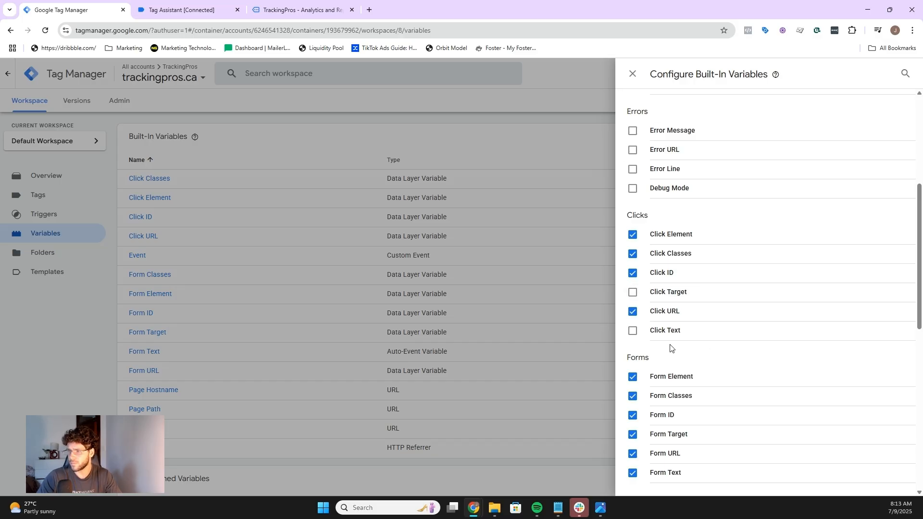
{"action": "left_click", "coordinate": [632, 75]}
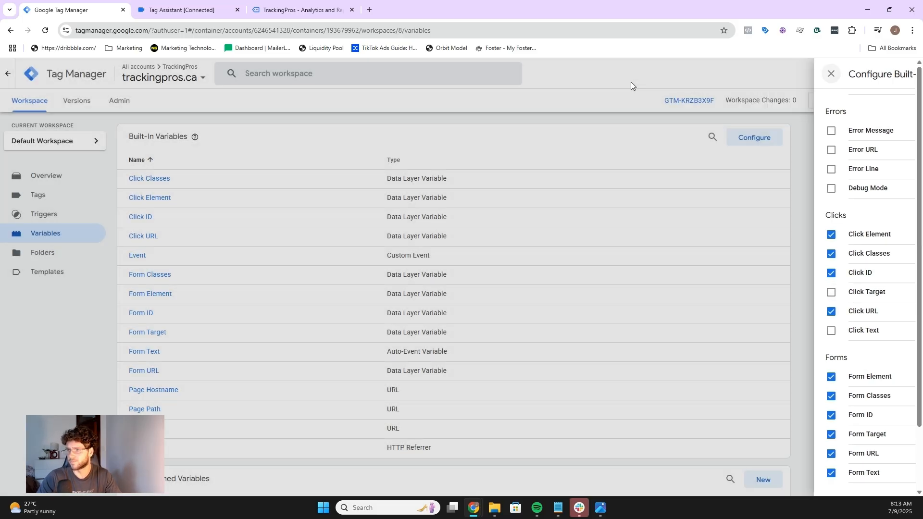
Step: Examine the variables recorded for the form_submit event in Tag Assistant, including the Form Classes value
{"action": "left_click", "coordinate": [204, 5]}
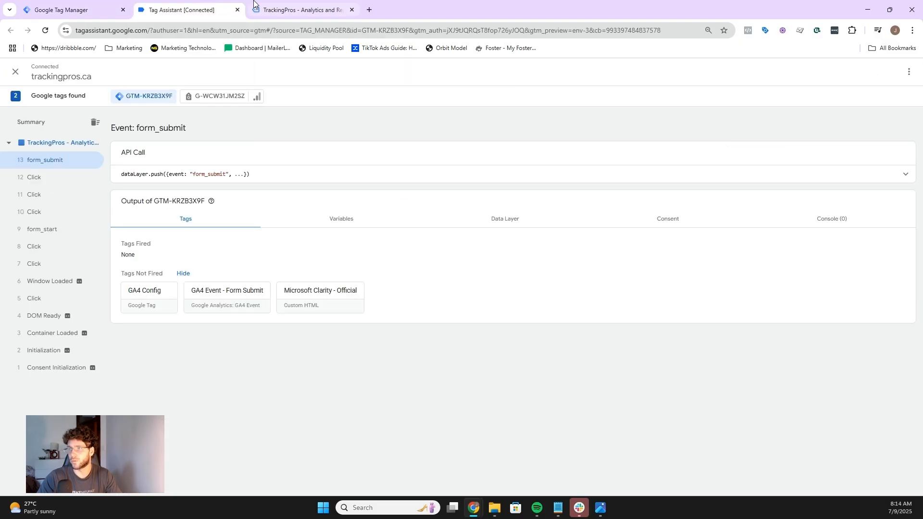
{"action": "left_click", "coordinate": [283, 10]}
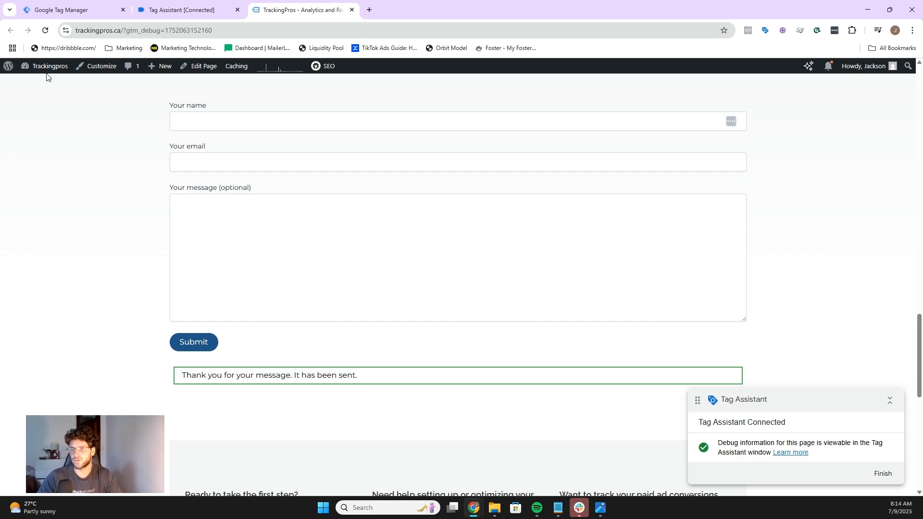
{"action": "left_click", "coordinate": [211, 9]}
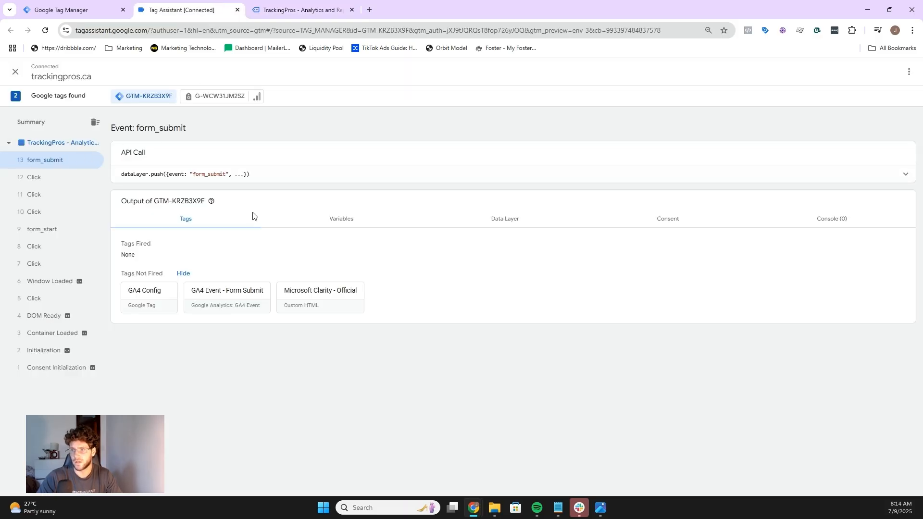
{"action": "left_click", "coordinate": [327, 221]}
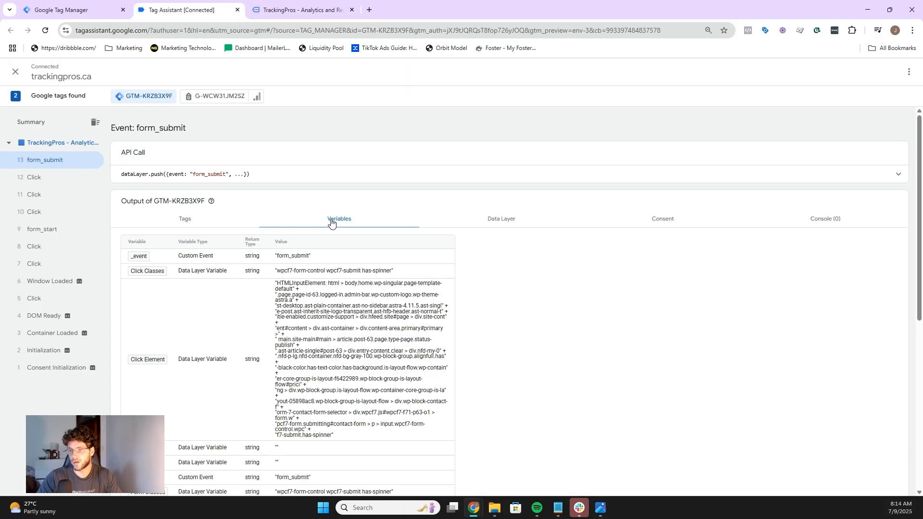
{"action": "scroll", "coordinate": [381, 218], "scroll_direction": "down", "scroll_amount": 1}
{"action": "scroll", "coordinate": [382, 217], "scroll_direction": "down", "scroll_amount": 5}
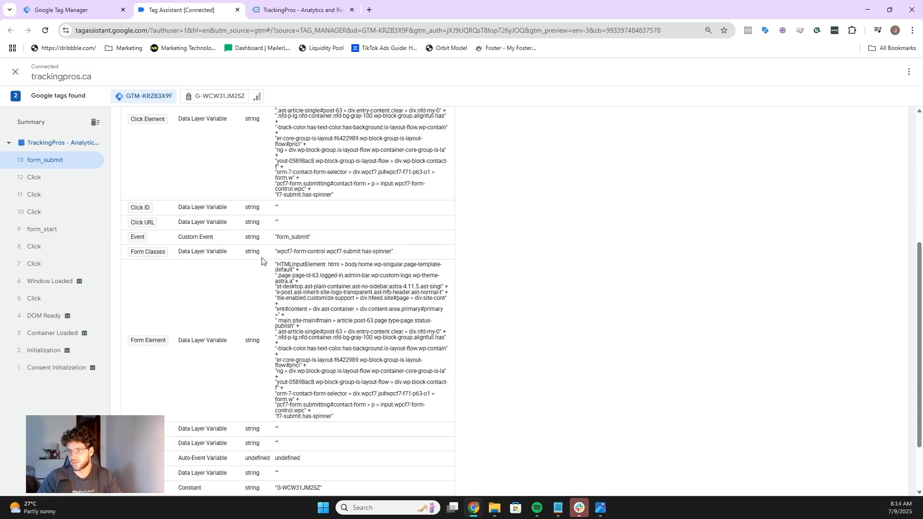
{"action": "left_click_drag", "start_coordinate": [277, 256], "coordinate": [393, 255]}
{"action": "left_click", "coordinate": [465, 242]}
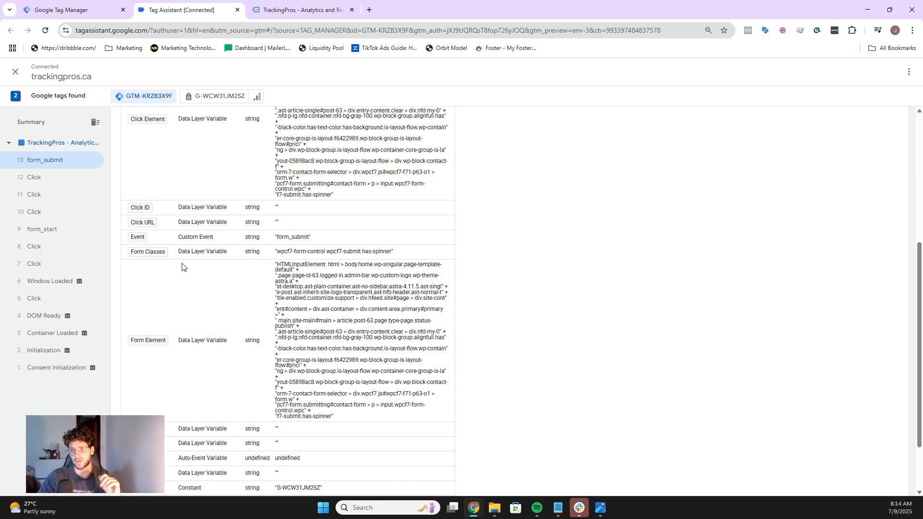
{"action": "scroll", "coordinate": [169, 329], "scroll_direction": "down", "scroll_amount": 2}
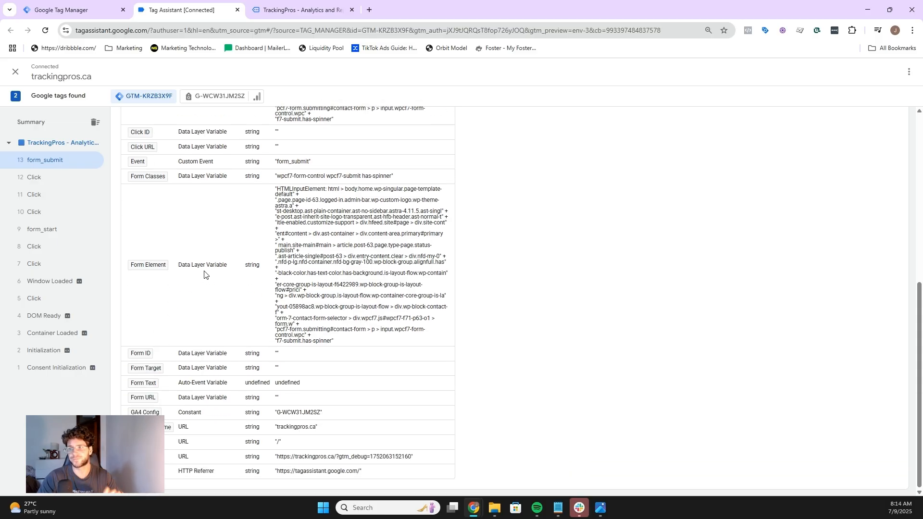
Step: Create a new Form Submission trigger set to fire on Some Forms
{"action": "left_click", "coordinate": [79, 3]}
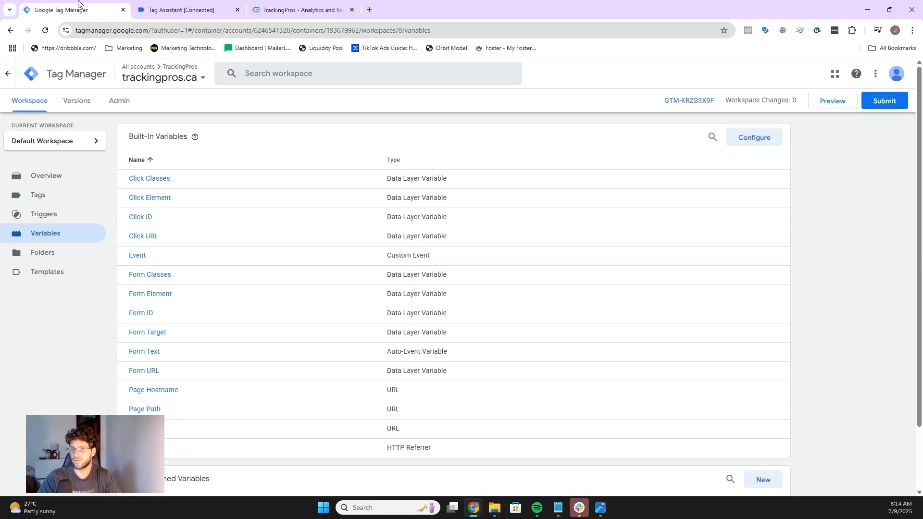
{"action": "left_click", "coordinate": [63, 220]}
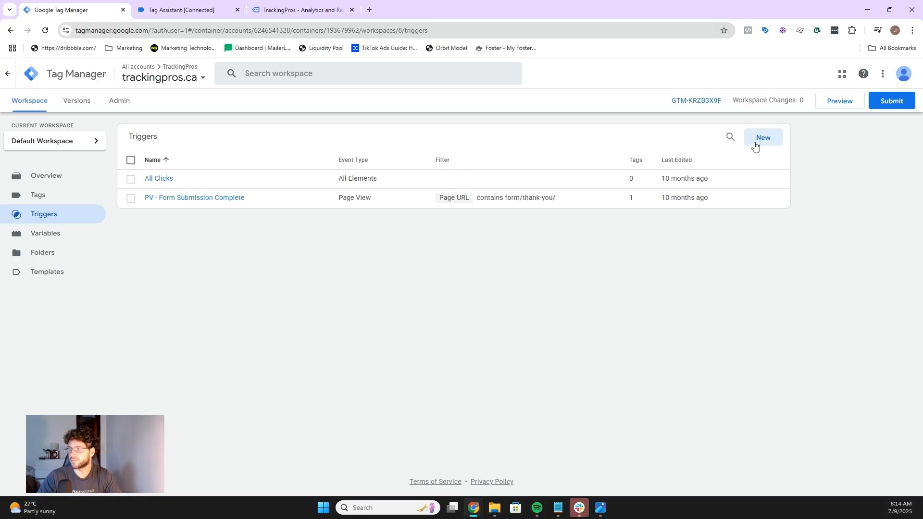
{"action": "left_click", "coordinate": [755, 146]}
{"action": "left_click", "coordinate": [480, 140]}
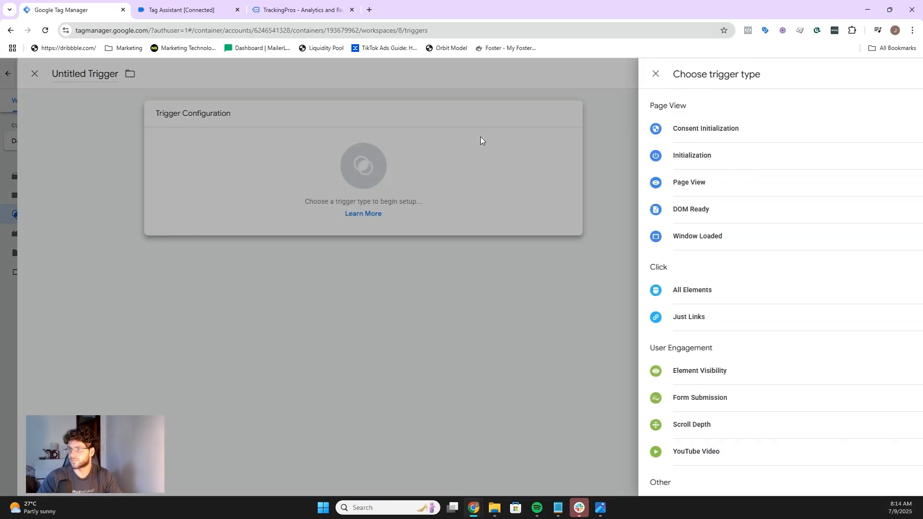
{"action": "left_click", "coordinate": [661, 397]}
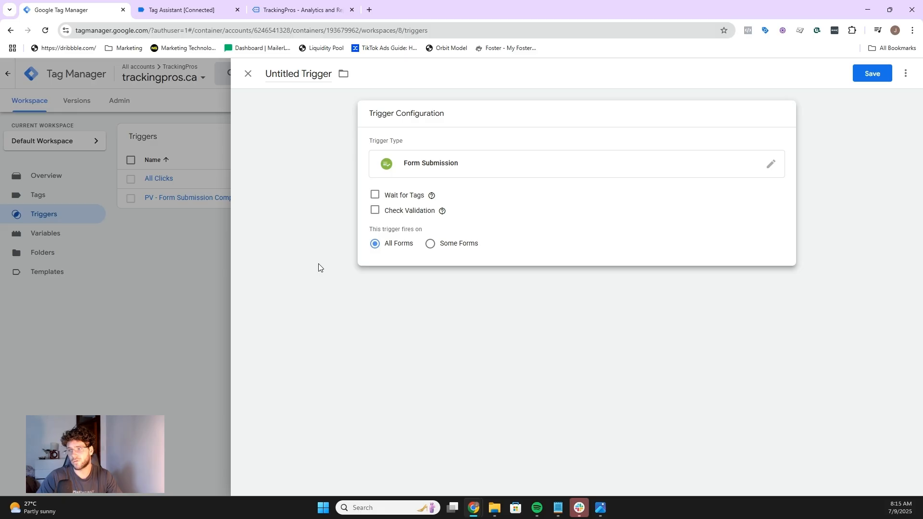
{"action": "left_click", "coordinate": [429, 246]}
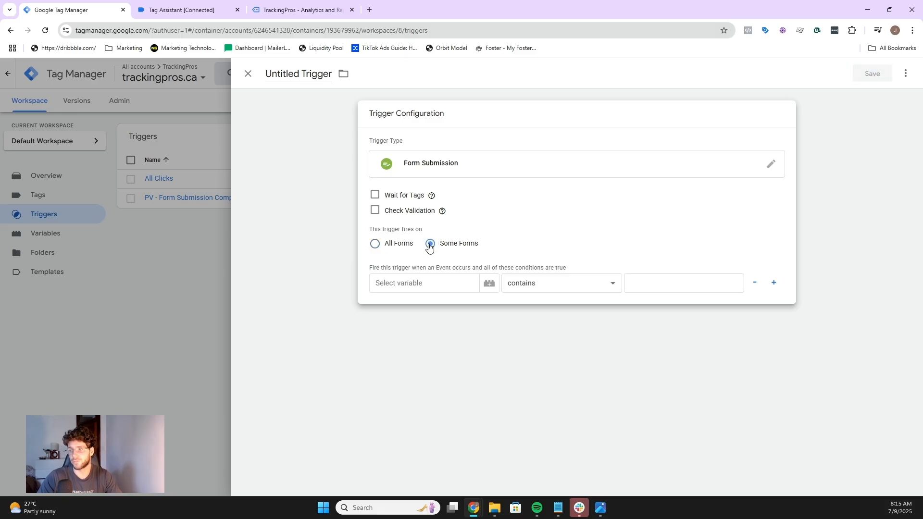
Step: Copy the Form Classes value of the form_submit event from Tag Assistant
{"action": "left_click", "coordinate": [200, 7]}
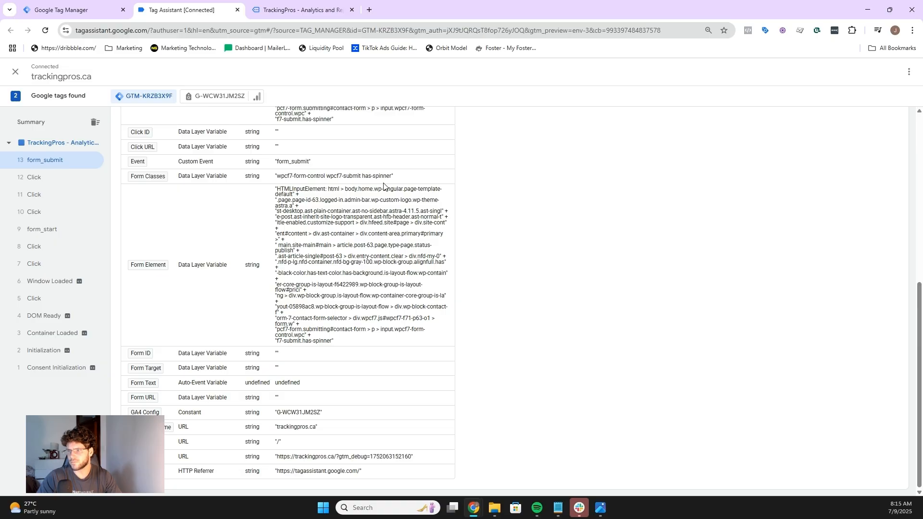
{"action": "left_click_drag", "start_coordinate": [389, 177], "coordinate": [276, 180]}
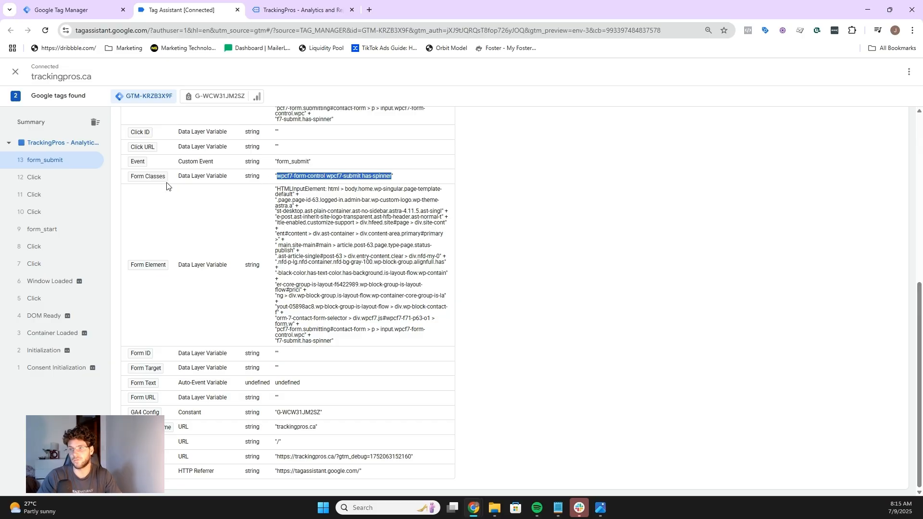
{"action": "right_click", "coordinate": [323, 174]}
{"action": "left_click", "coordinate": [370, 185]}
{"action": "left_click", "coordinate": [103, 9]}
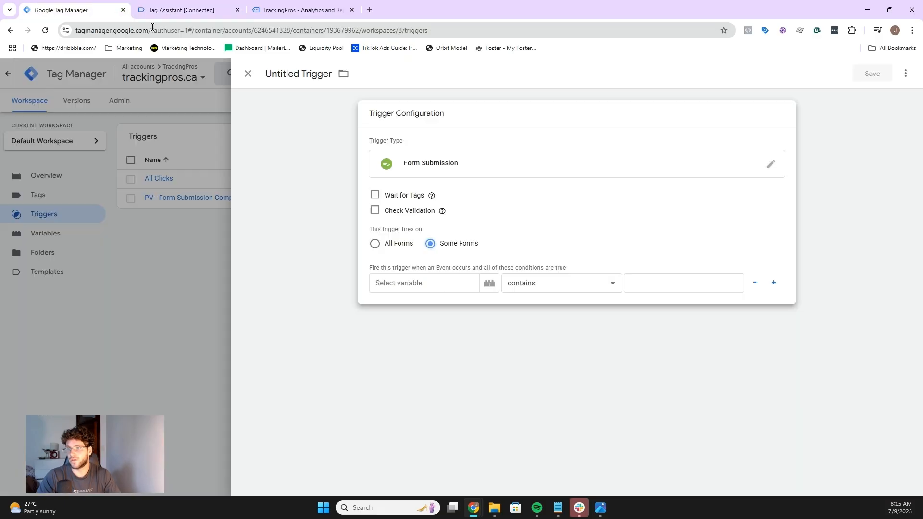
Step: Choose the Form Classes built-in variable for the trigger condition and paste the copied classes as its value
{"action": "left_click", "coordinate": [458, 288]}
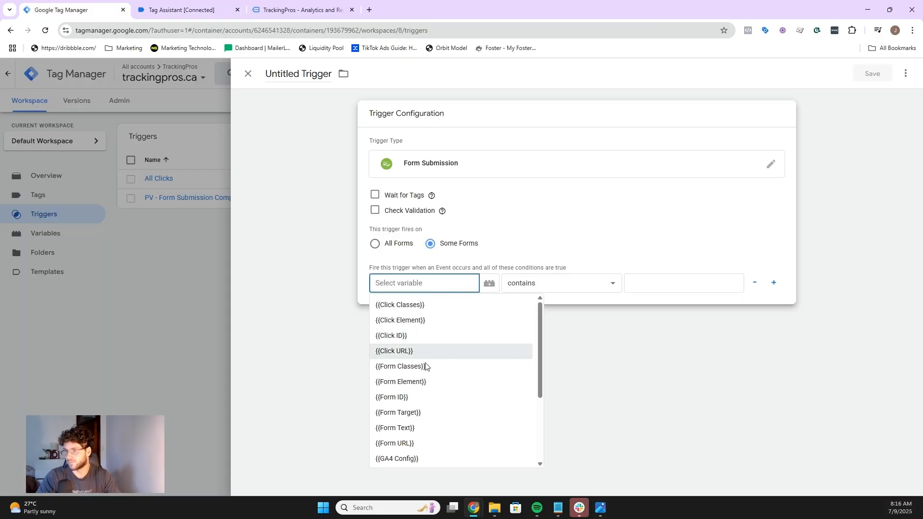
{"action": "left_click", "coordinate": [490, 284]}
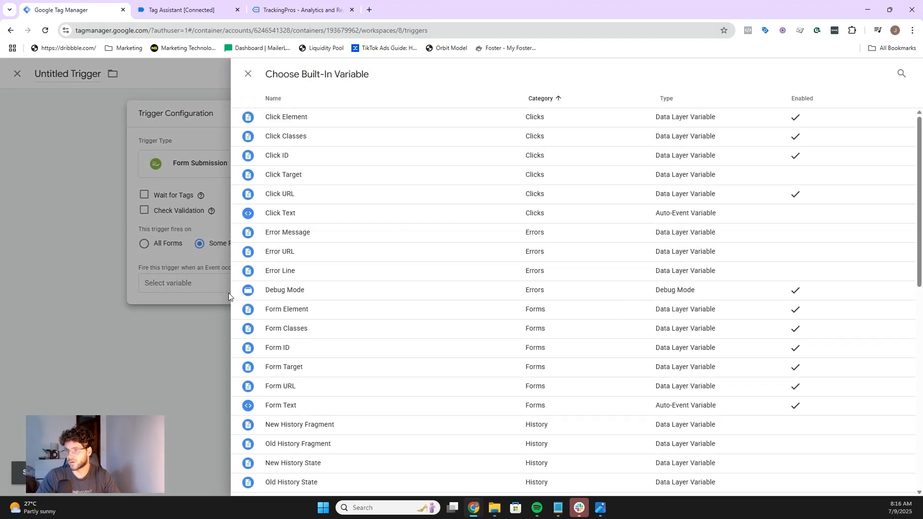
{"action": "left_click", "coordinate": [233, 293]}
{"action": "left_click", "coordinate": [490, 284]}
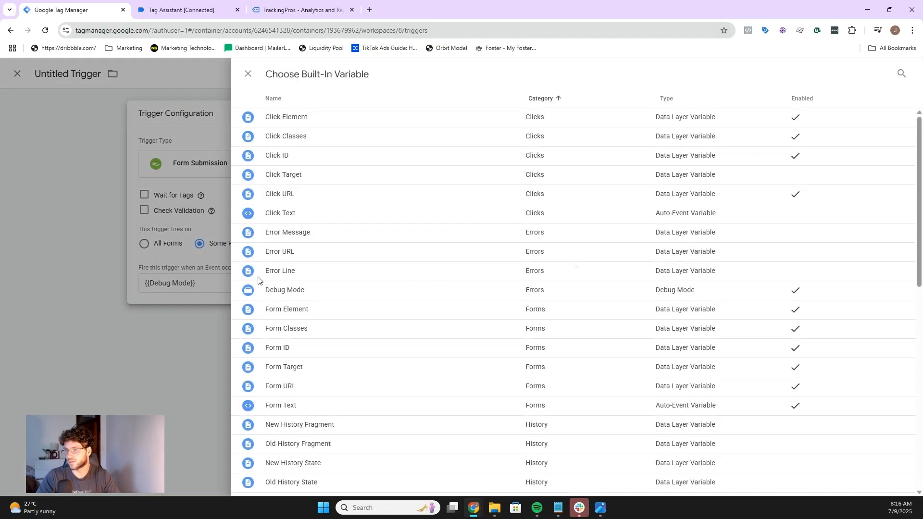
{"action": "scroll", "coordinate": [368, 224], "scroll_direction": "down", "scroll_amount": 1}
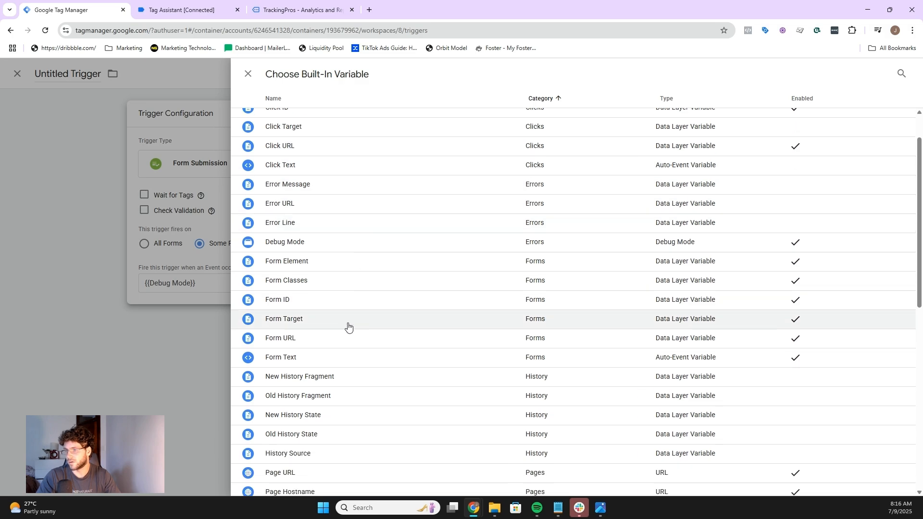
{"action": "left_click", "coordinate": [321, 285]}
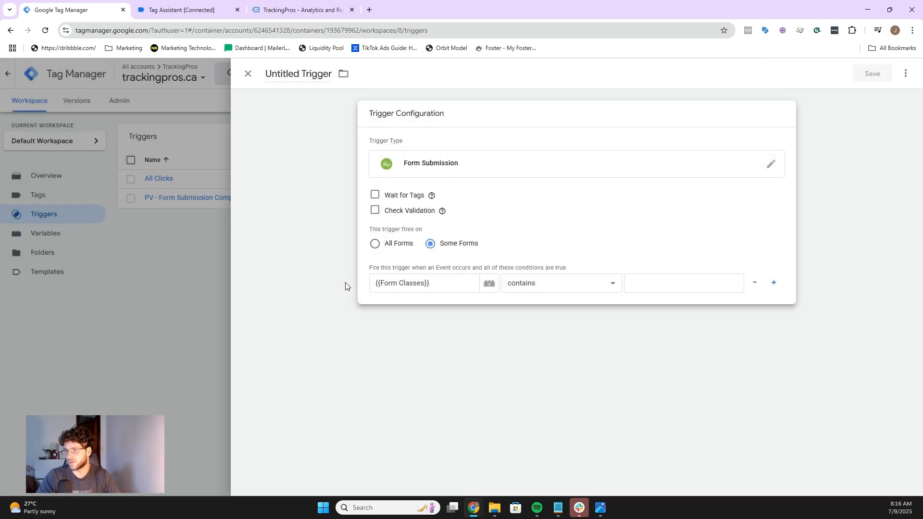
{"action": "left_click", "coordinate": [655, 284]}
{"action": "key", "text": "ctrl+v"}
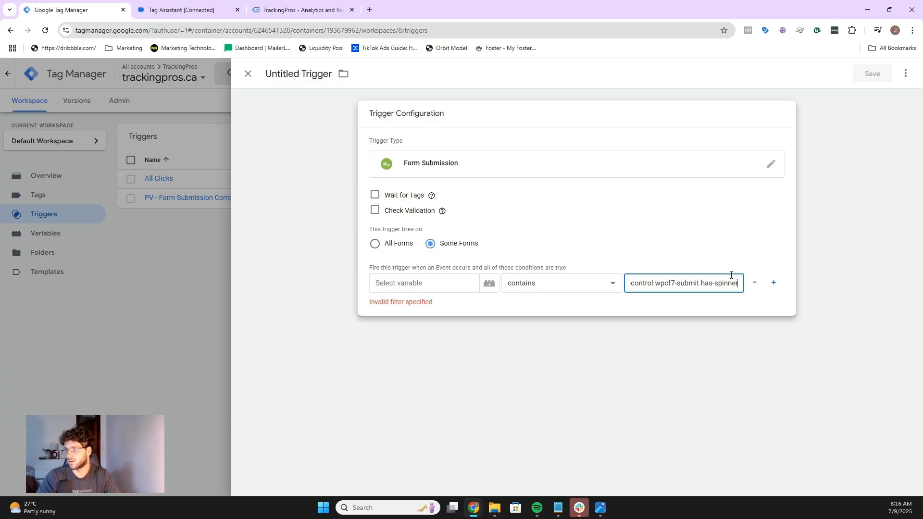
Step: Set the trigger condition to {{Form Classes}} equals the pasted 'wpcf7-form-control wpcf7-submit has-spinner' value
{"action": "left_click", "coordinate": [642, 252]}
{"action": "left_click", "coordinate": [432, 284]}
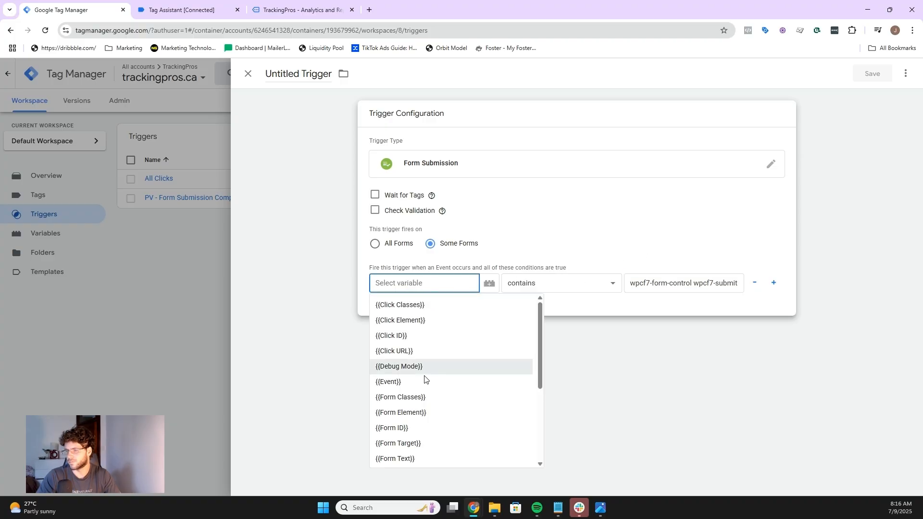
{"action": "left_click", "coordinate": [418, 398]}
{"action": "left_click", "coordinate": [548, 285]}
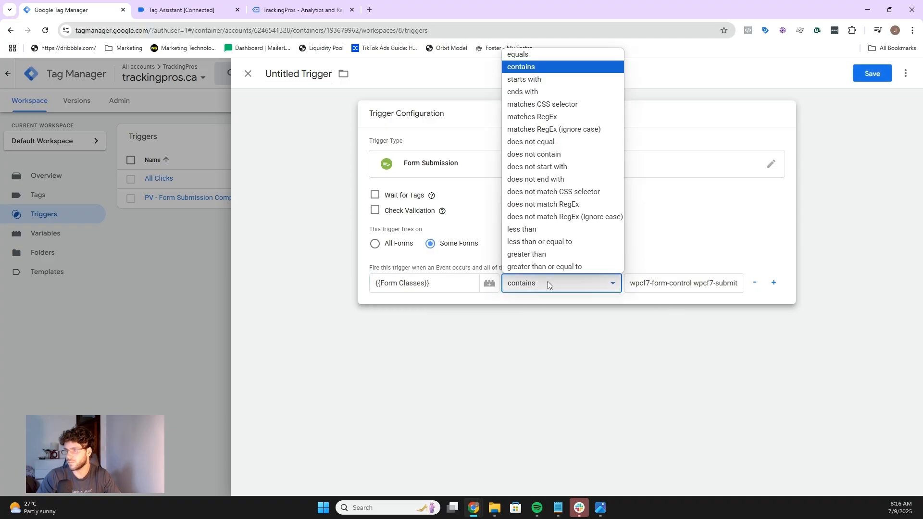
{"action": "left_click", "coordinate": [525, 56]}
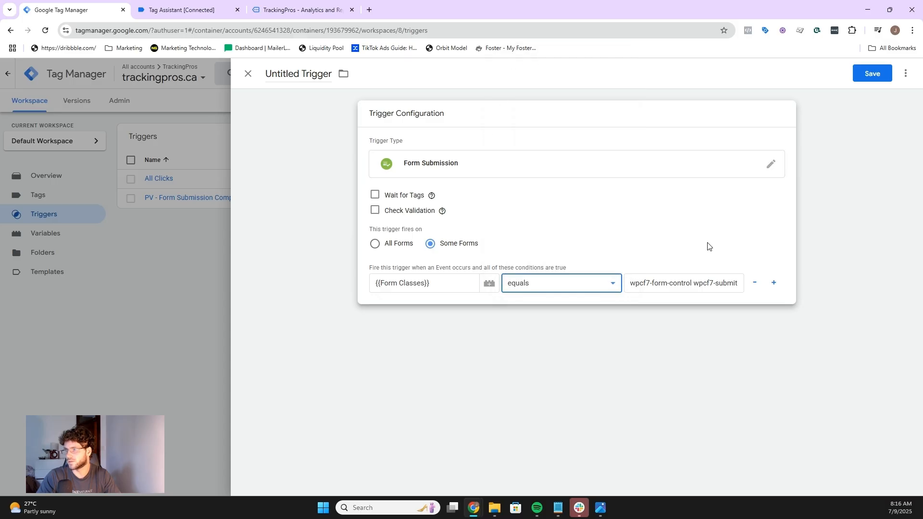
{"action": "left_click", "coordinate": [541, 246]}
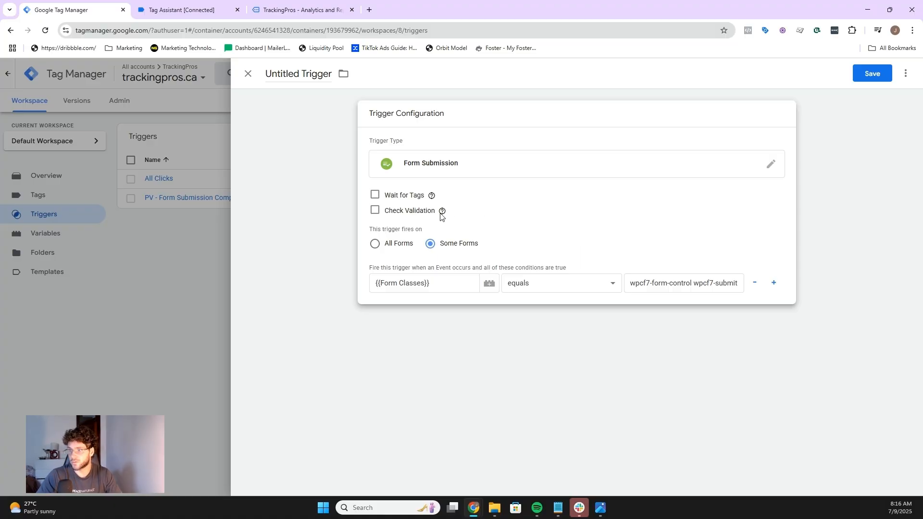
Step: Enable Check Validation on the Form Submission trigger
{"action": "left_click", "coordinate": [375, 213]}
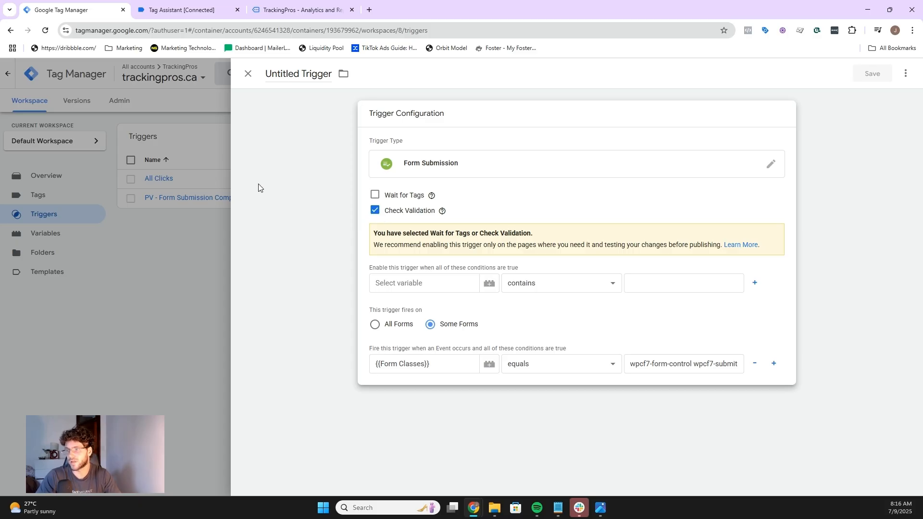
{"action": "mouse_move", "coordinate": [199, 1]}
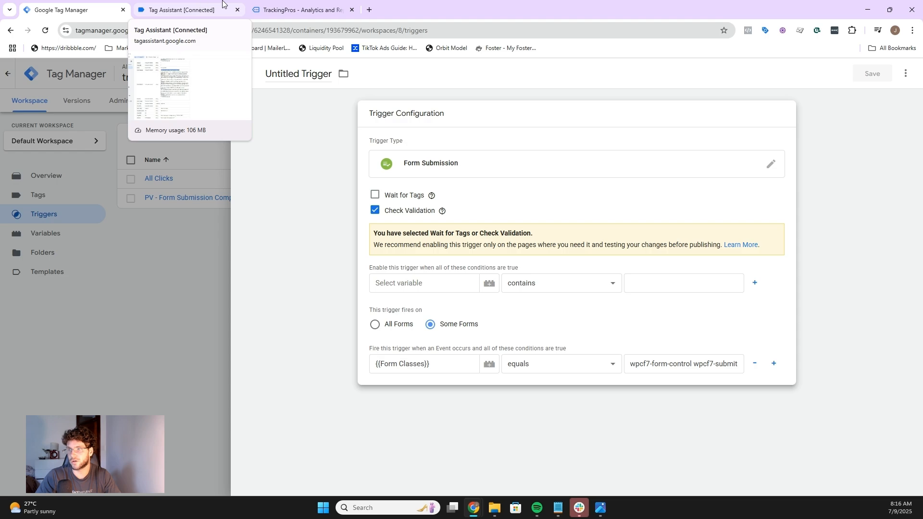
{"action": "left_click", "coordinate": [282, 6]}
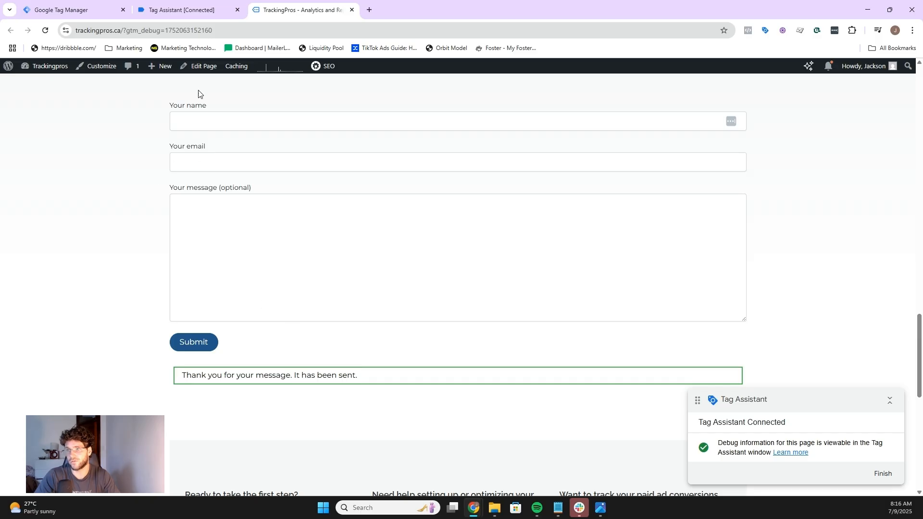
{"action": "left_click", "coordinate": [55, 3]}
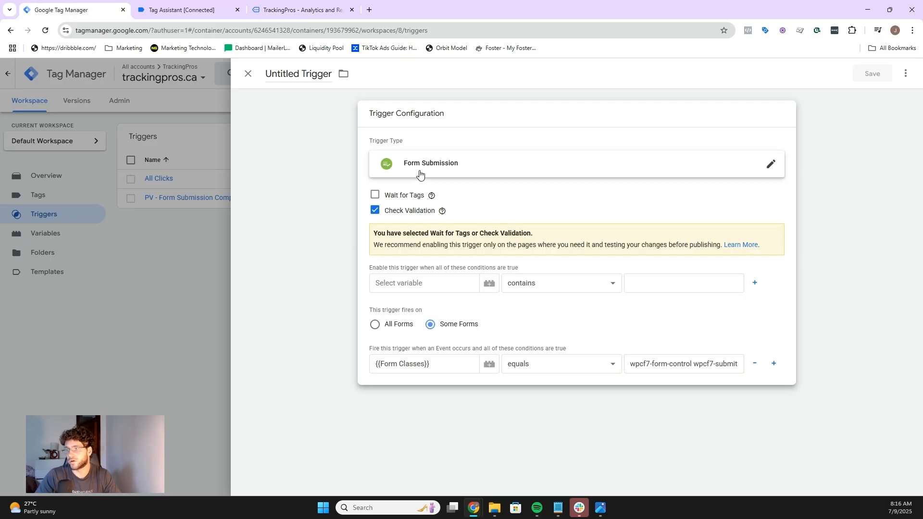
Step: Add an enabling condition to the trigger: Page URL contains /, checking the site's URL in the website tab
{"action": "mouse_move", "coordinate": [439, 210]}
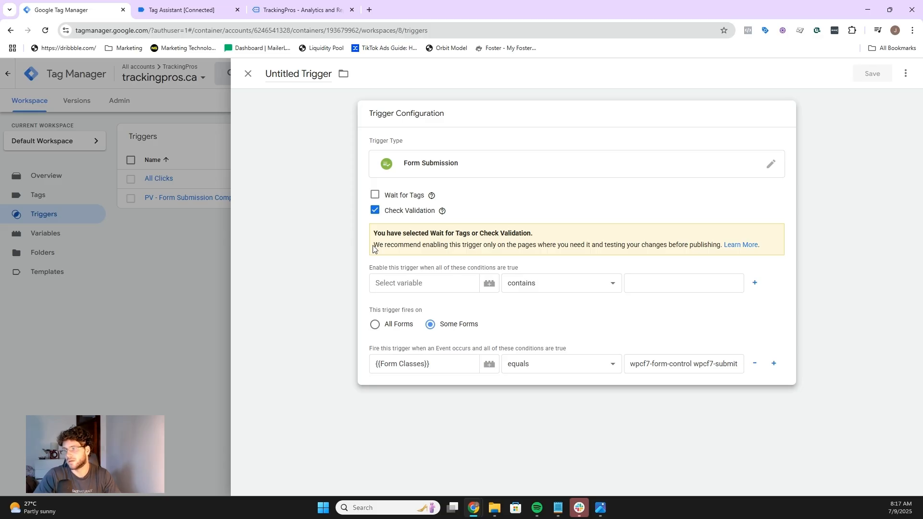
{"action": "left_click", "coordinate": [381, 286]}
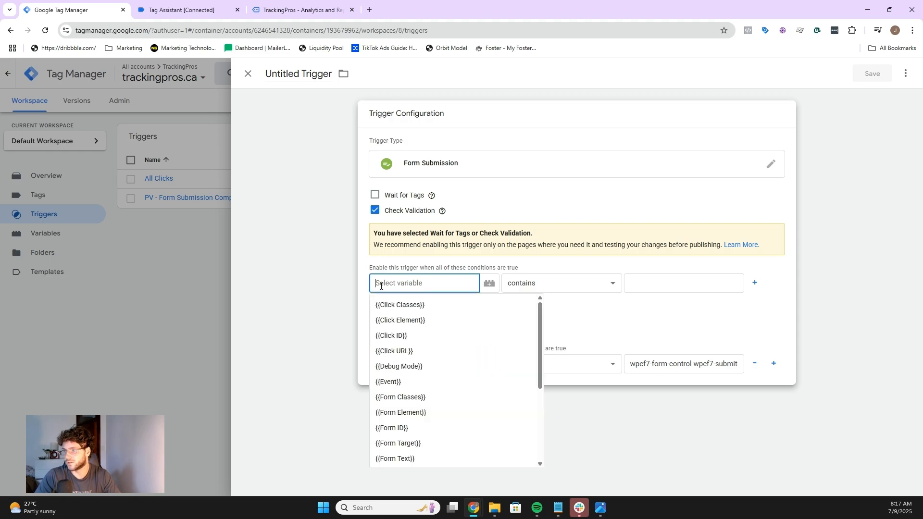
{"action": "scroll", "coordinate": [439, 330], "scroll_direction": "down", "scroll_amount": 3}
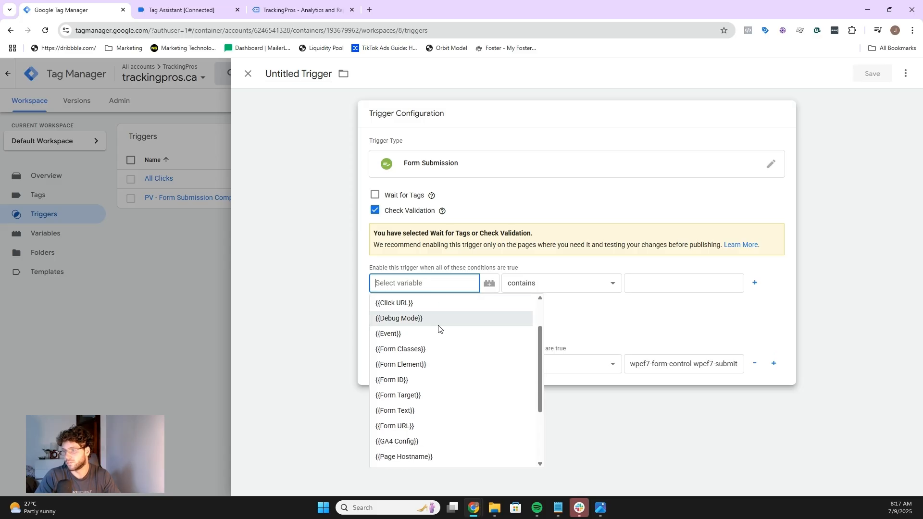
{"action": "left_click", "coordinate": [425, 397]}
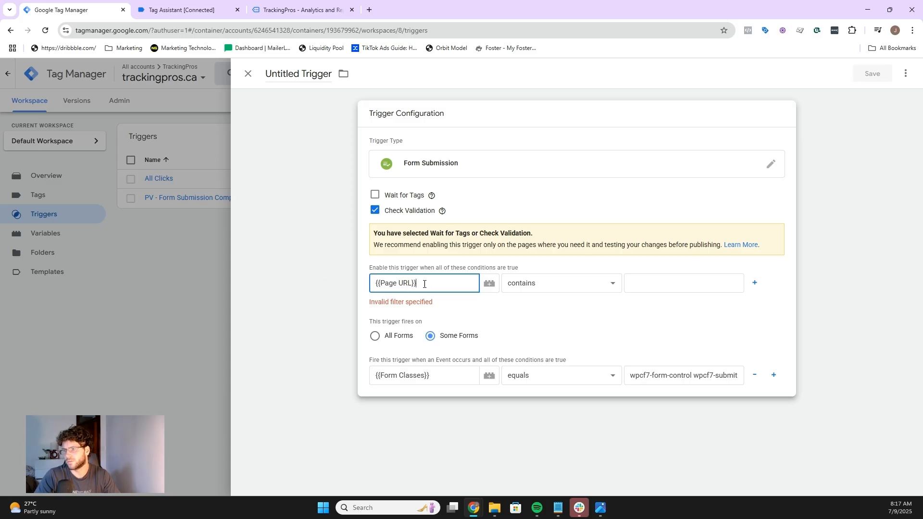
{"action": "left_click", "coordinate": [668, 283]}
{"action": "type", "text": "/"}
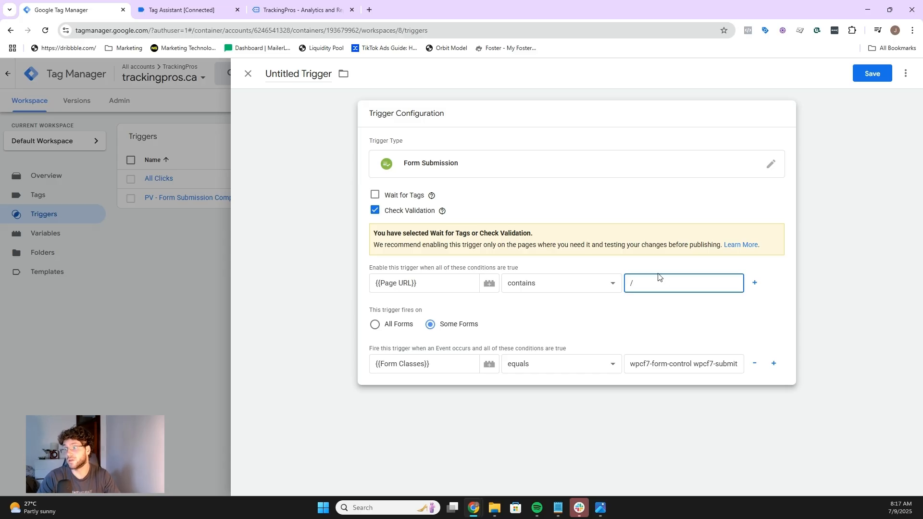
{"action": "left_click", "coordinate": [264, 7]}
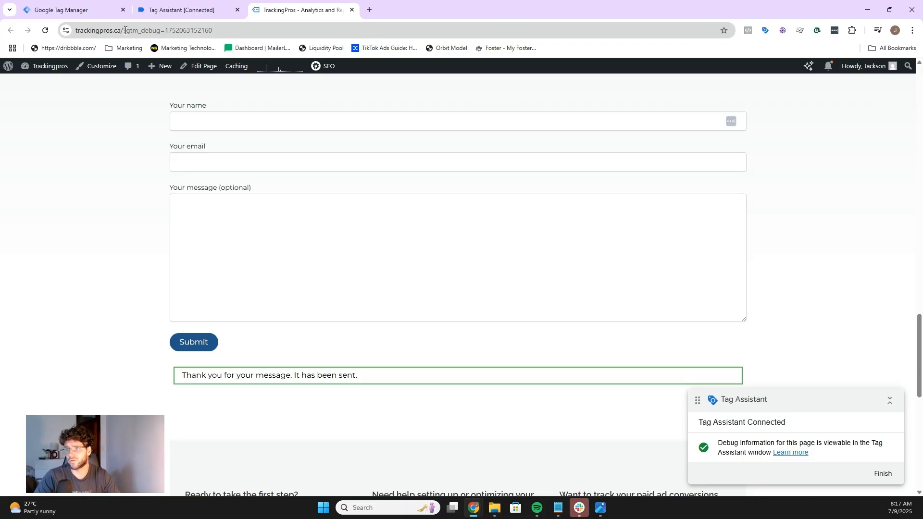
{"action": "left_click_drag", "start_coordinate": [125, 31], "coordinate": [74, 32]}
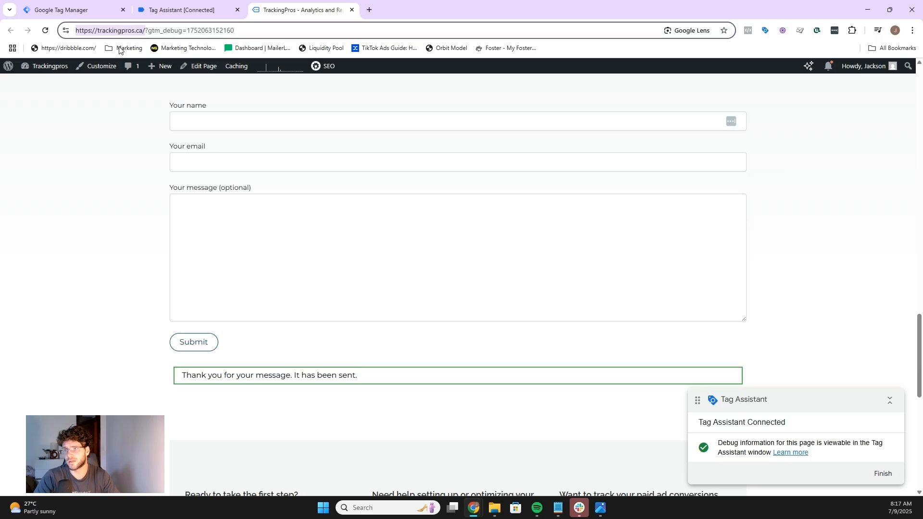
{"action": "left_click", "coordinate": [89, 9]}
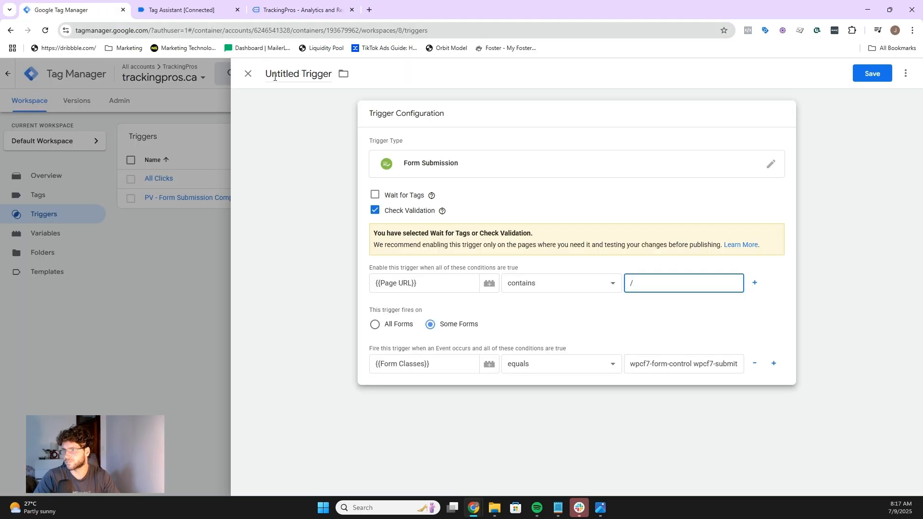
Step: Name the trigger 'GTM - Form Submission' and save it
{"action": "left_click", "coordinate": [293, 75]}
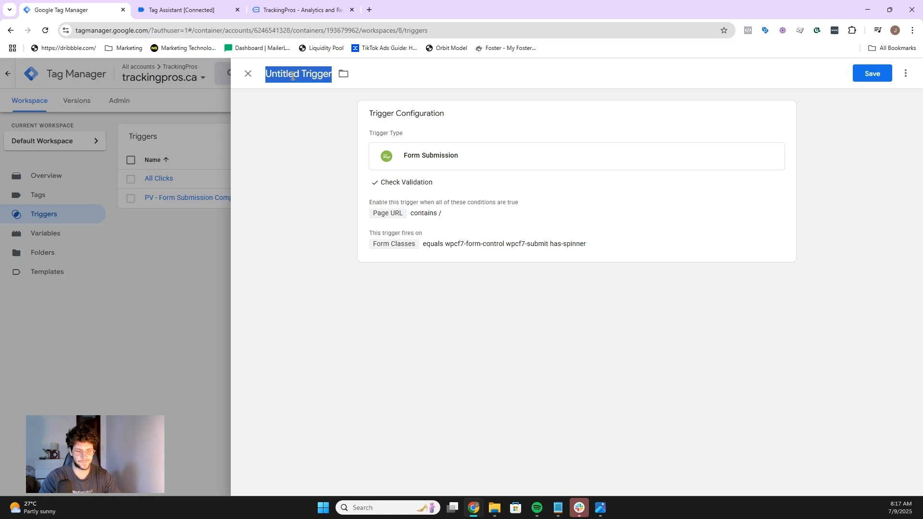
{"action": "type", "text": "Dorm"}
{"action": "key", "text": "BackSpace"}
{"action": "key", "text": "BackSpace"}
{"action": "key", "text": "BackSpace"}
{"action": "key", "text": "BackSpace"}
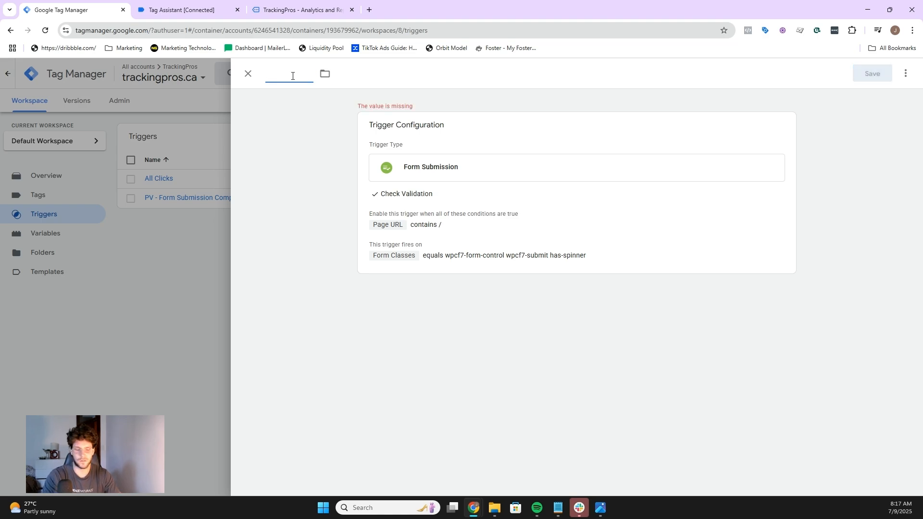
{"action": "type", "text": "Form Submission"}
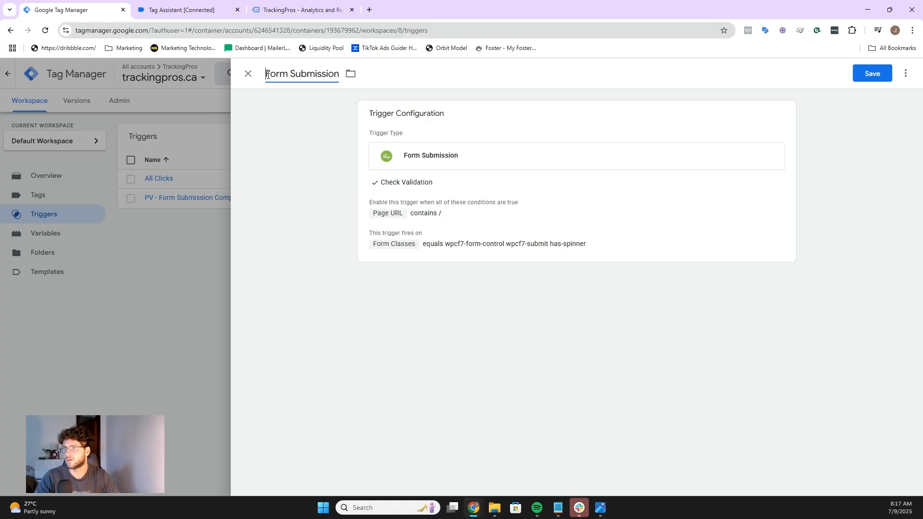
{"action": "type", "text": "GTM -"}
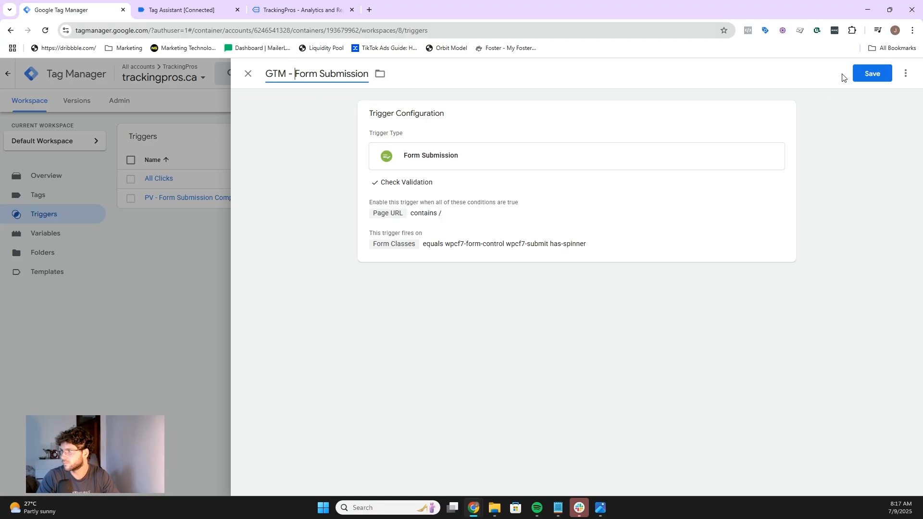
{"action": "left_click", "coordinate": [859, 75]}
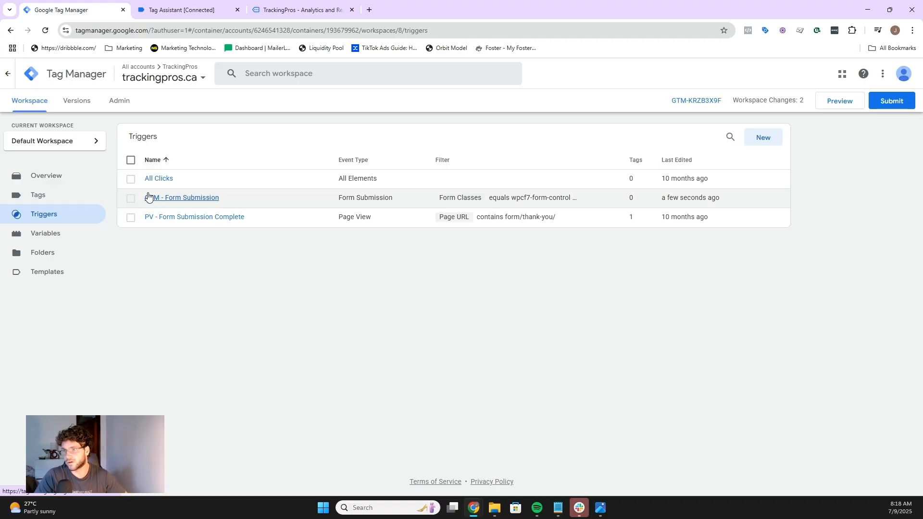
Step: Set the GA4 Event - Form Submit tag's firing option under Advanced Settings to Once per page and save the tag
{"action": "left_click", "coordinate": [195, 199]}
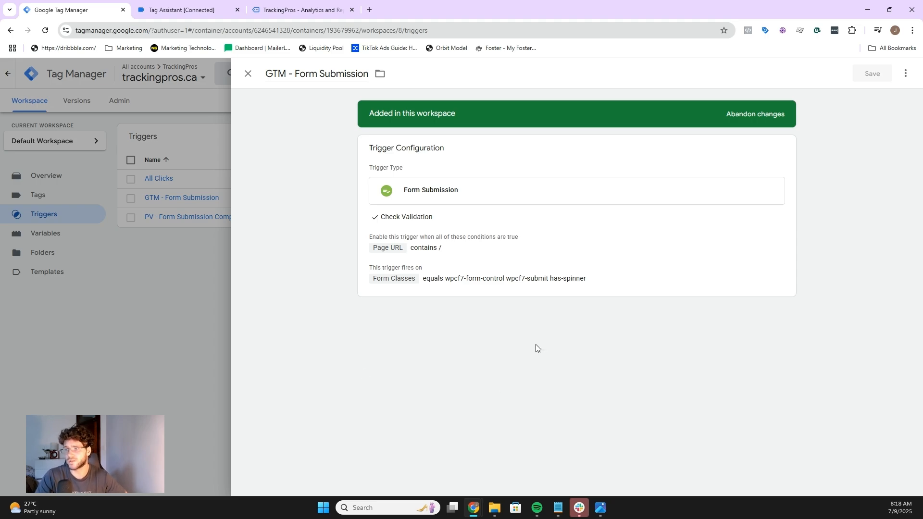
{"action": "left_click", "coordinate": [247, 74]}
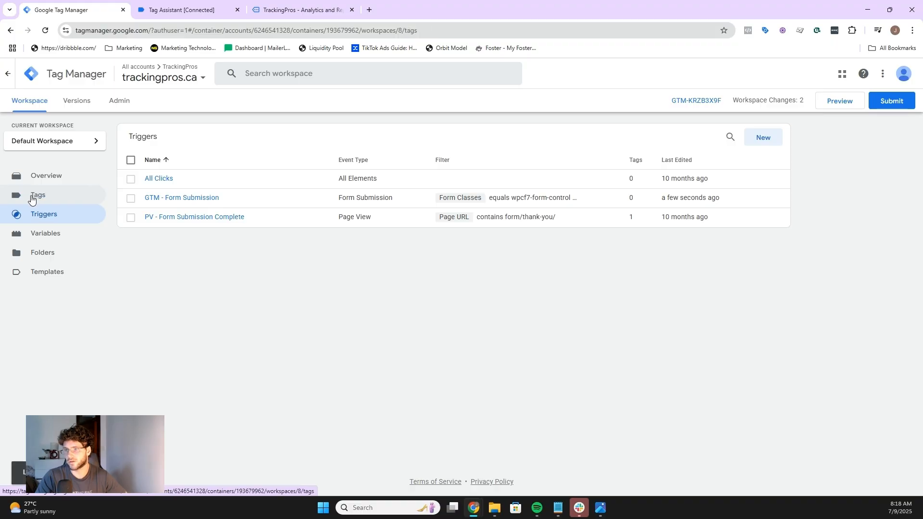
{"action": "left_click", "coordinate": [34, 195]}
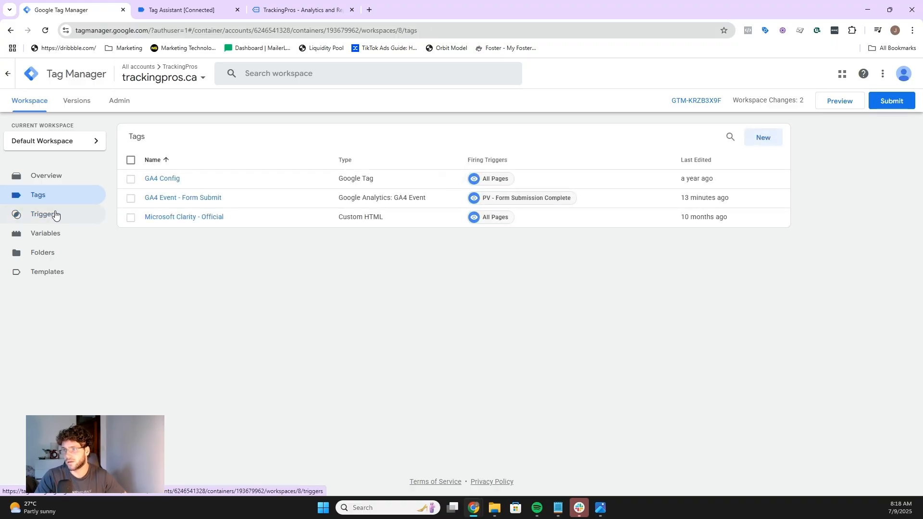
{"action": "left_click", "coordinate": [179, 201]}
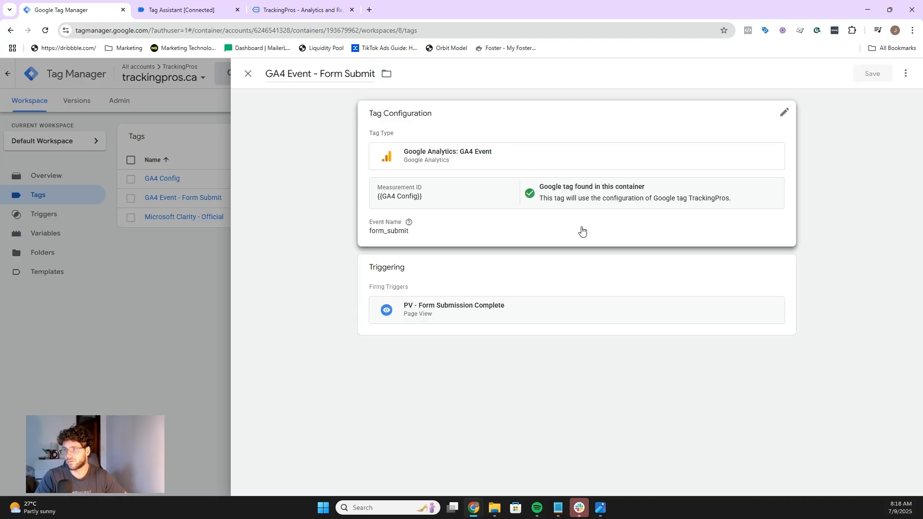
{"action": "left_click", "coordinate": [503, 239]}
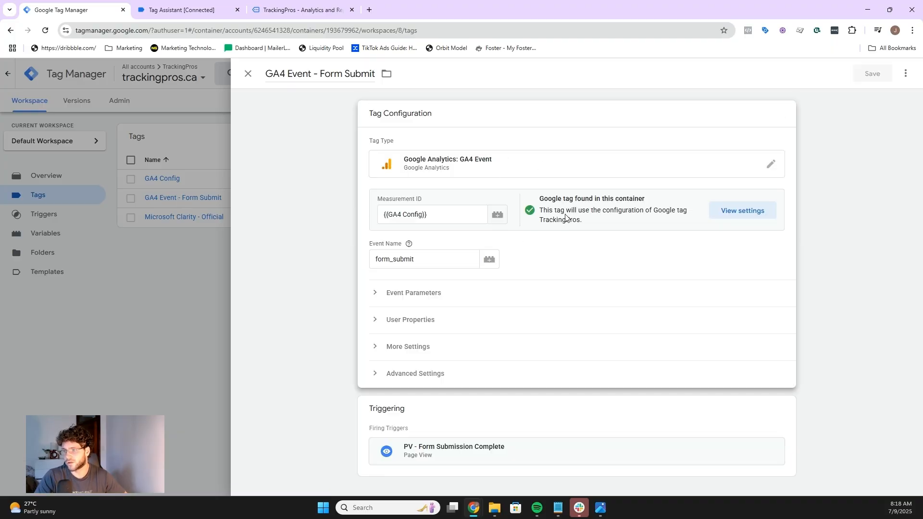
{"action": "left_click", "coordinate": [418, 379]}
{"action": "scroll", "coordinate": [451, 302], "scroll_direction": "down", "scroll_amount": 2}
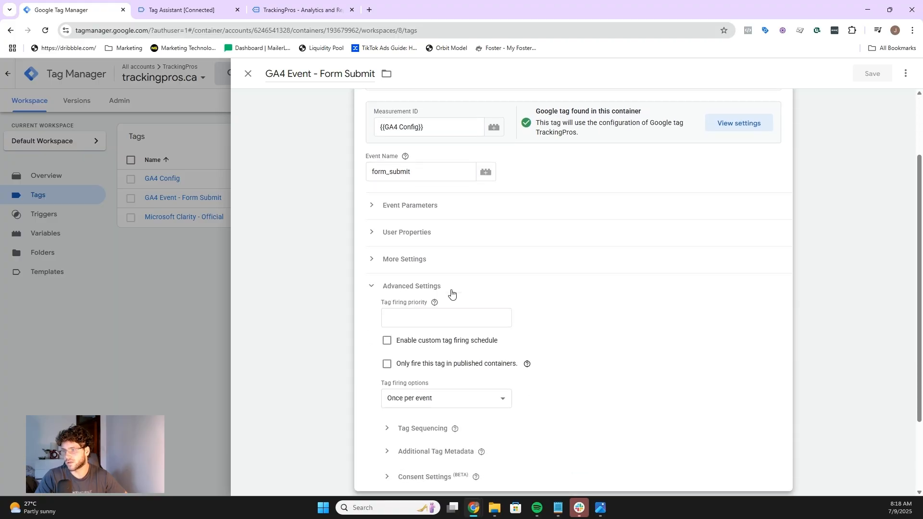
{"action": "left_click", "coordinate": [471, 395]}
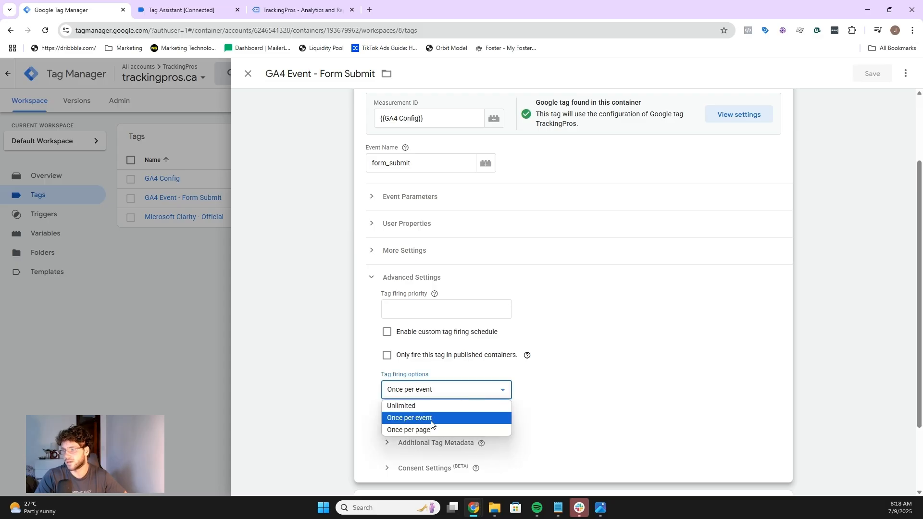
{"action": "left_click", "coordinate": [421, 431]}
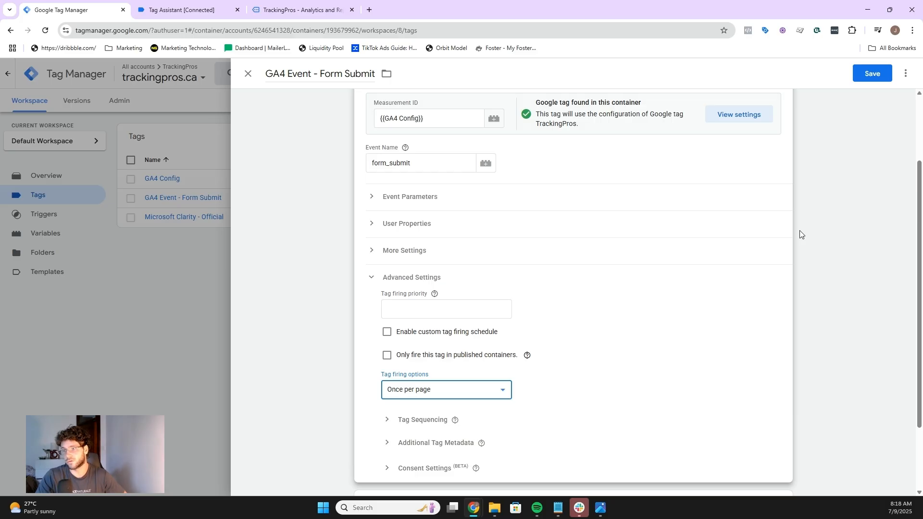
{"action": "left_click", "coordinate": [884, 74]}
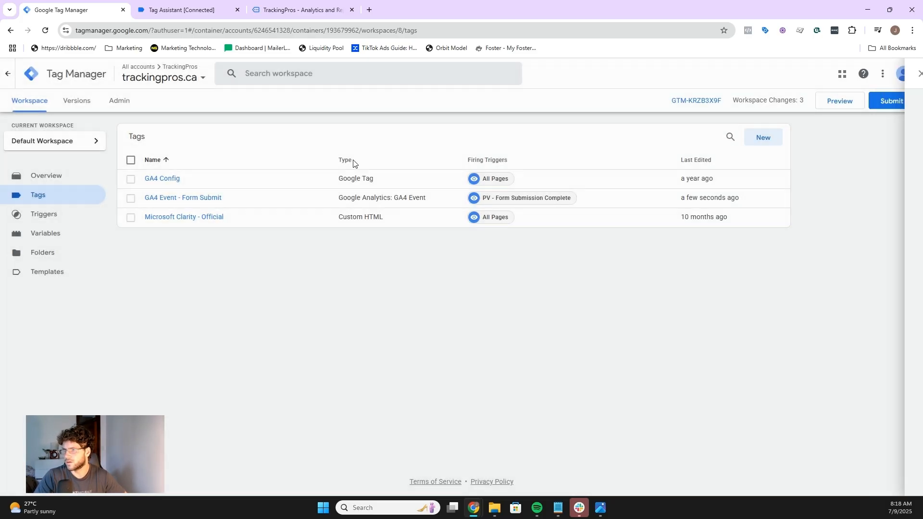
Step: Review the GA4 Event - Form Submit tag's saved configuration and advanced settings
{"action": "left_click", "coordinate": [163, 197]}
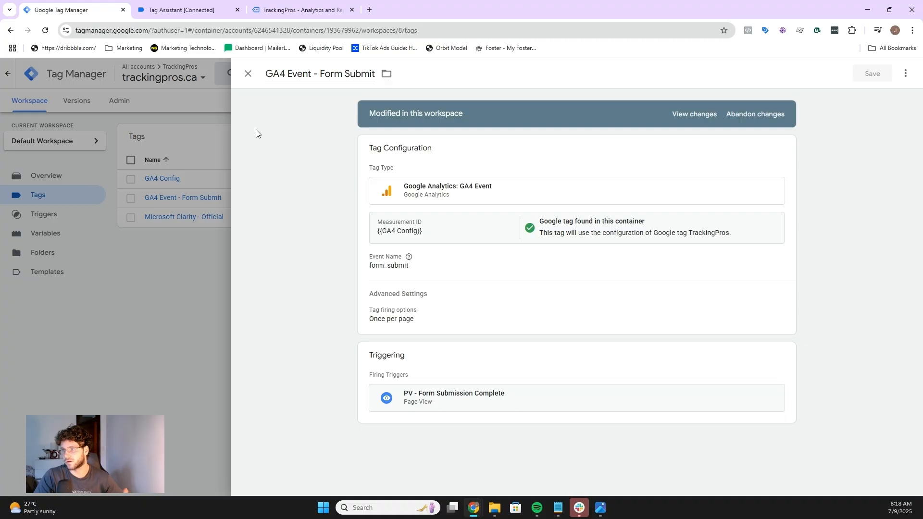
{"action": "left_click", "coordinate": [444, 275]}
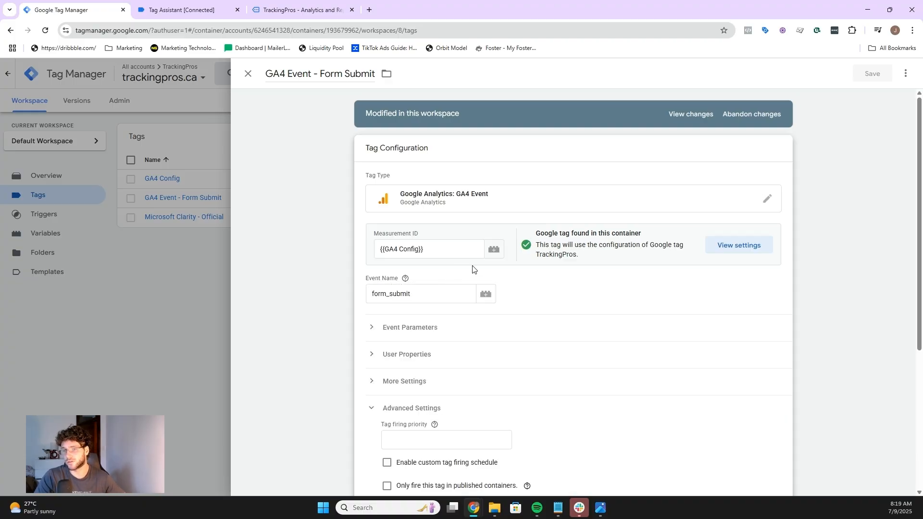
{"action": "scroll", "coordinate": [468, 272], "scroll_direction": "down", "scroll_amount": 2}
{"action": "scroll", "coordinate": [457, 288], "scroll_direction": "down", "scroll_amount": 2}
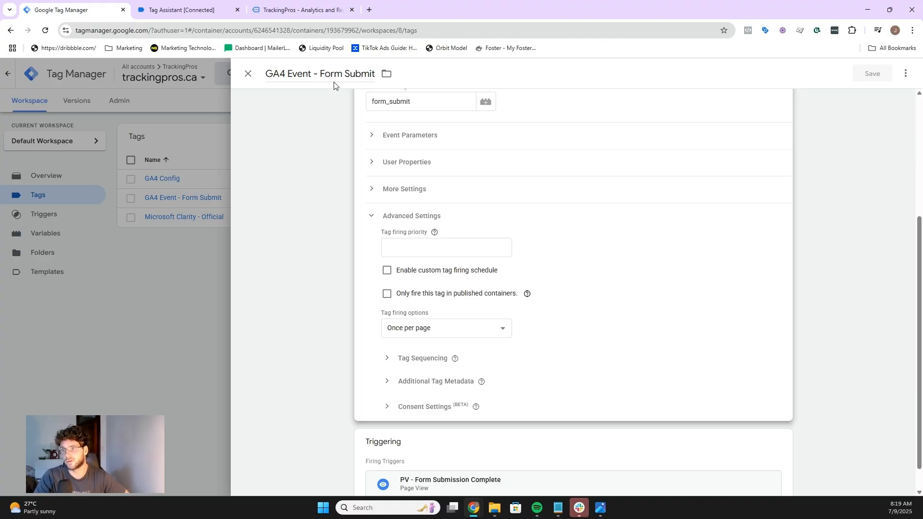
{"action": "left_click", "coordinate": [246, 71]}
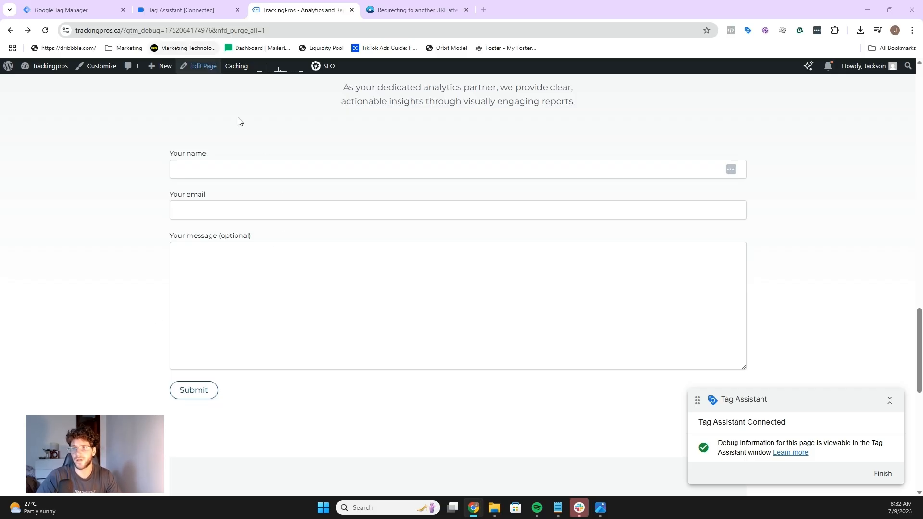
Step: Fill the website contact form with 'test' as name and message plus a test e-mail, and submit it
{"action": "left_click", "coordinate": [207, 168]}
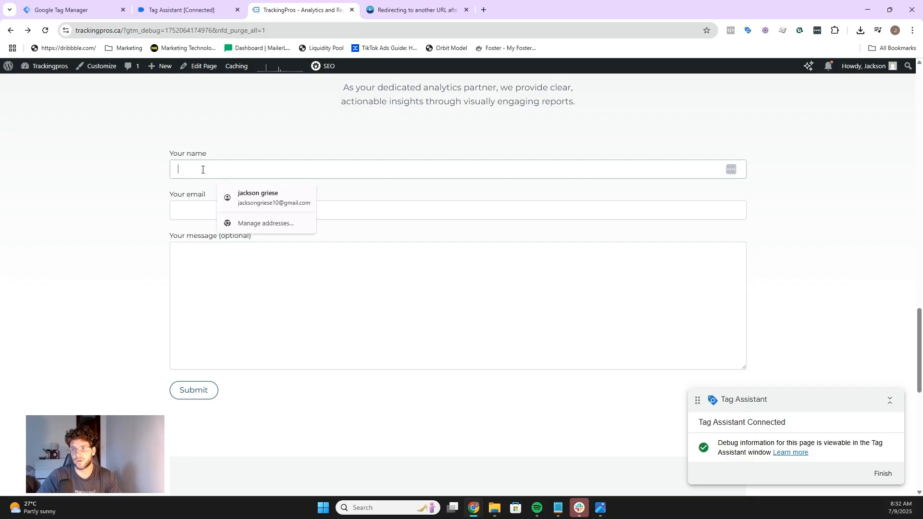
{"action": "type", "text": "test"}
{"action": "left_click", "coordinate": [192, 205]}
{"action": "type", "text": "te"}
{"action": "left_click", "coordinate": [235, 237]}
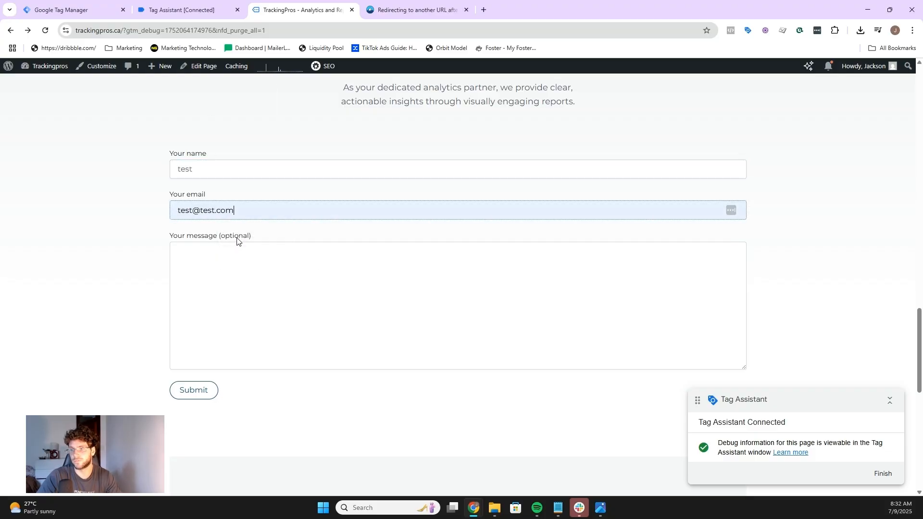
{"action": "left_click", "coordinate": [229, 251]}
{"action": "type", "text": "test"}
{"action": "left_click", "coordinate": [199, 390]}
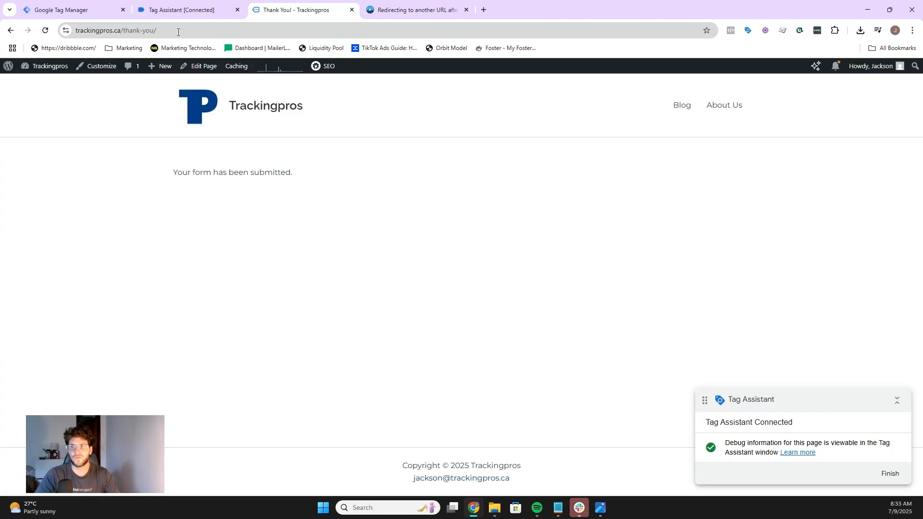
Step: Copy the 'thank-you/' path from the confirmation page's URL
{"action": "left_click_drag", "start_coordinate": [178, 32], "coordinate": [142, 30]}
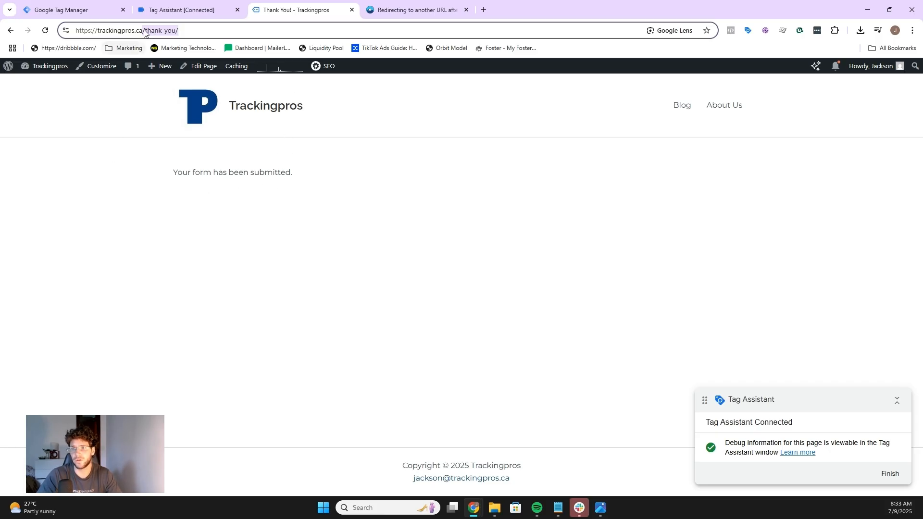
{"action": "left_click_drag", "start_coordinate": [145, 30], "coordinate": [75, 33]}
{"action": "left_click_drag", "start_coordinate": [184, 32], "coordinate": [147, 29]}
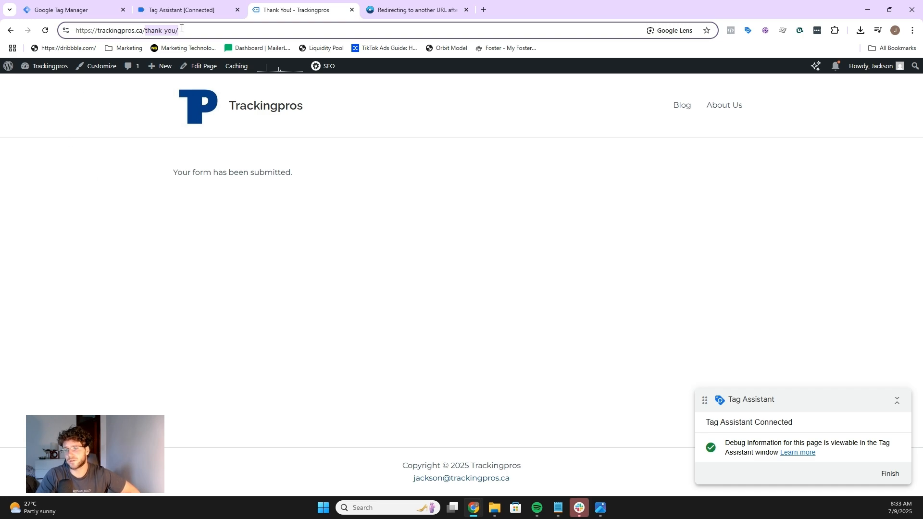
{"action": "right_click", "coordinate": [166, 30]}
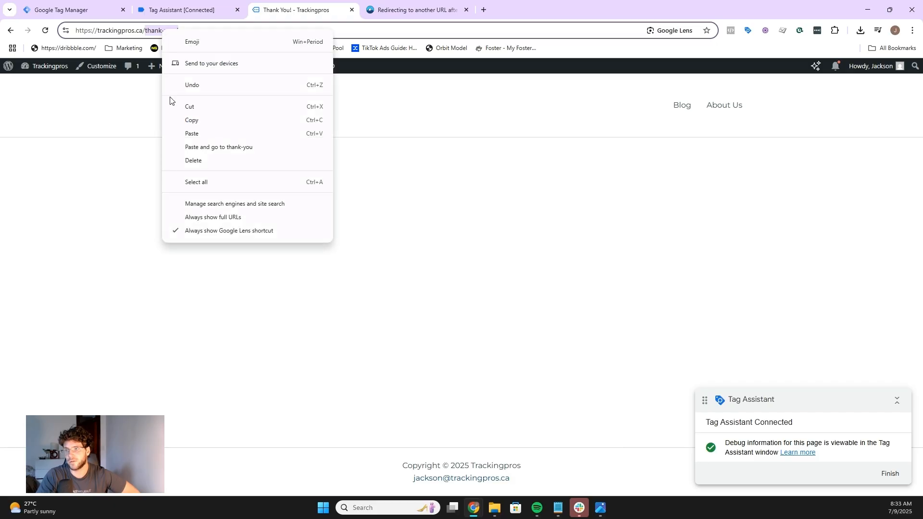
{"action": "left_click", "coordinate": [208, 121]}
Step: Create a new Page View trigger that fires on some page views where Page URL contains /thank-you/
{"action": "left_click", "coordinate": [73, 4]}
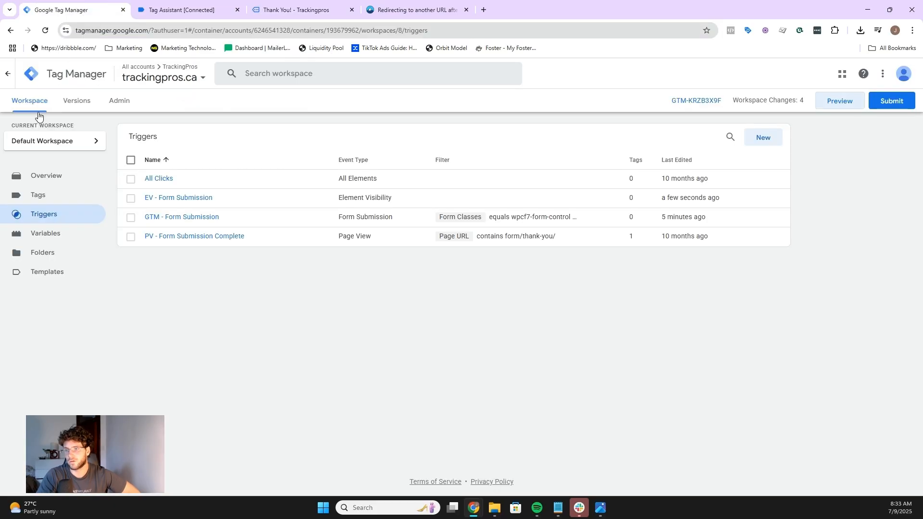
{"action": "left_click", "coordinate": [765, 138]}
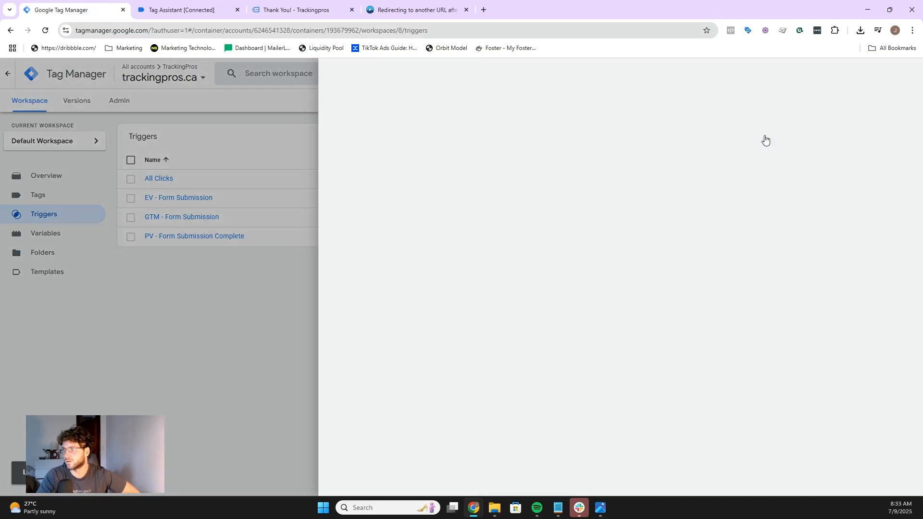
{"action": "left_click", "coordinate": [469, 131]}
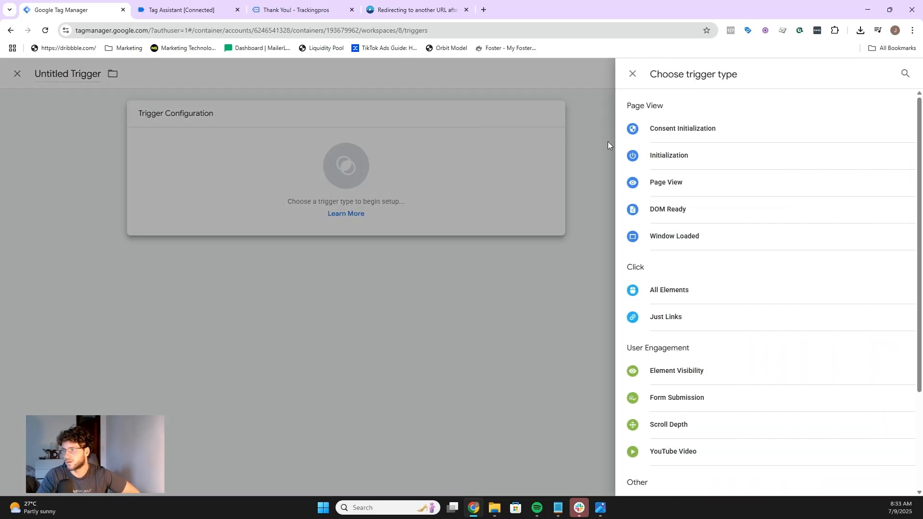
{"action": "left_click", "coordinate": [679, 186]}
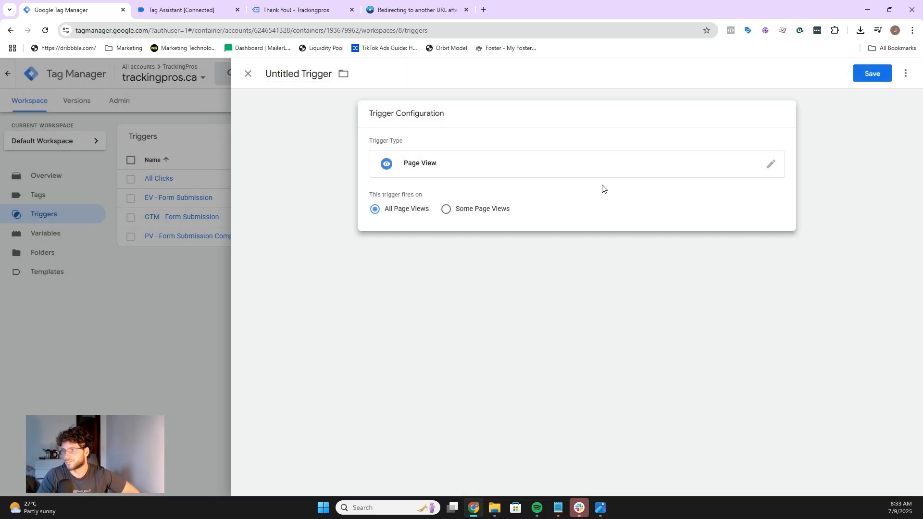
{"action": "left_click", "coordinate": [460, 211]}
{"action": "left_click", "coordinate": [392, 250]}
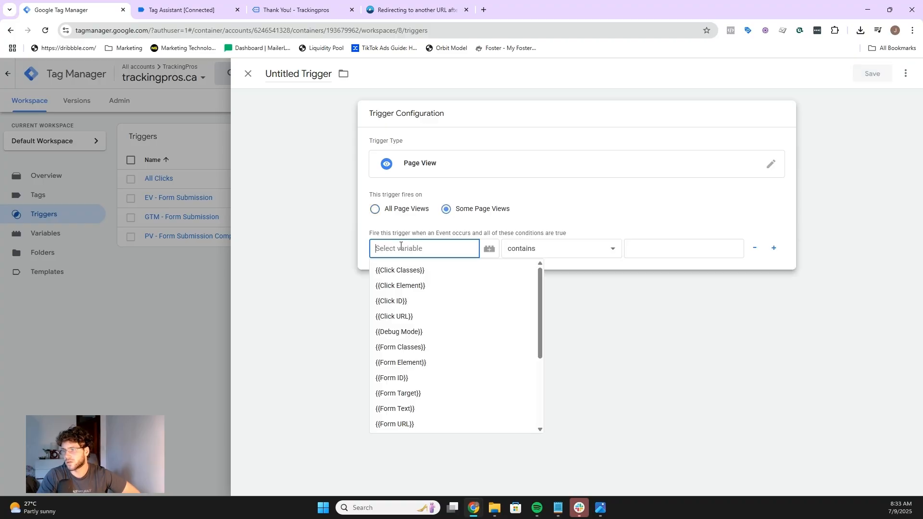
{"action": "scroll", "coordinate": [427, 283], "scroll_direction": "down", "scroll_amount": 2}
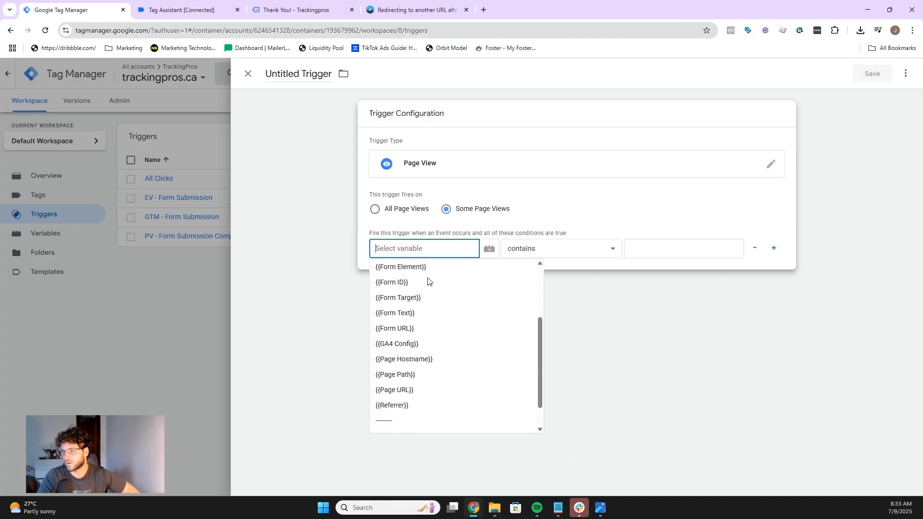
{"action": "left_click", "coordinate": [424, 389]}
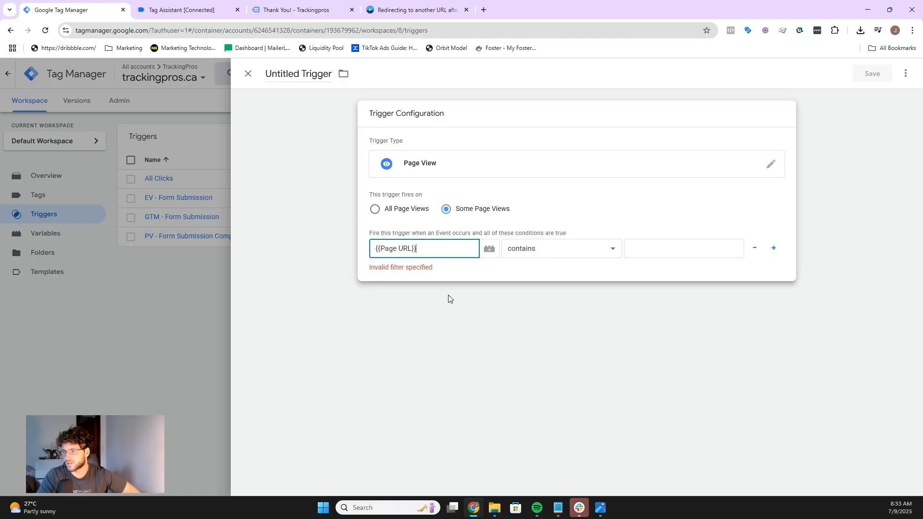
{"action": "left_click", "coordinate": [634, 246]}
{"action": "key", "text": "ctrl+v"}
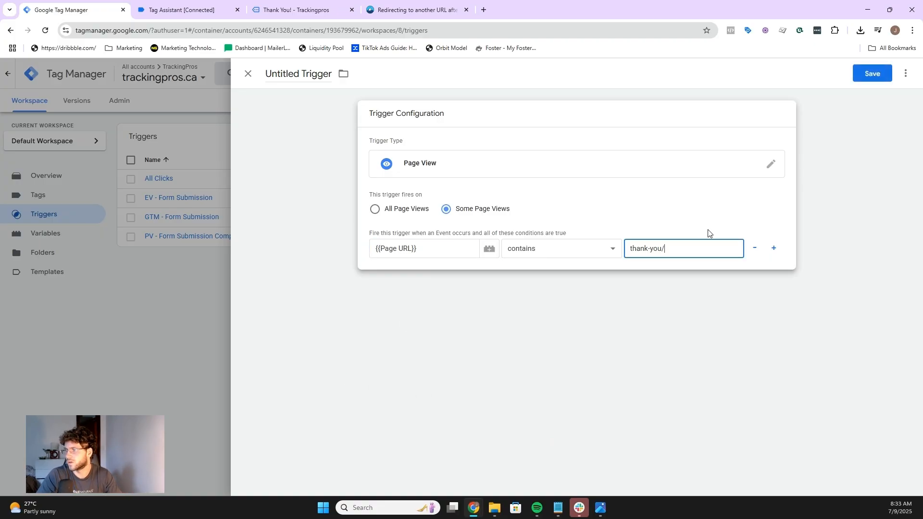
{"action": "type", "text": "/"}
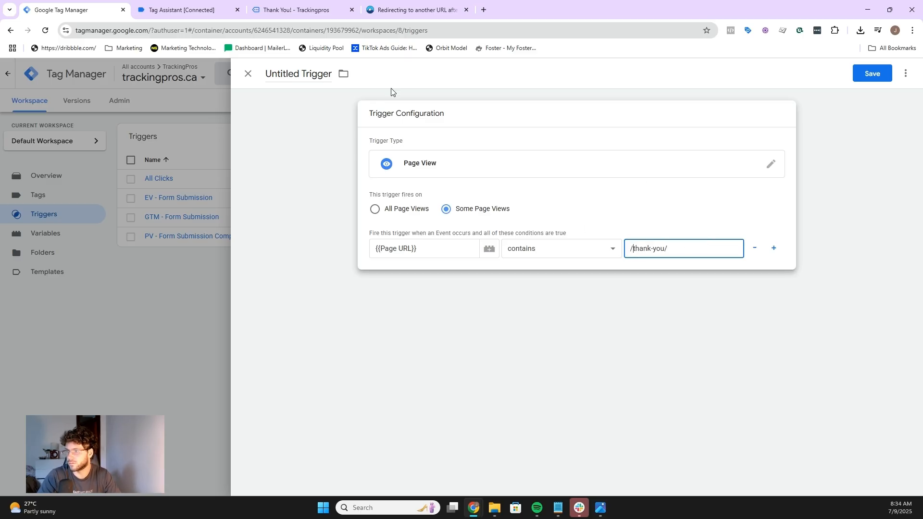
Step: Compare the trigger condition with the confirmation page's full URL in the website tab
{"action": "left_click", "coordinate": [314, 75]}
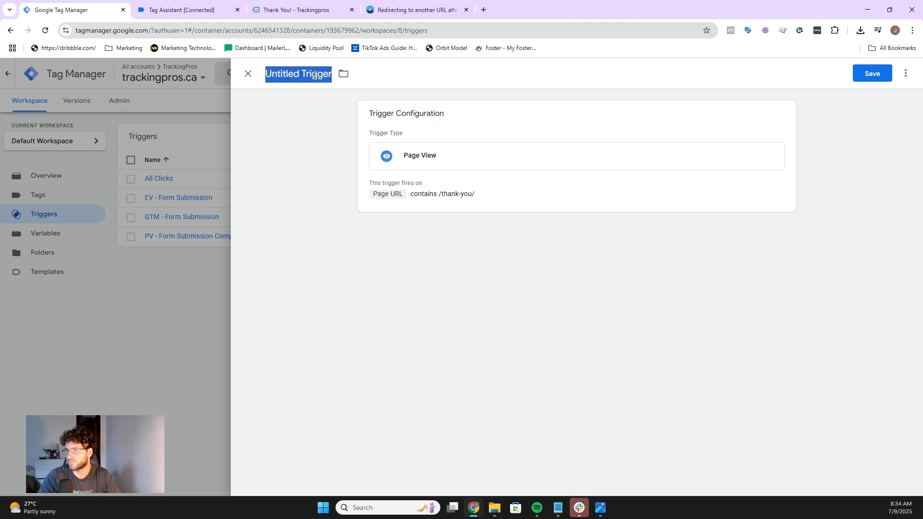
{"action": "left_click", "coordinate": [535, 199]}
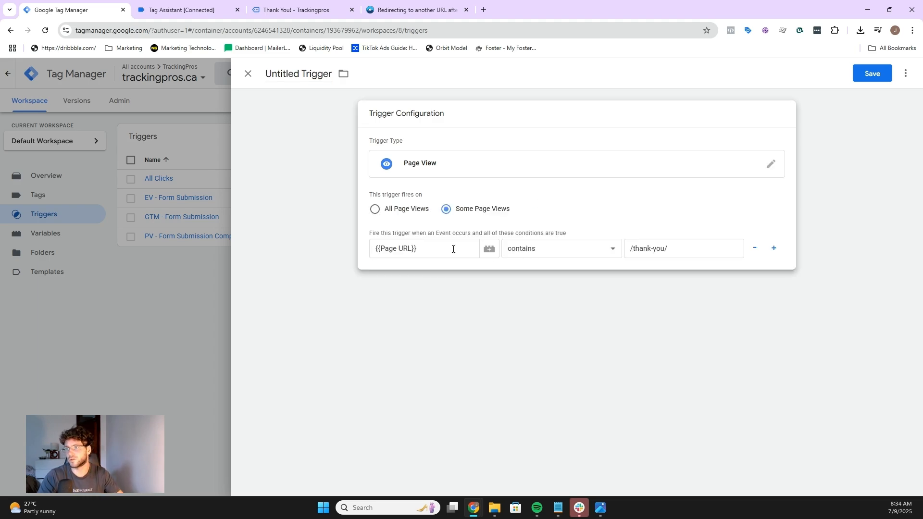
{"action": "left_click", "coordinate": [275, 14]}
{"action": "left_click", "coordinate": [191, 30]}
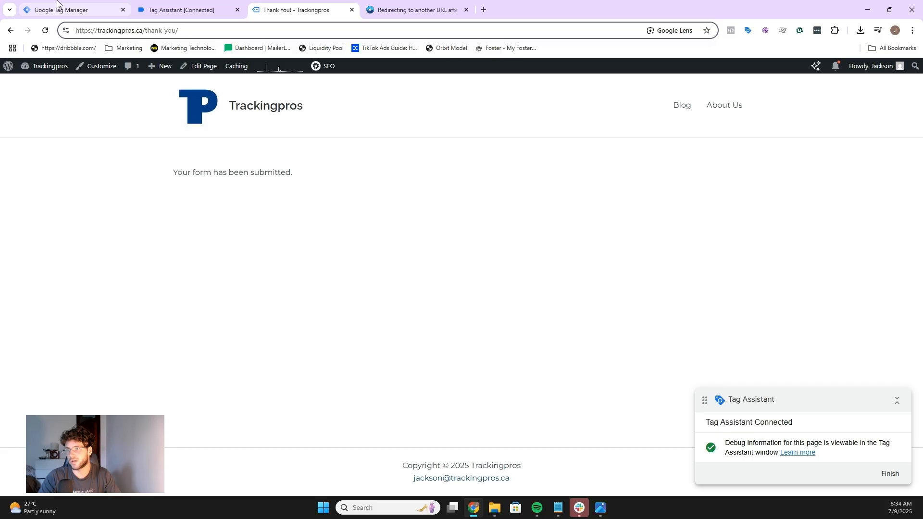
{"action": "mouse_move", "coordinate": [57, 2]}
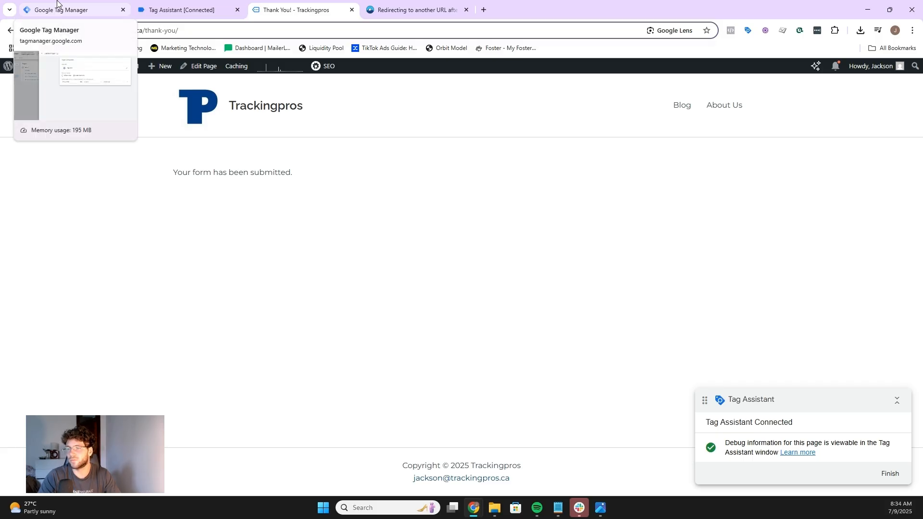
{"action": "left_click", "coordinate": [57, 2]}
Step: Change the trigger condition to Page Path equals /thank-you/
{"action": "left_click", "coordinate": [416, 250]}
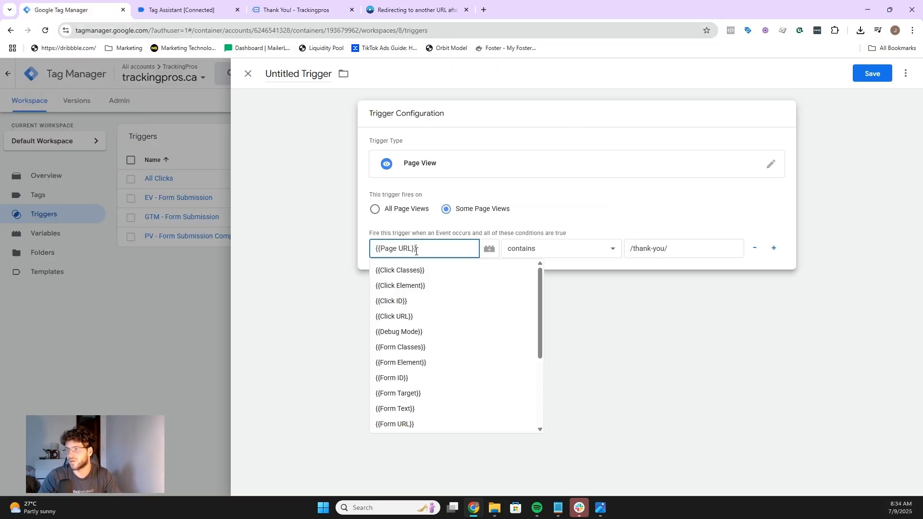
{"action": "scroll", "coordinate": [431, 338], "scroll_direction": "down", "scroll_amount": 3}
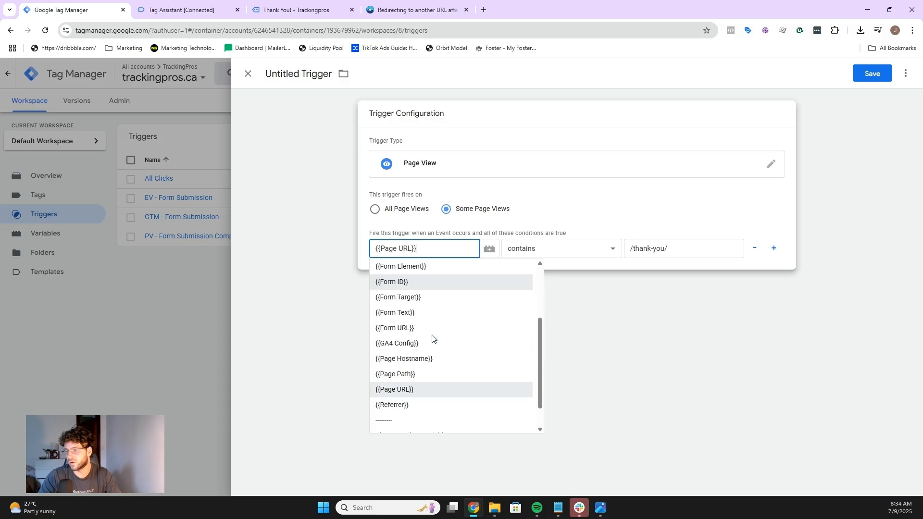
{"action": "left_click", "coordinate": [416, 380]}
{"action": "left_click", "coordinate": [541, 250]}
{"action": "left_click", "coordinate": [545, 266]}
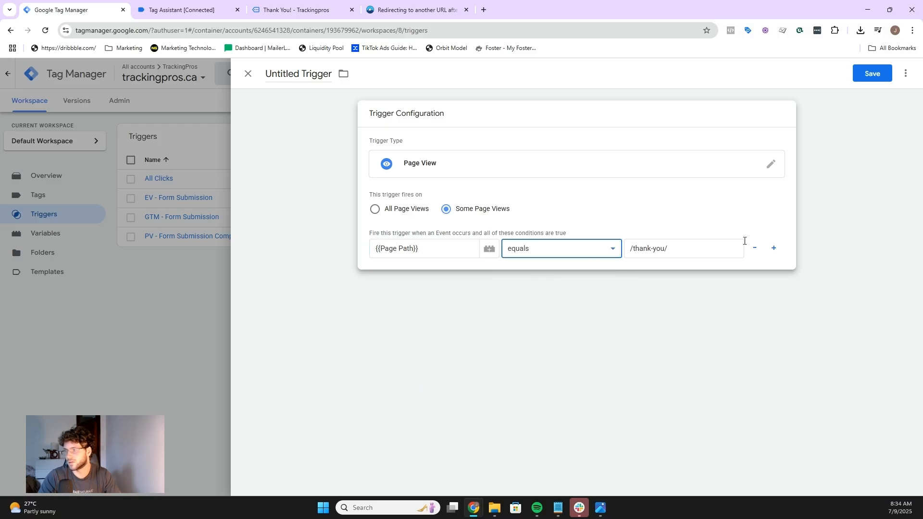
Step: Name the trigger 'PV - Thank You Form' and save it
{"action": "left_click", "coordinate": [192, 6]}
{"action": "left_click", "coordinate": [283, 4]}
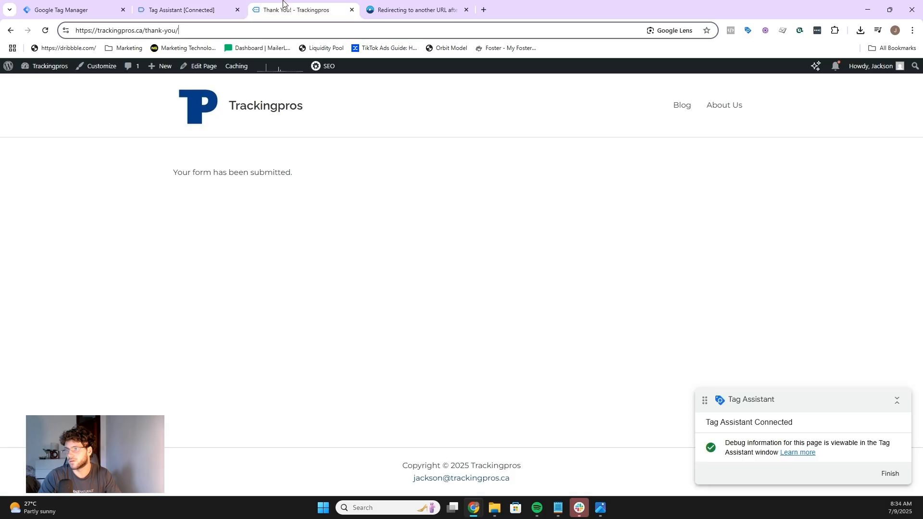
{"action": "left_click", "coordinate": [72, 10]}
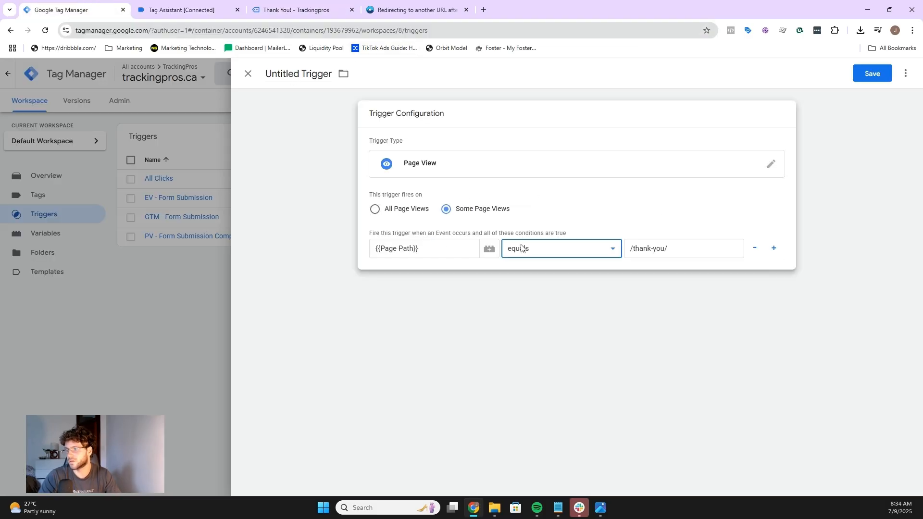
{"action": "left_click", "coordinate": [310, 72]}
{"action": "type", "text": "PV"}
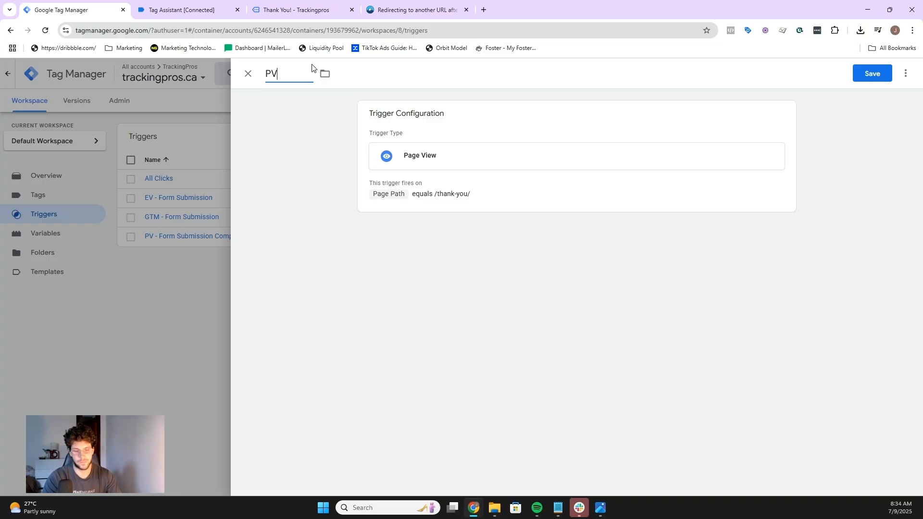
{"action": "type", "text": " - Thank Yo"}
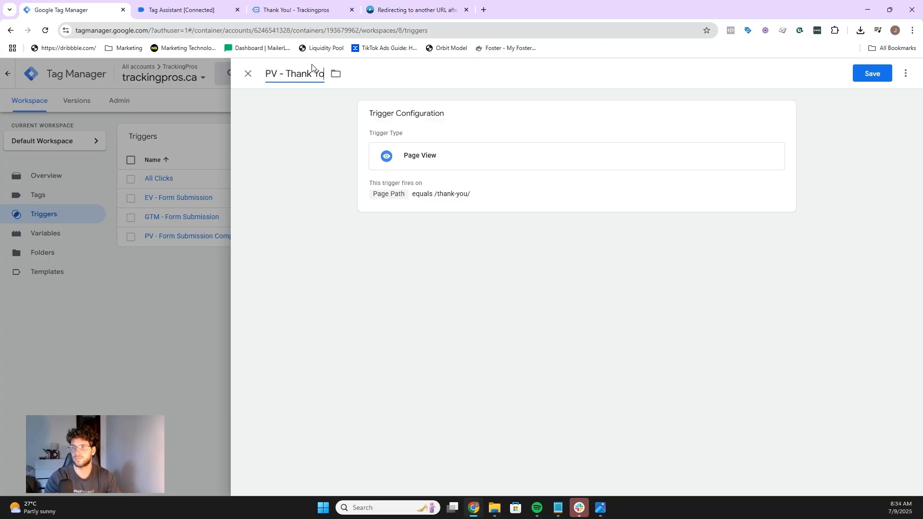
{"action": "type", "text": "u Form"}
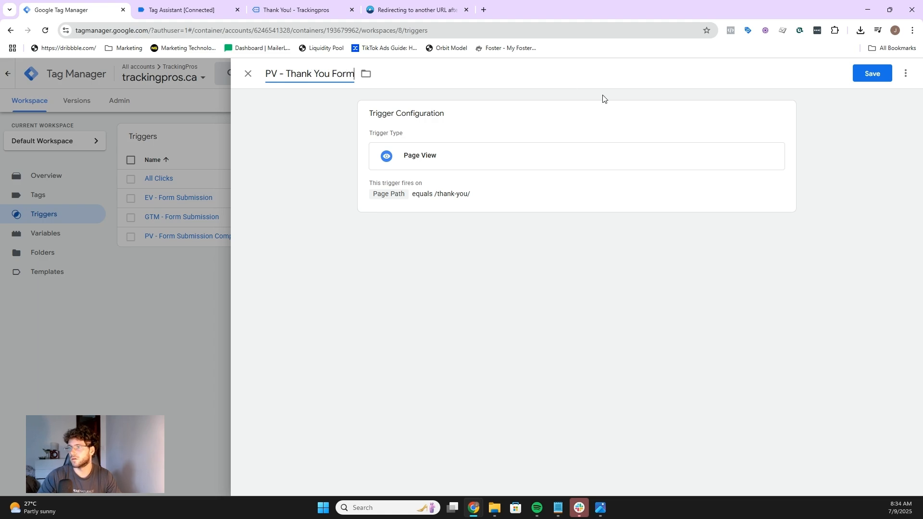
{"action": "left_click", "coordinate": [861, 78]}
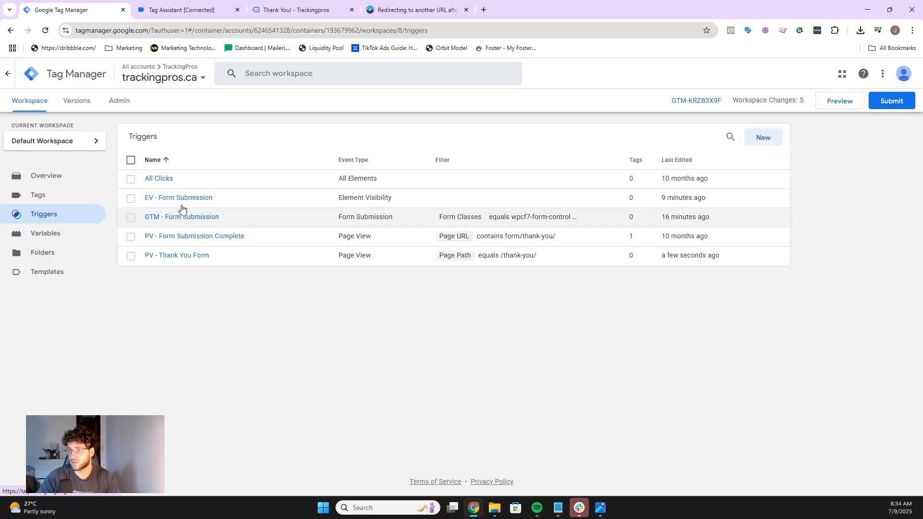
Step: Reopen the PV - Thank You Form trigger and add a second condition: Referrer contains contact-us
{"action": "left_click", "coordinate": [176, 258]}
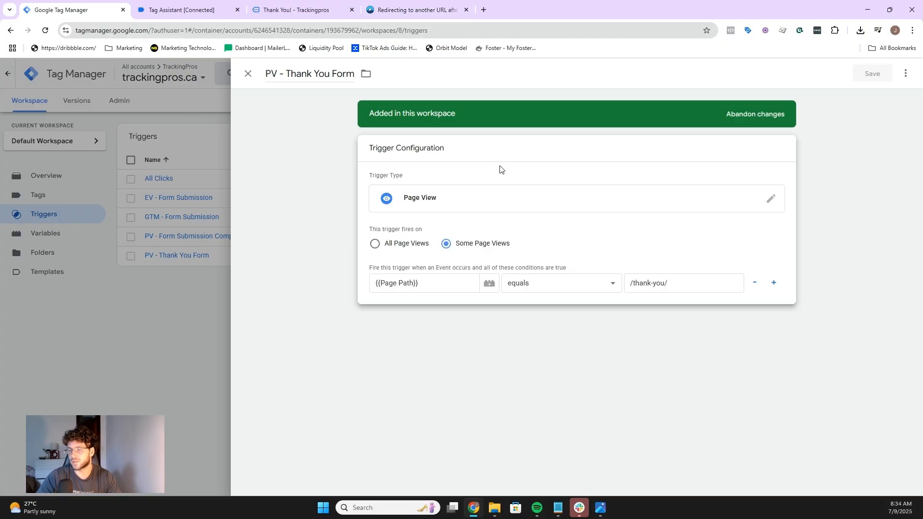
{"action": "left_click", "coordinate": [288, 5]}
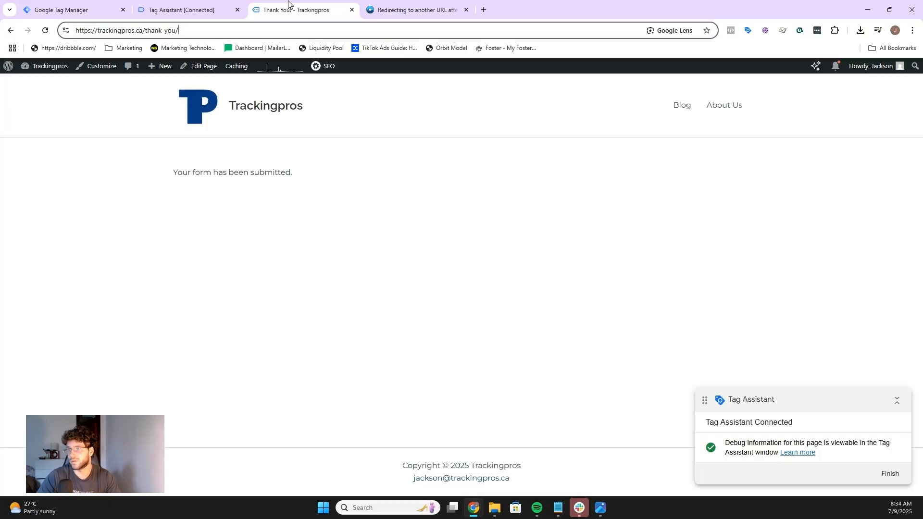
{"action": "left_click", "coordinate": [181, 158]}
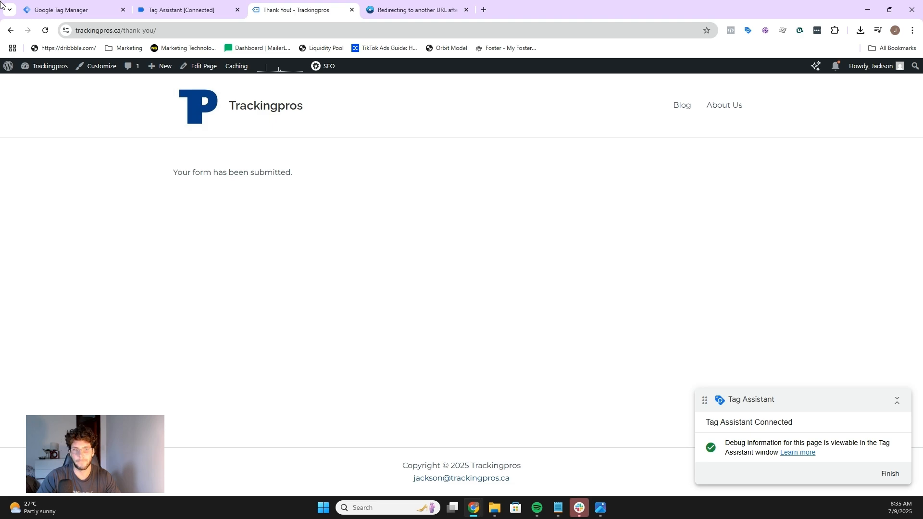
{"action": "left_click", "coordinate": [72, 10]}
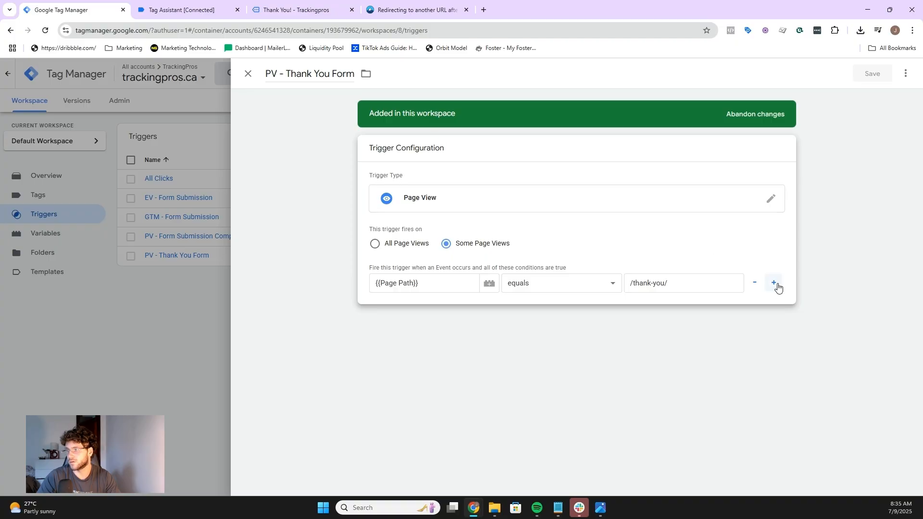
{"action": "left_click", "coordinate": [774, 283]}
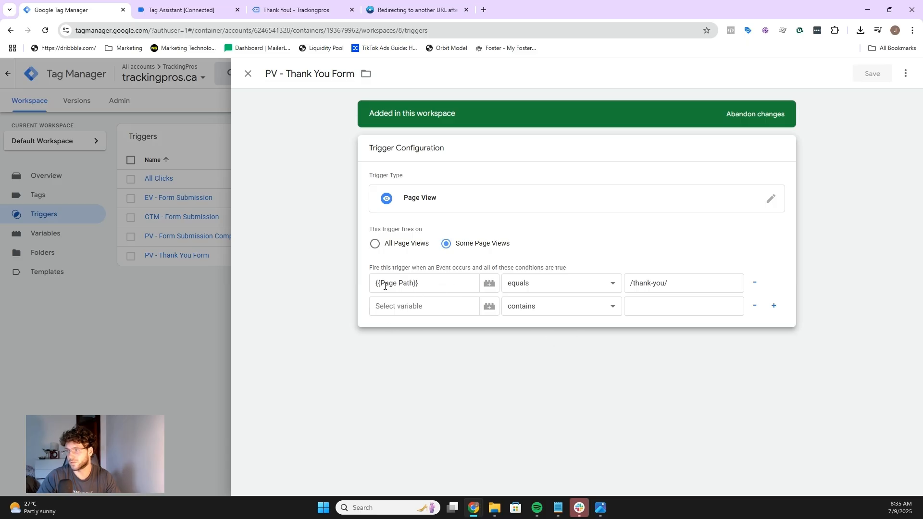
{"action": "left_click", "coordinate": [411, 309]}
{"action": "type", "text": "ref"}
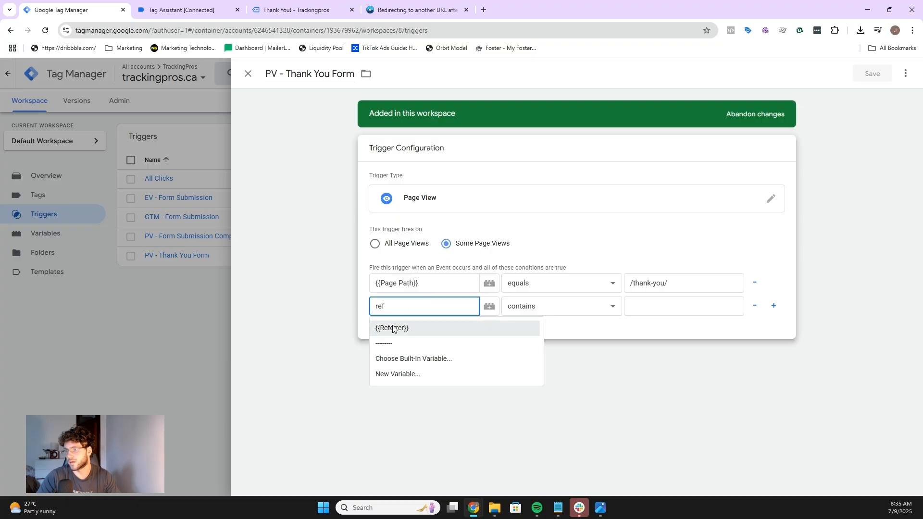
{"action": "left_click", "coordinate": [392, 328]}
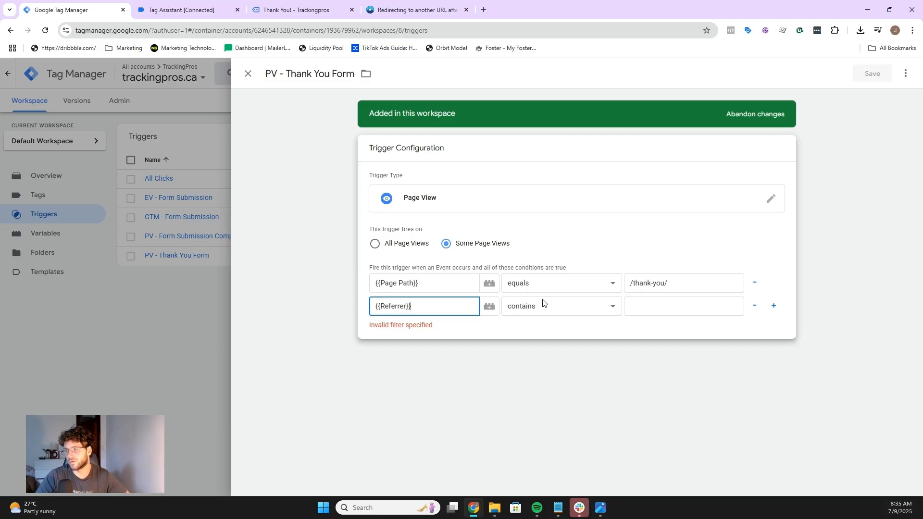
{"action": "left_click", "coordinate": [664, 308]}
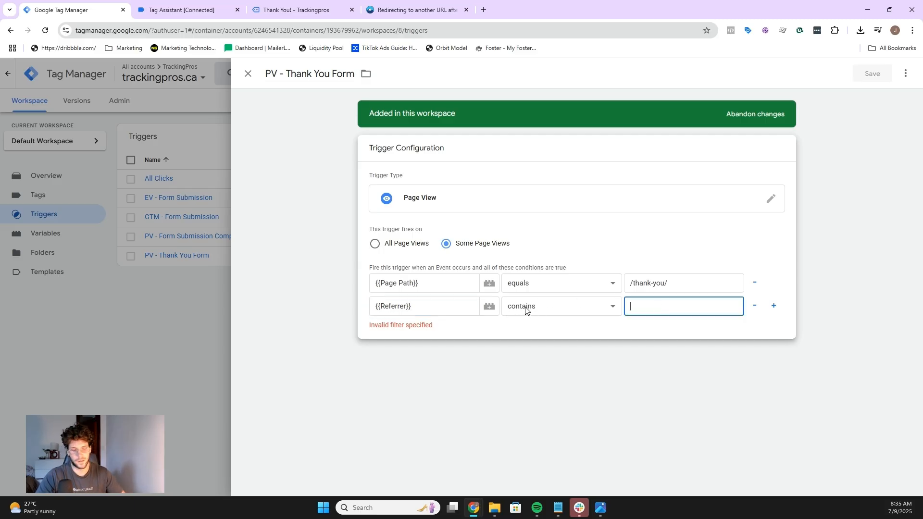
{"action": "type", "text": "contact-us"}
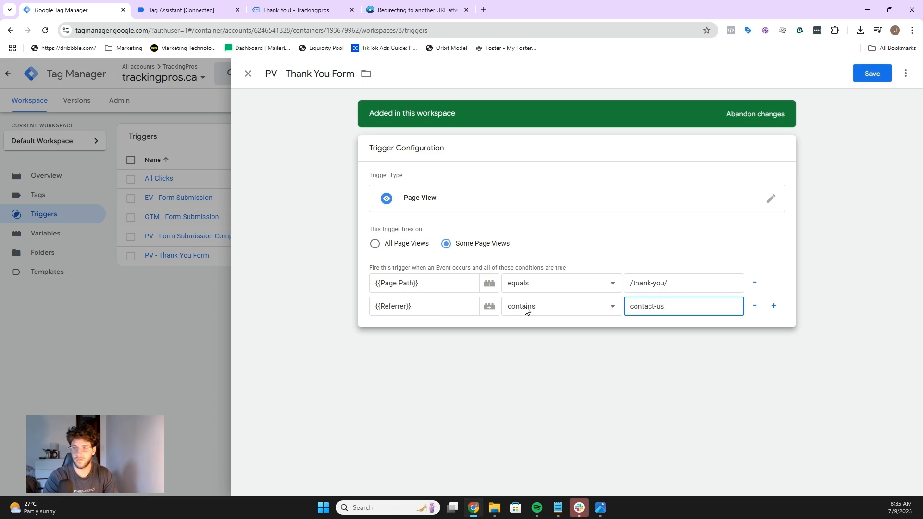
{"action": "left_click", "coordinate": [785, 270]}
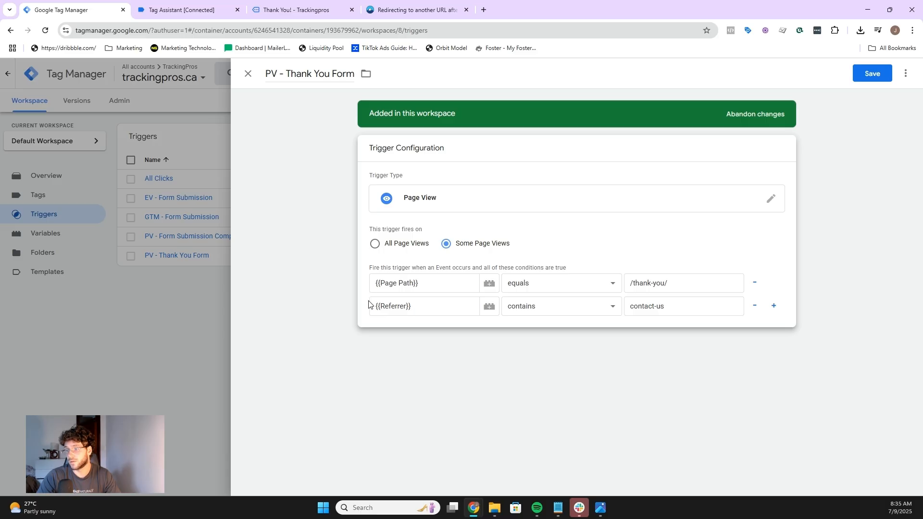
Step: Compare the trigger's page path and referrer conditions with the confirmation page's URL in the website tab
{"action": "left_click", "coordinate": [673, 305]}
{"action": "left_click_drag", "start_coordinate": [671, 305], "coordinate": [625, 307]}
{"action": "left_click", "coordinate": [700, 310]}
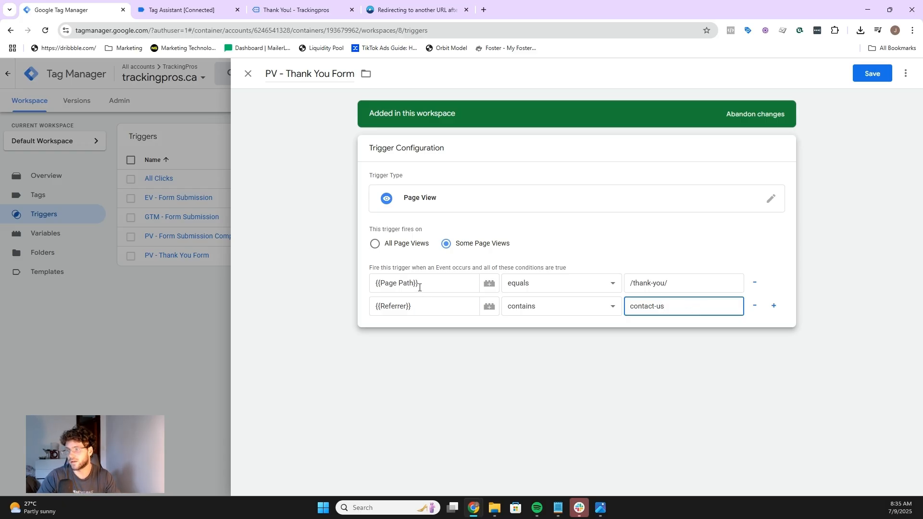
{"action": "left_click", "coordinate": [693, 285]}
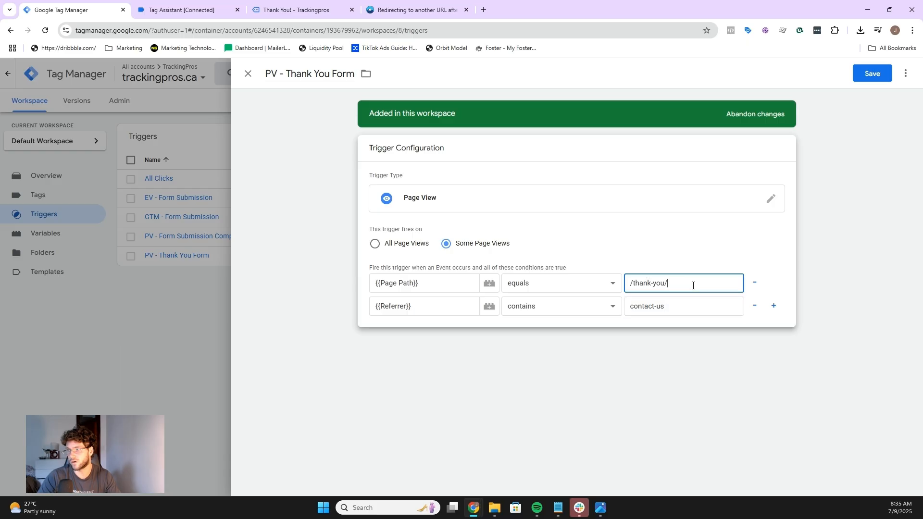
{"action": "left_click_drag", "start_coordinate": [700, 284], "coordinate": [632, 284]}
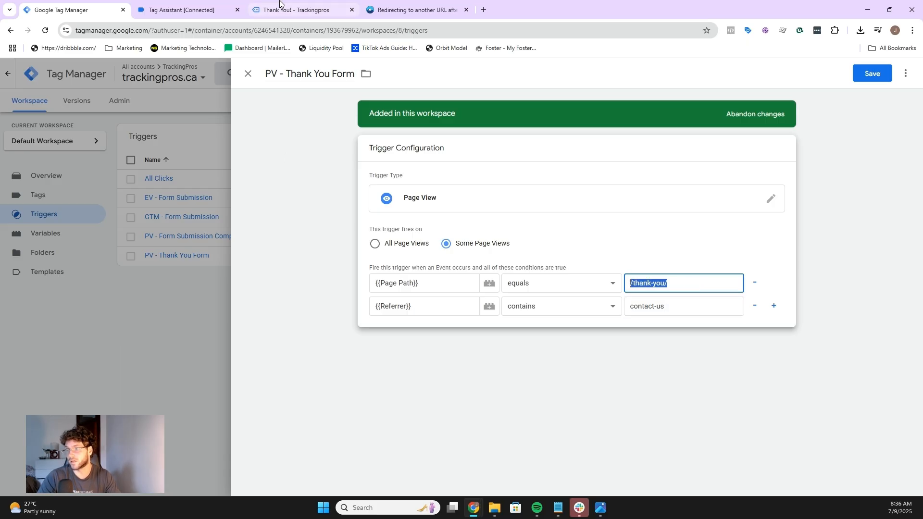
{"action": "left_click", "coordinate": [283, 9]}
{"action": "left_click", "coordinate": [90, 6]}
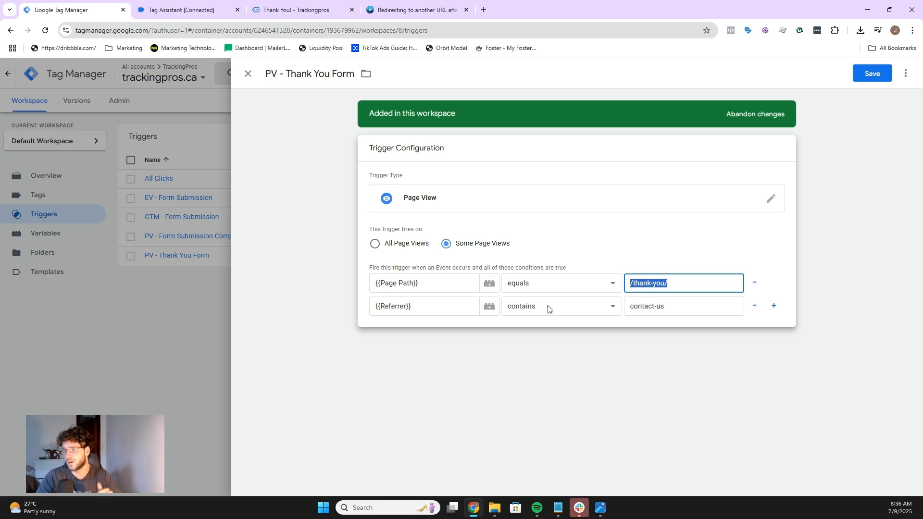
{"action": "left_click", "coordinate": [439, 308]}
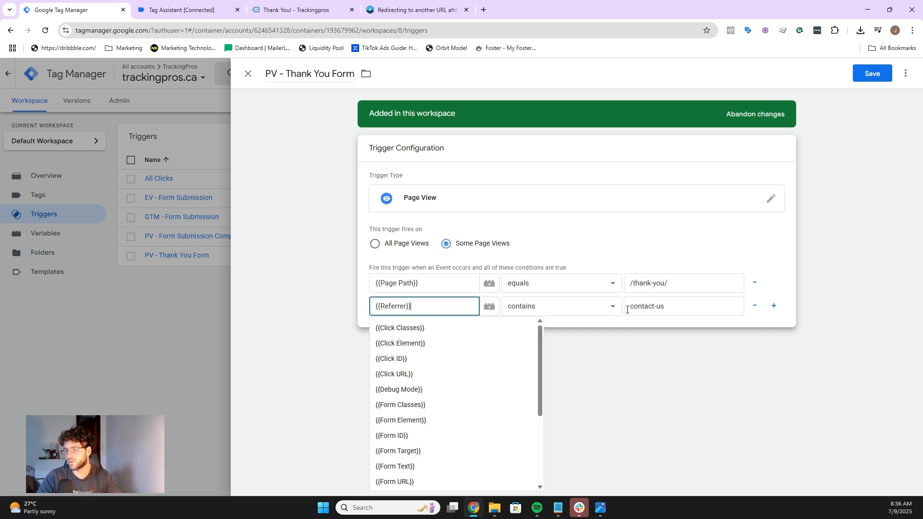
{"action": "left_click", "coordinate": [679, 310]}
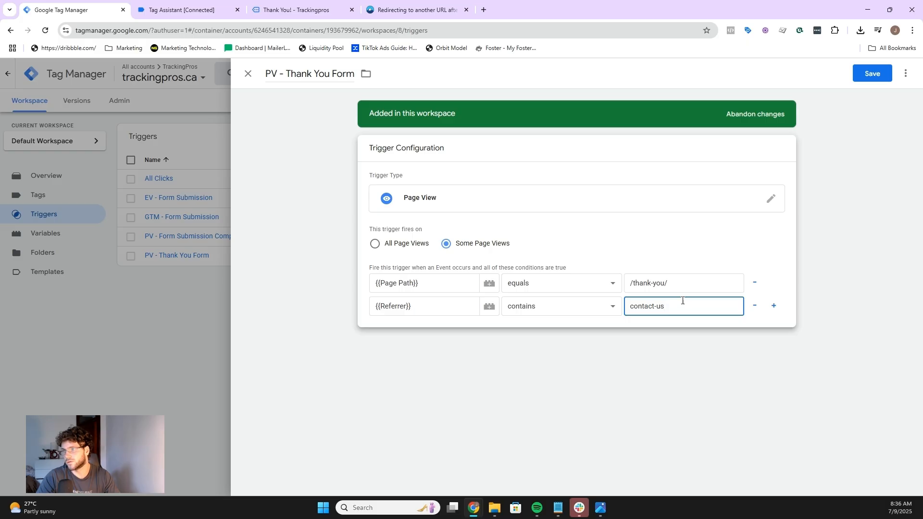
{"action": "left_click", "coordinate": [318, 8]}
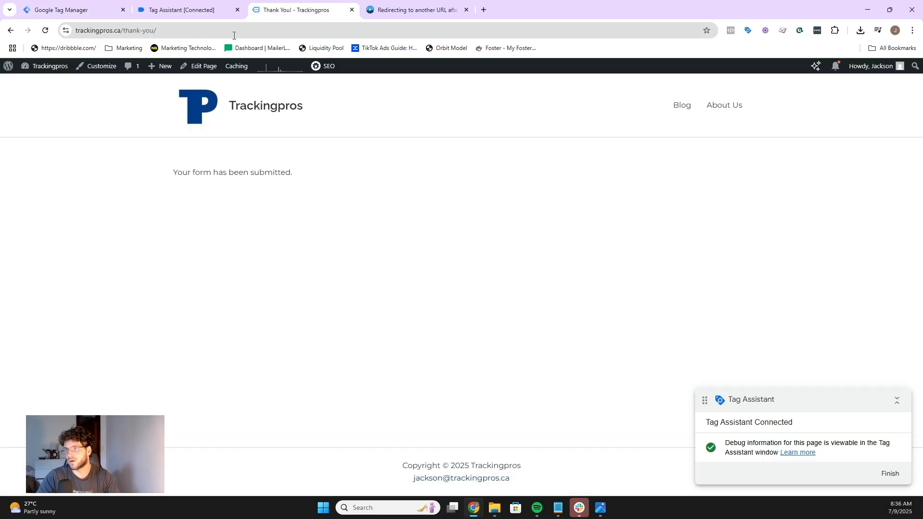
{"action": "left_click", "coordinate": [57, 6]}
{"action": "left_click", "coordinate": [267, 8]}
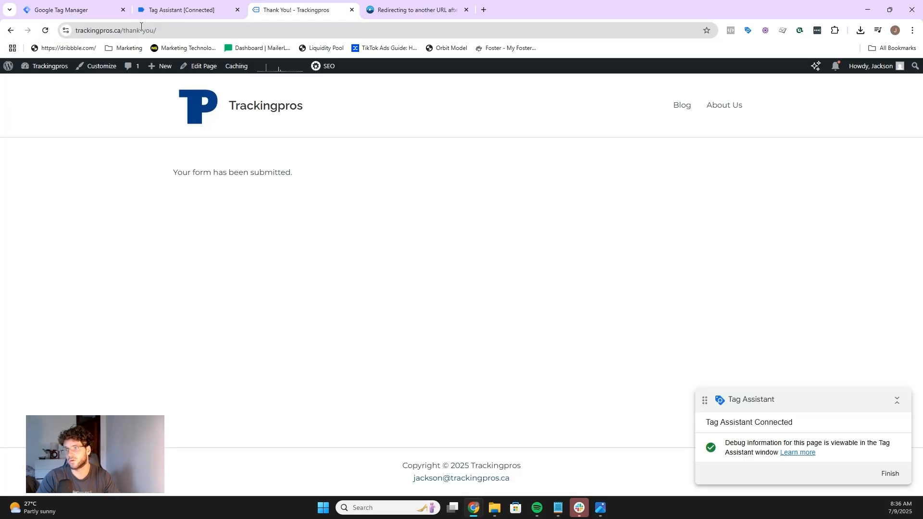
{"action": "left_click", "coordinate": [72, 9]}
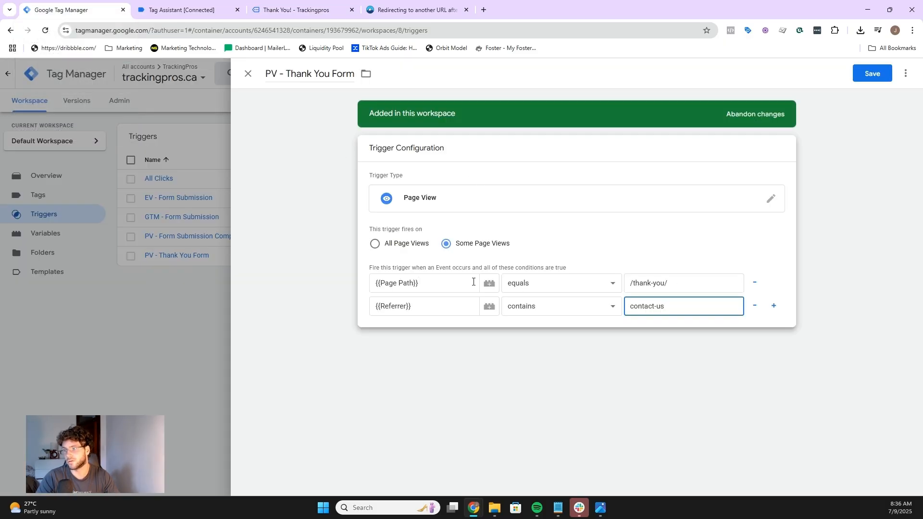
Step: Try appending ?id=4 to the page path condition value and browsing the available variables
{"action": "left_click", "coordinate": [673, 283]}
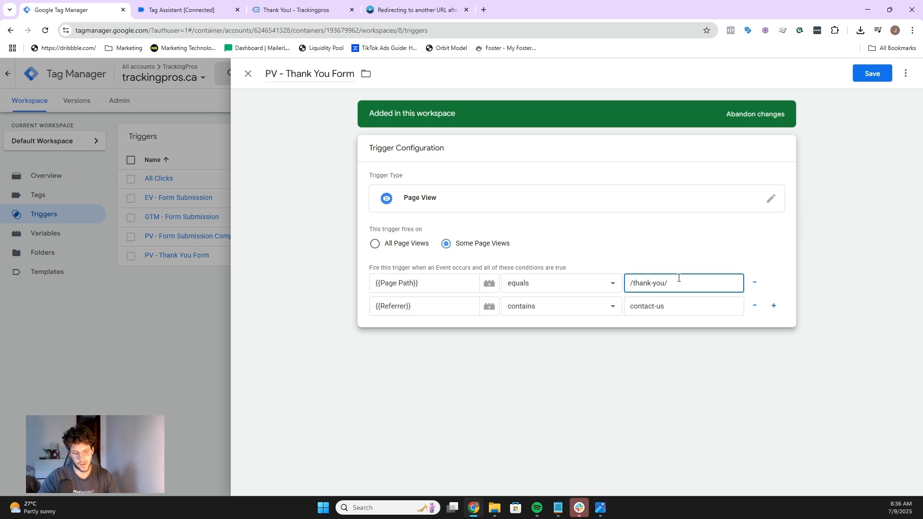
{"action": "type", "text": "?id"}
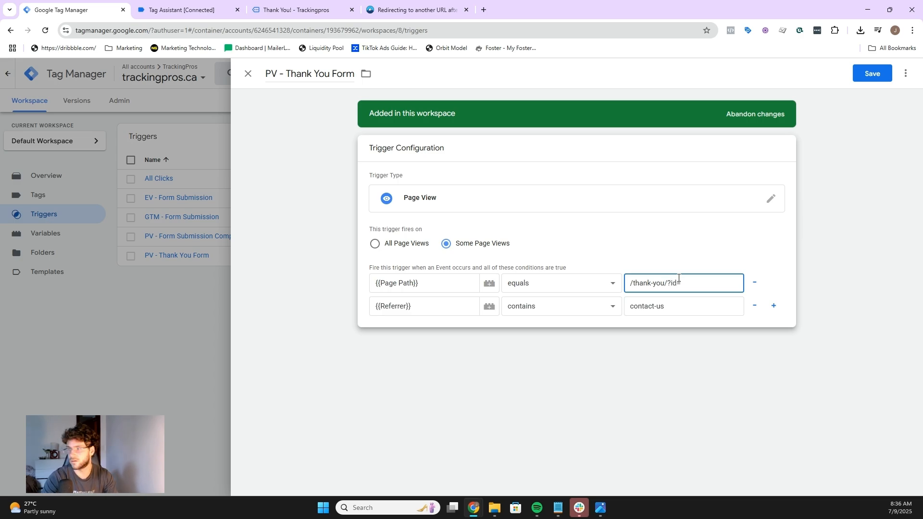
{"action": "type", "text": "=4"}
{"action": "left_click", "coordinate": [453, 283]}
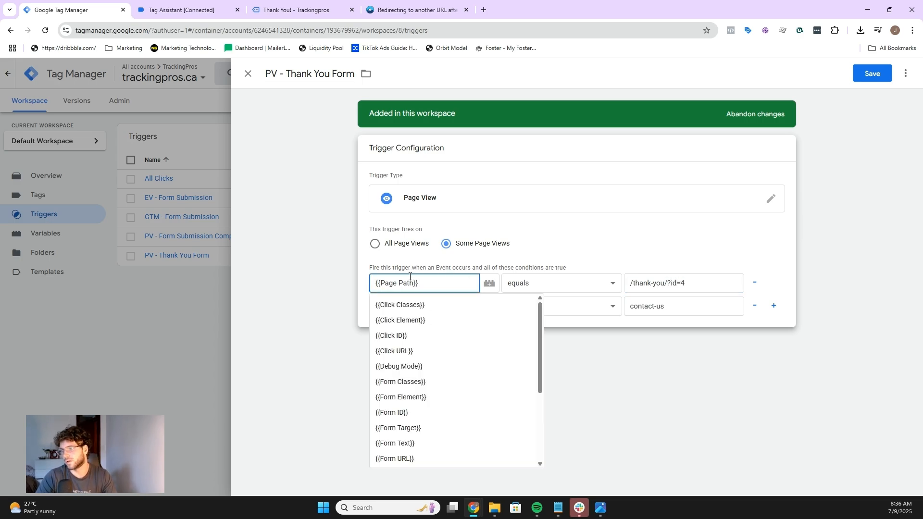
{"action": "scroll", "coordinate": [441, 422], "scroll_direction": "down", "scroll_amount": 1}
{"action": "scroll", "coordinate": [418, 438], "scroll_direction": "down", "scroll_amount": 1}
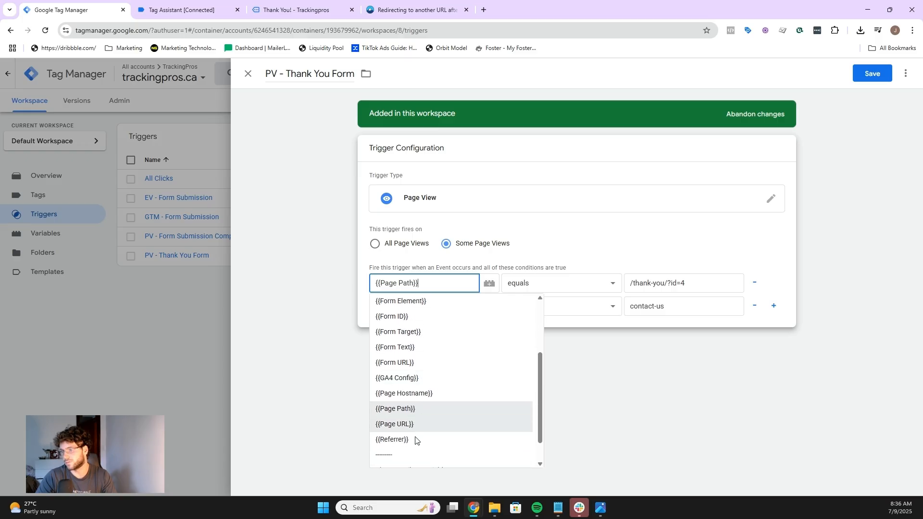
{"action": "left_click", "coordinate": [697, 281]}
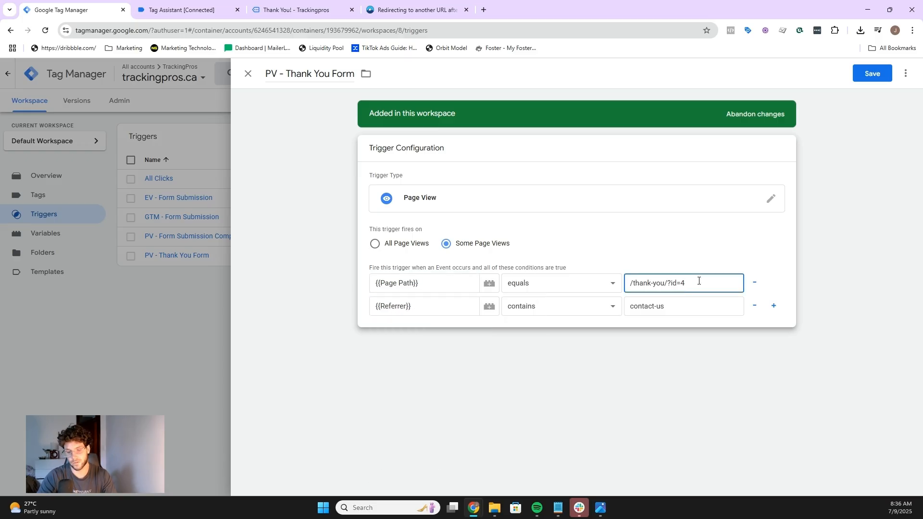
{"action": "key", "text": "BackSpace"}
{"action": "key", "text": "BackSpace"}
{"action": "key", "text": "BackSpace"}
{"action": "key", "text": "BackSpace"}
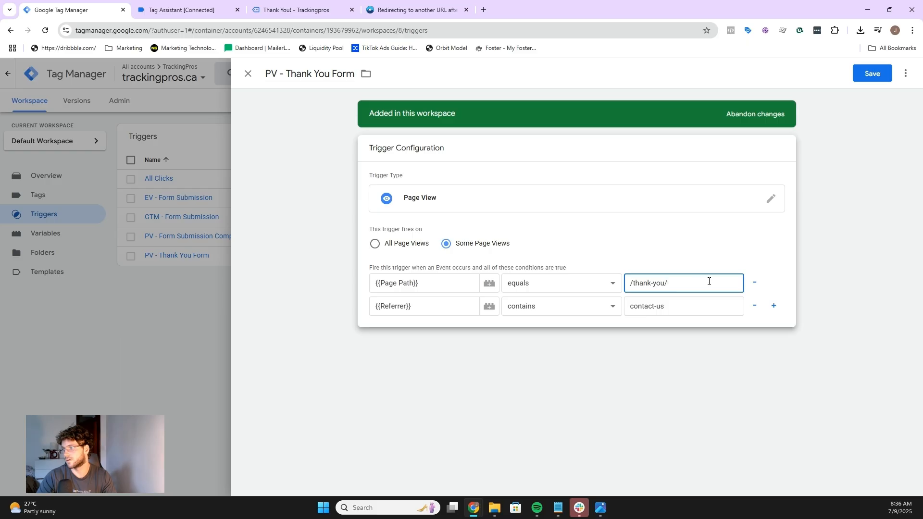
Step: Remove the Referrer contains contact-us condition and save the PV - Thank You Form trigger
{"action": "left_click", "coordinate": [754, 306]}
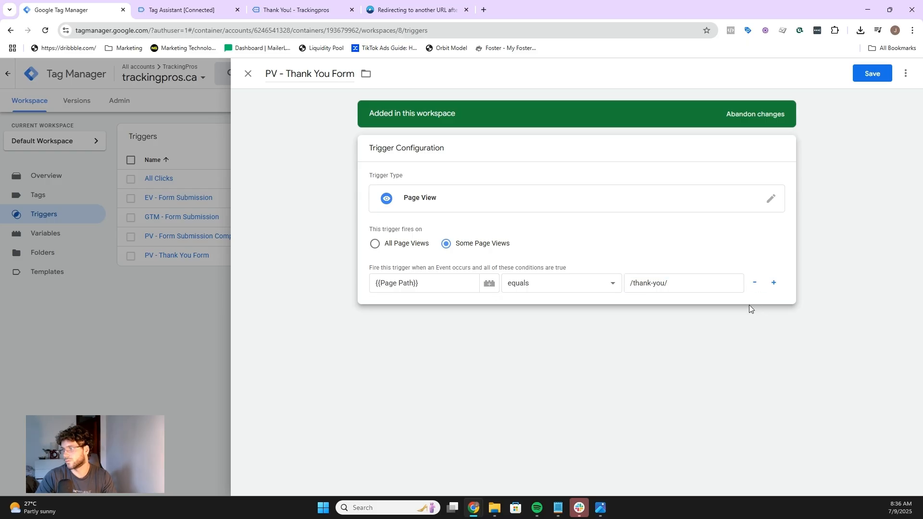
{"action": "left_click", "coordinate": [872, 73]}
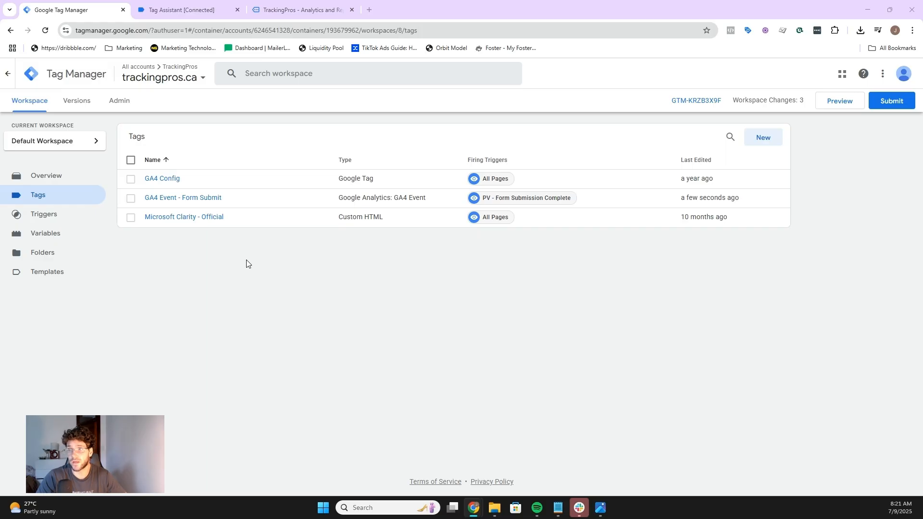
Step: Inspect the contact form's 'Thank you for your message' success message element in the developer tools
{"action": "left_click", "coordinate": [262, 10]}
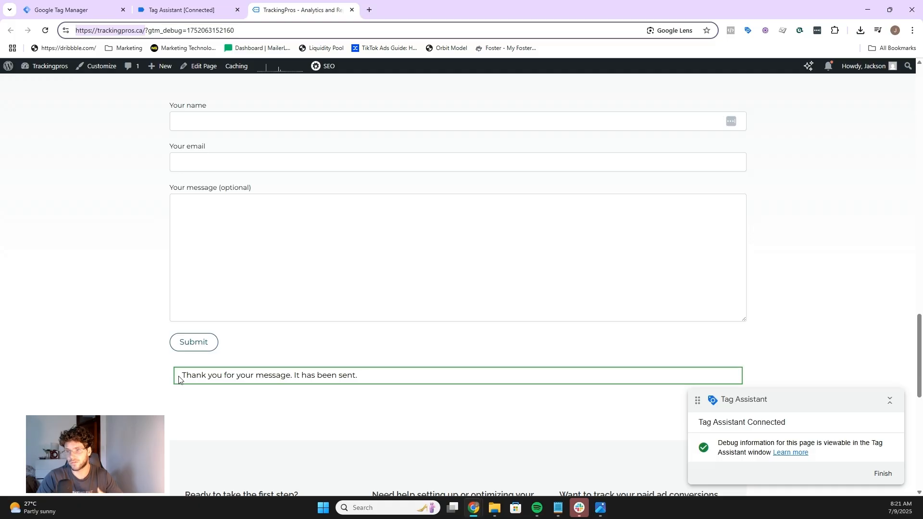
{"action": "left_click_drag", "start_coordinate": [362, 380], "coordinate": [165, 375]}
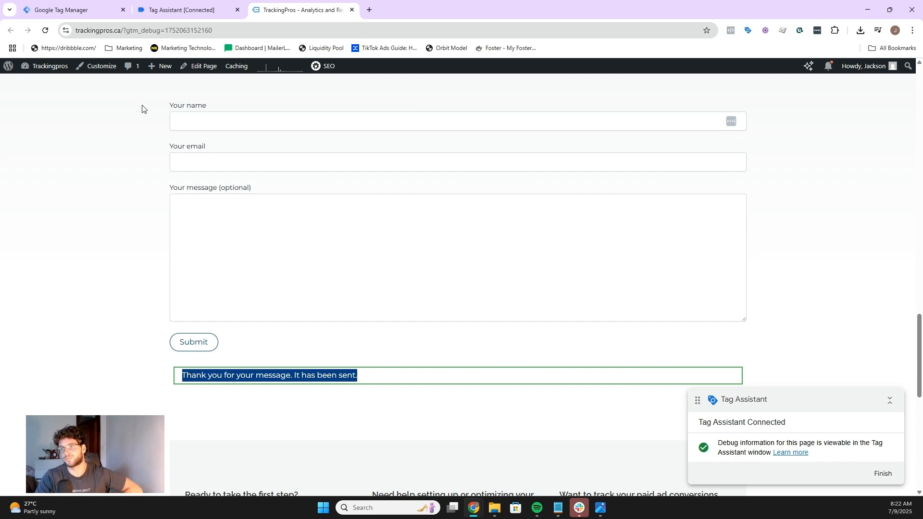
{"action": "left_click", "coordinate": [122, 267]}
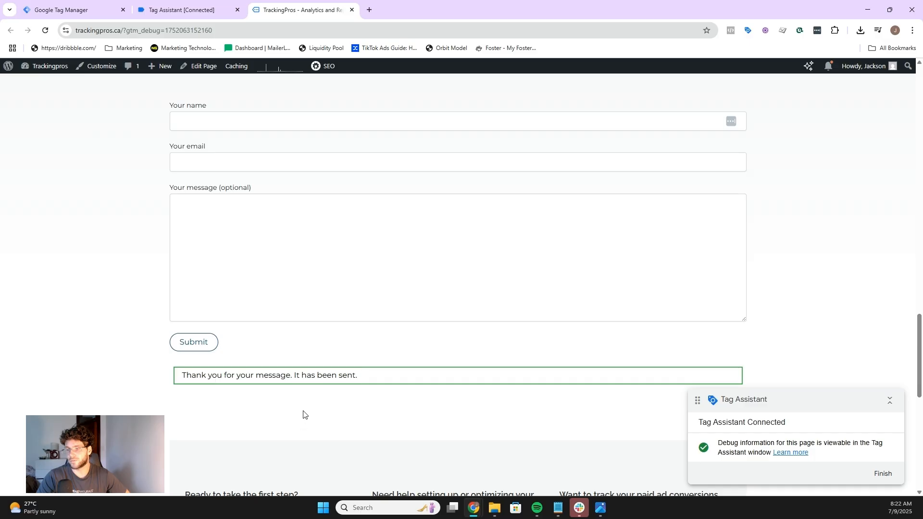
{"action": "triple_click", "coordinate": [221, 375]}
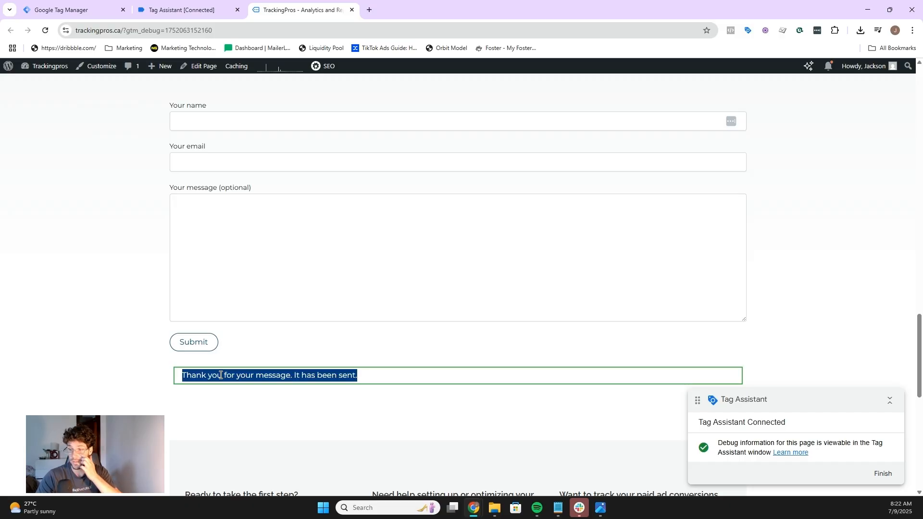
{"action": "right_click", "coordinate": [221, 375]}
{"action": "left_click", "coordinate": [236, 364]}
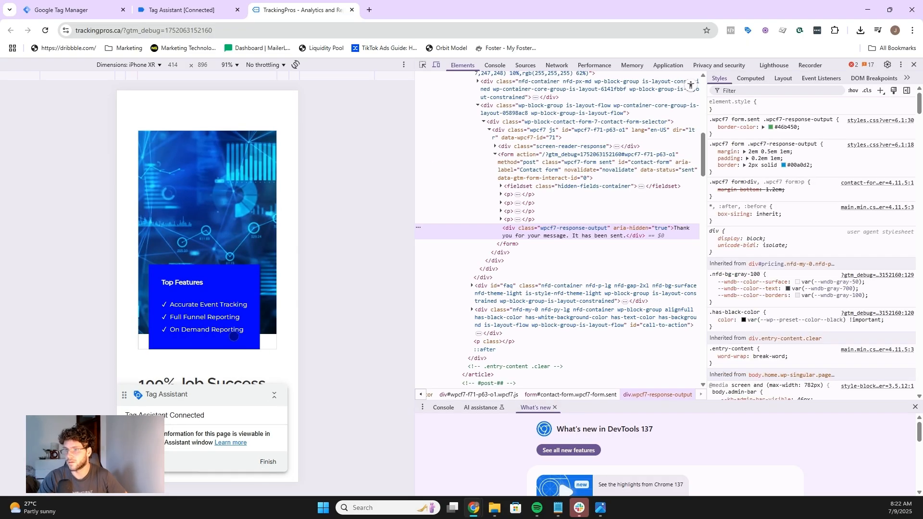
{"action": "scroll", "coordinate": [262, 290], "scroll_direction": "down", "scroll_amount": 5}
{"action": "scroll", "coordinate": [258, 284], "scroll_direction": "up", "scroll_amount": 5}
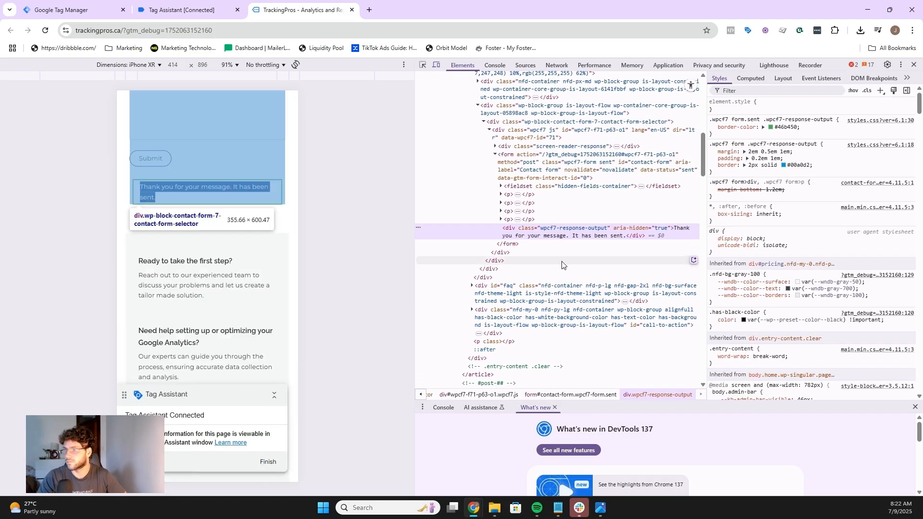
{"action": "left_click", "coordinate": [423, 65]}
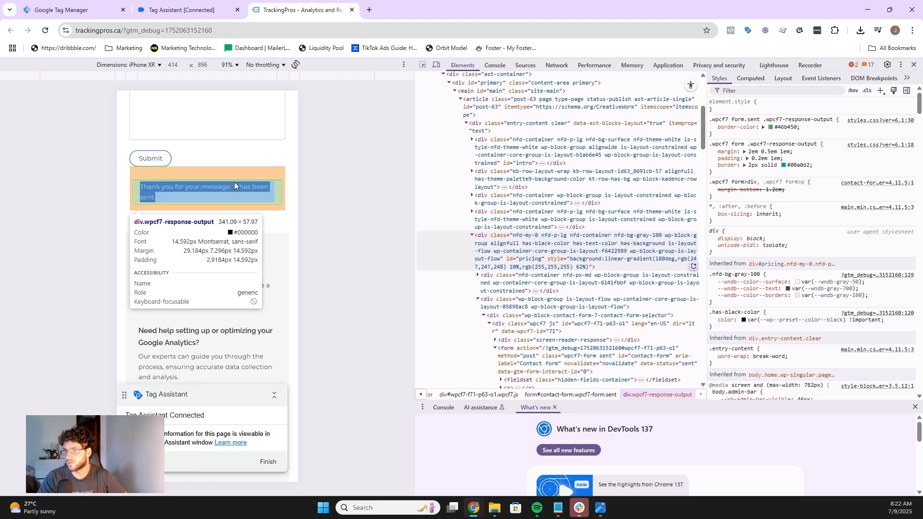
{"action": "left_click", "coordinate": [235, 190]}
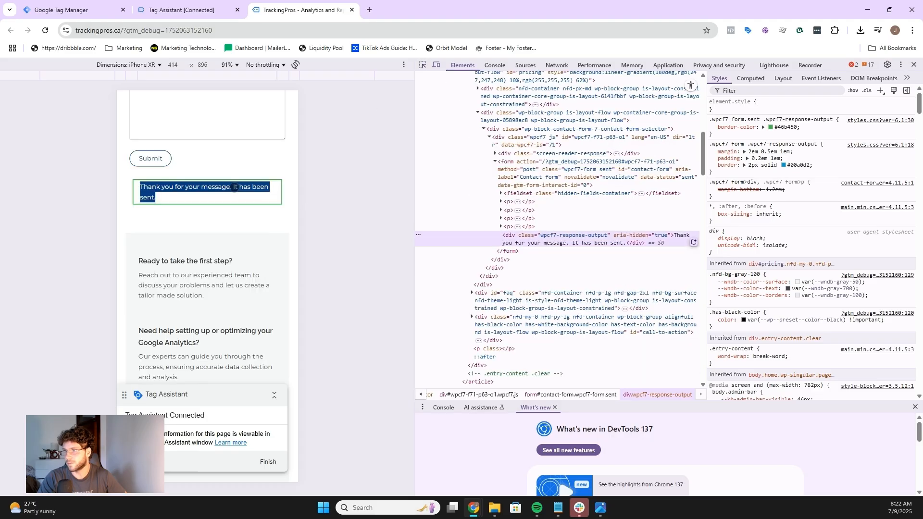
Step: Copy the CSS selector of the wpcf7-response-output success message element
{"action": "right_click", "coordinate": [524, 241]}
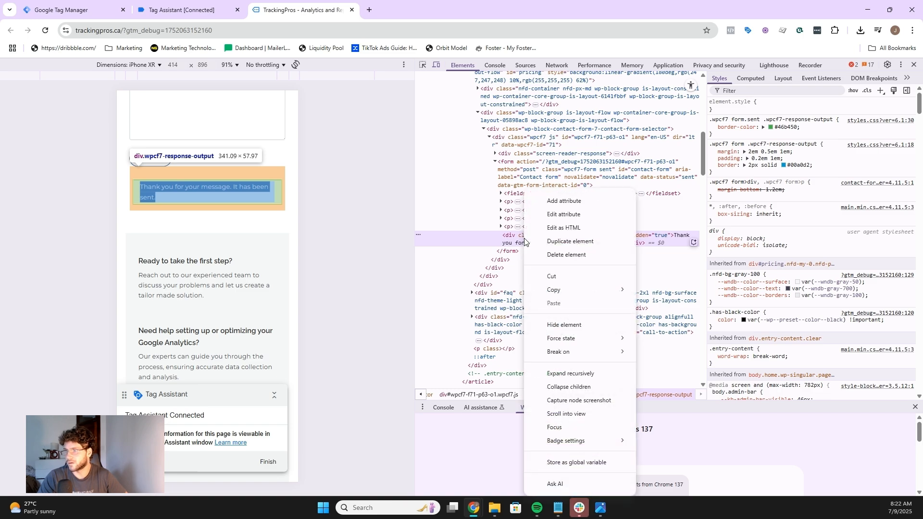
{"action": "left_click", "coordinate": [504, 240]}
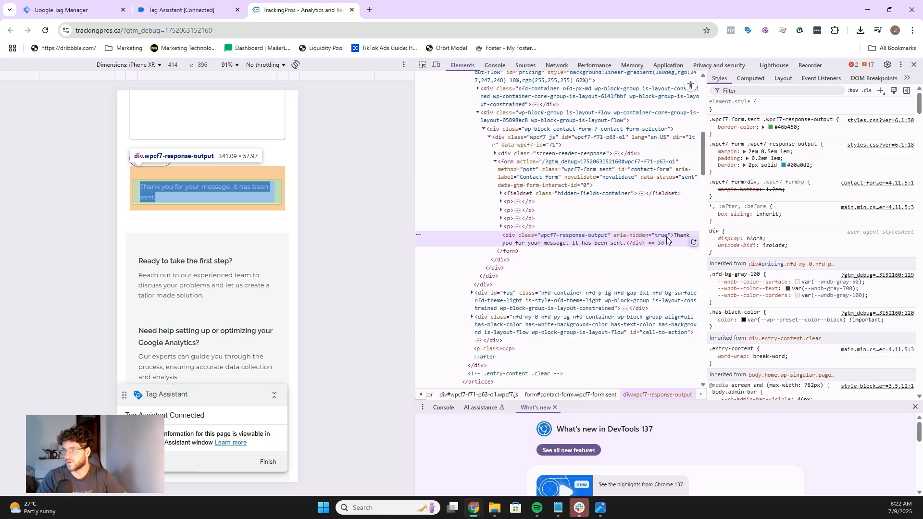
{"action": "double_click", "coordinate": [629, 235]}
{"action": "left_click", "coordinate": [637, 235]}
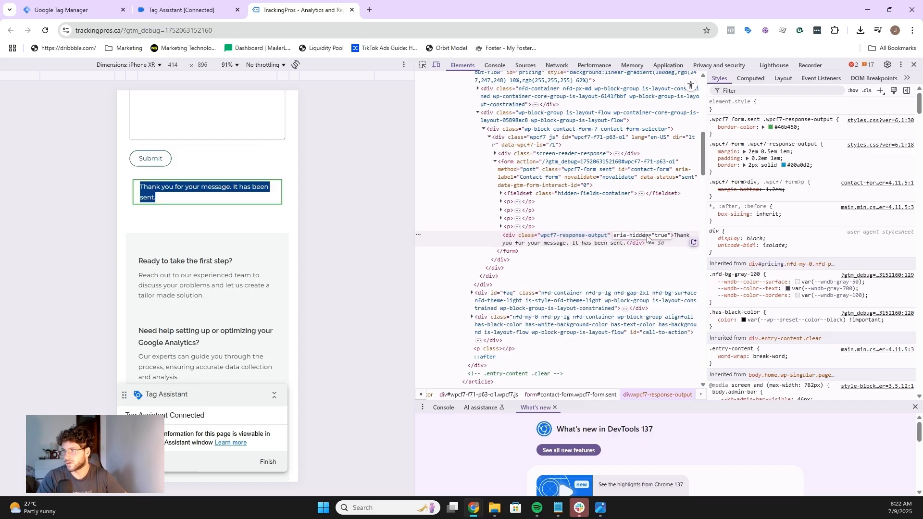
{"action": "left_click_drag", "start_coordinate": [649, 236], "coordinate": [613, 236]}
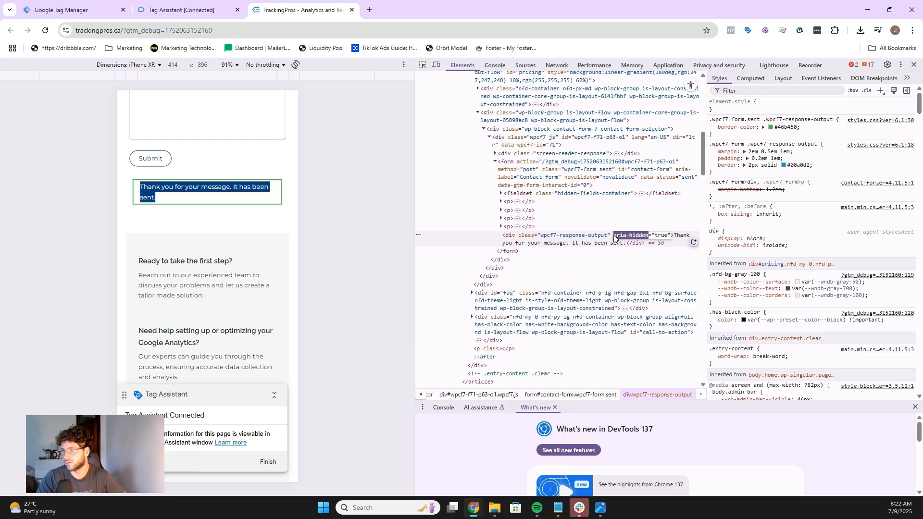
{"action": "left_click", "coordinate": [498, 245]}
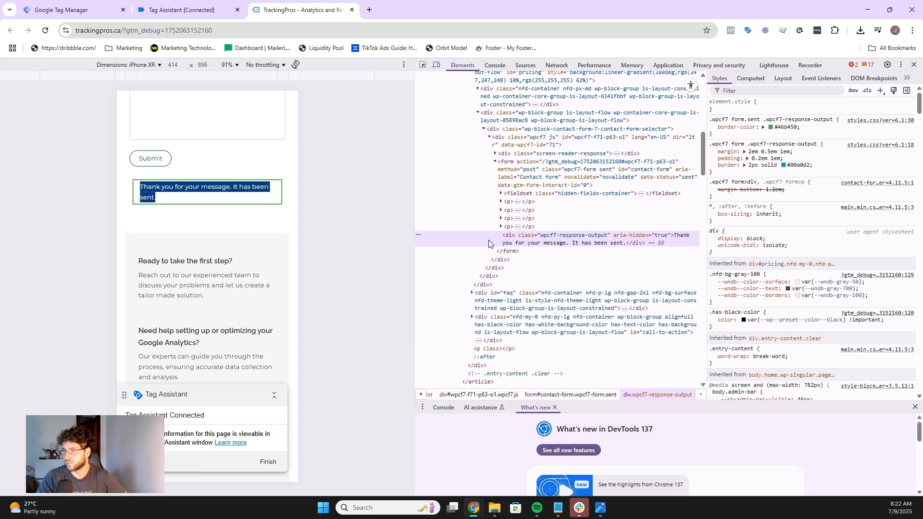
{"action": "right_click", "coordinate": [509, 242]}
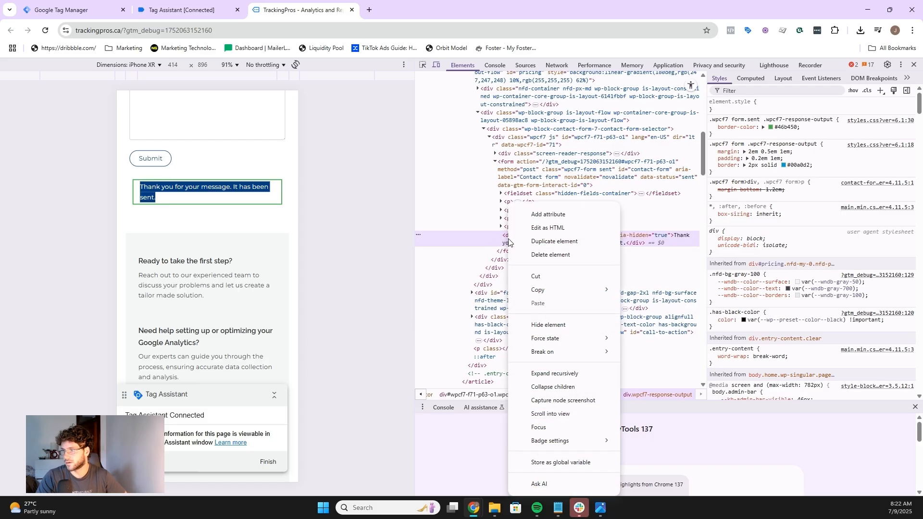
{"action": "mouse_move", "coordinate": [570, 289]}
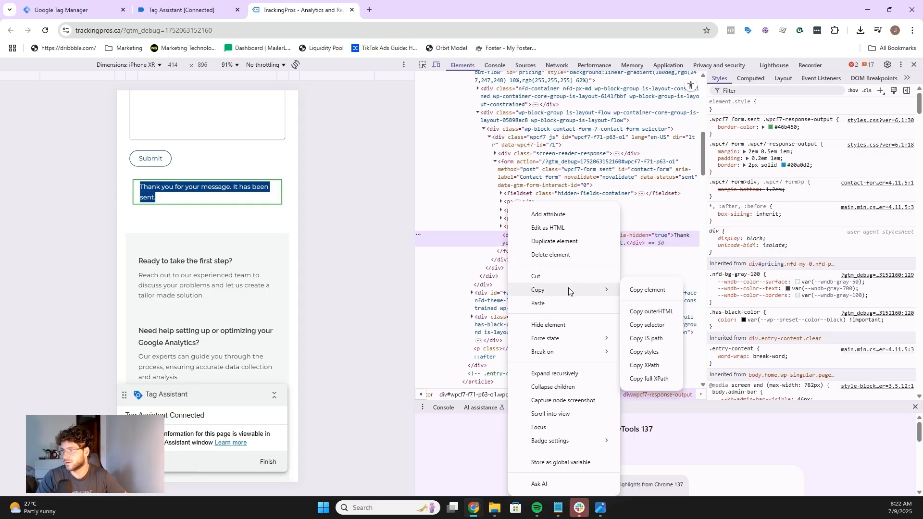
{"action": "left_click", "coordinate": [636, 326]}
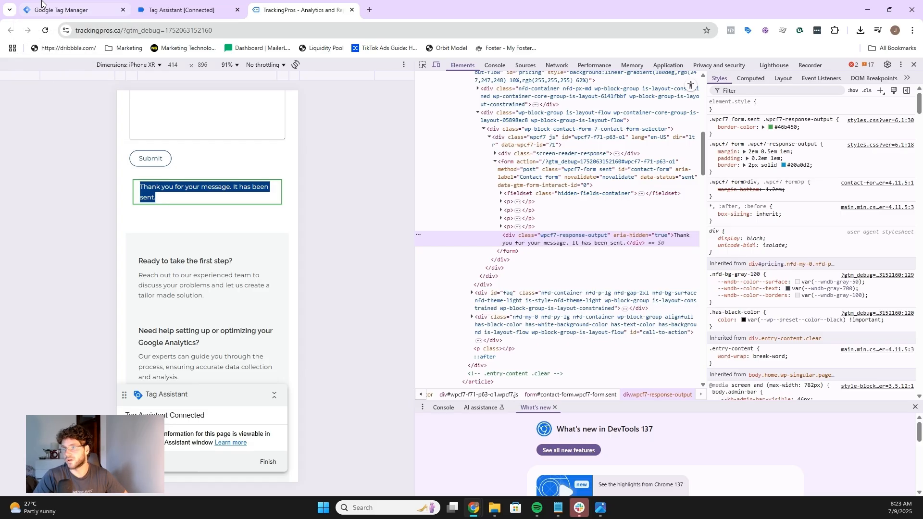
Step: Return to Tag Manager and open the Triggers list
{"action": "left_click", "coordinate": [82, 10]}
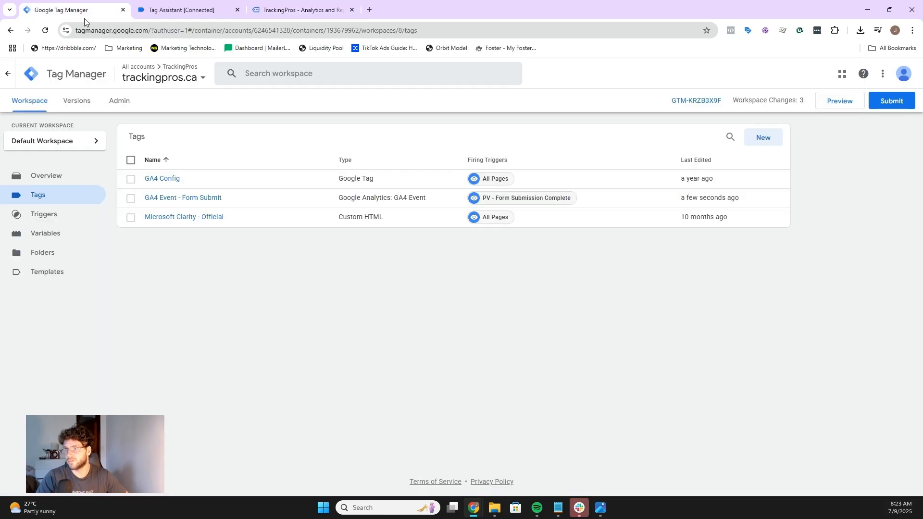
{"action": "left_click", "coordinate": [58, 217]}
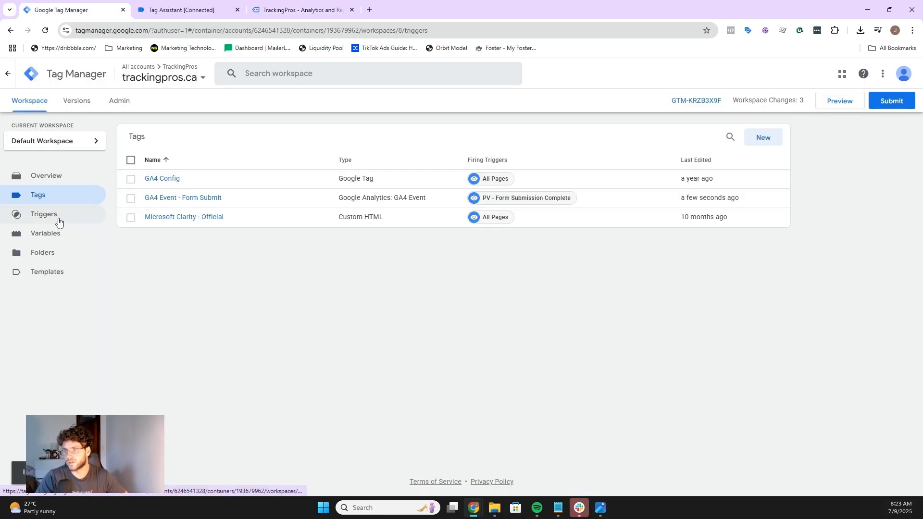
Step: Create a new Element Visibility trigger using a CSS Selector with the element selector #contact-form > div
{"action": "left_click", "coordinate": [769, 138]}
{"action": "left_click", "coordinate": [495, 131]}
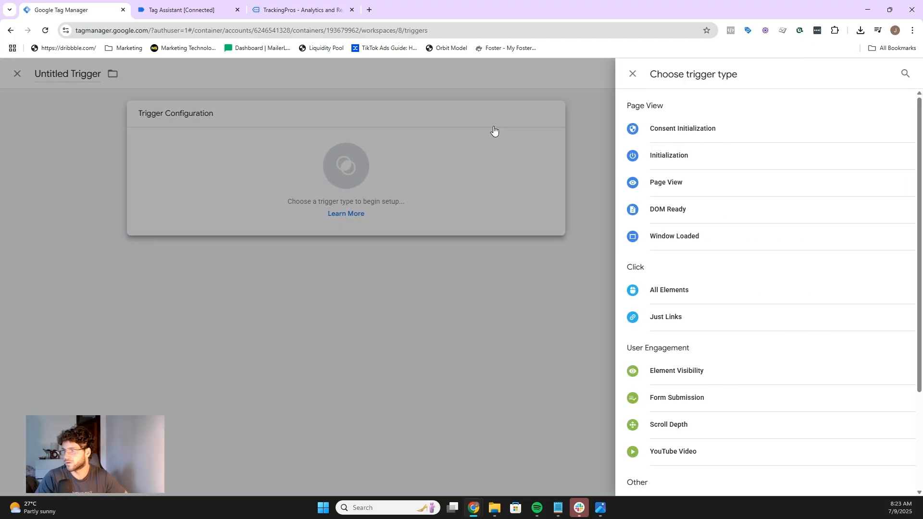
{"action": "left_click", "coordinate": [673, 371]}
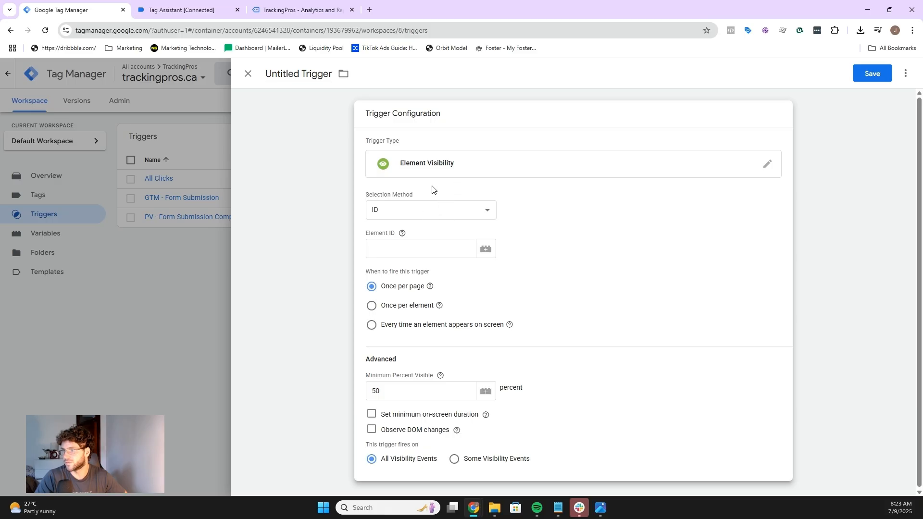
{"action": "left_click", "coordinate": [420, 209]}
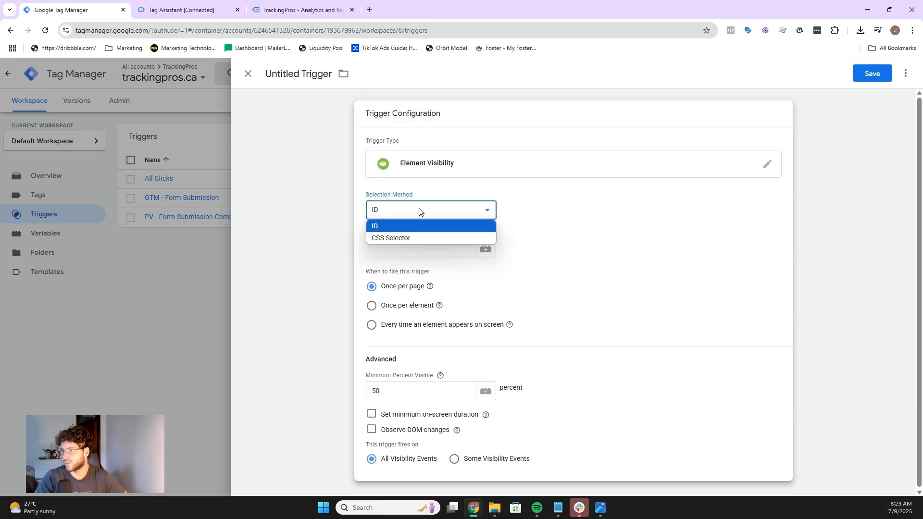
{"action": "left_click", "coordinate": [394, 237]}
{"action": "left_click", "coordinate": [389, 248]}
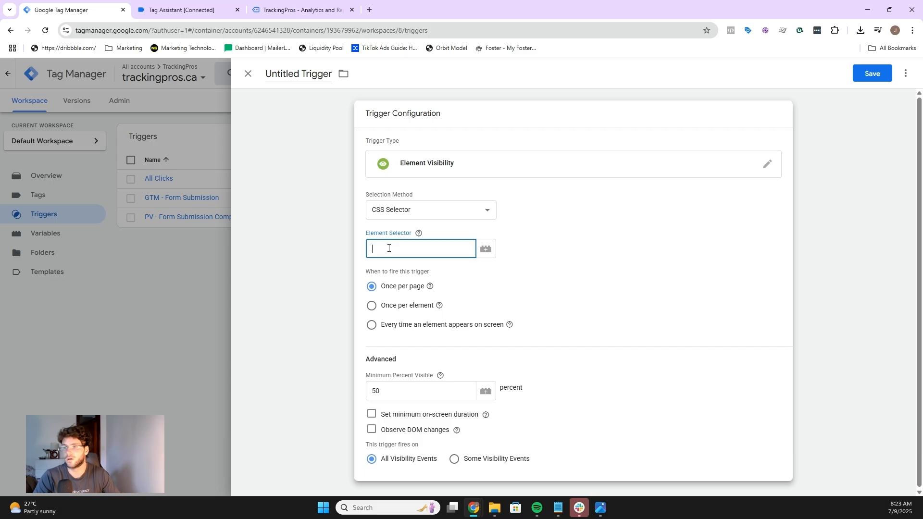
{"action": "key", "text": "ctrl+v"}
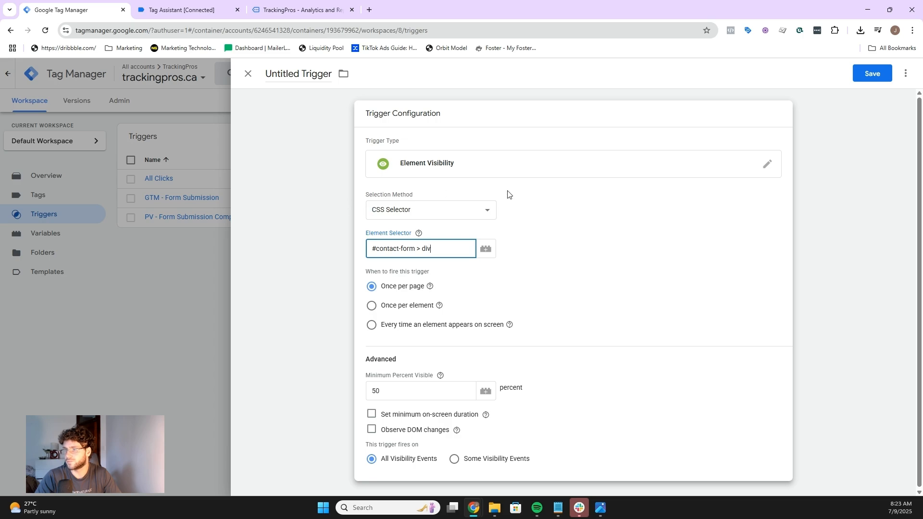
Step: Set the trigger's minimum percent visible to 20 and enable Observe DOM changes
{"action": "left_click", "coordinate": [405, 395]}
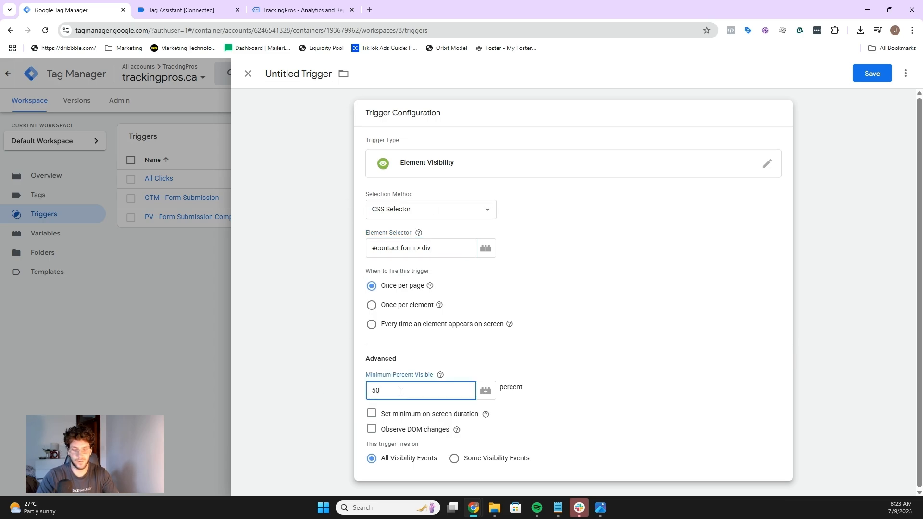
{"action": "key", "text": "BackSpace"}
{"action": "type", "text": "20"}
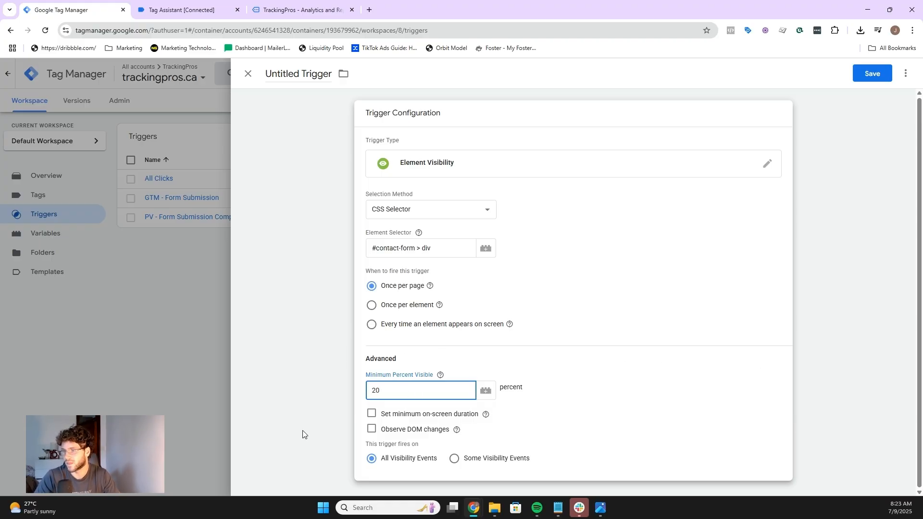
{"action": "left_click", "coordinate": [372, 429]}
{"action": "scroll", "coordinate": [469, 286], "scroll_direction": "down", "scroll_amount": 1}
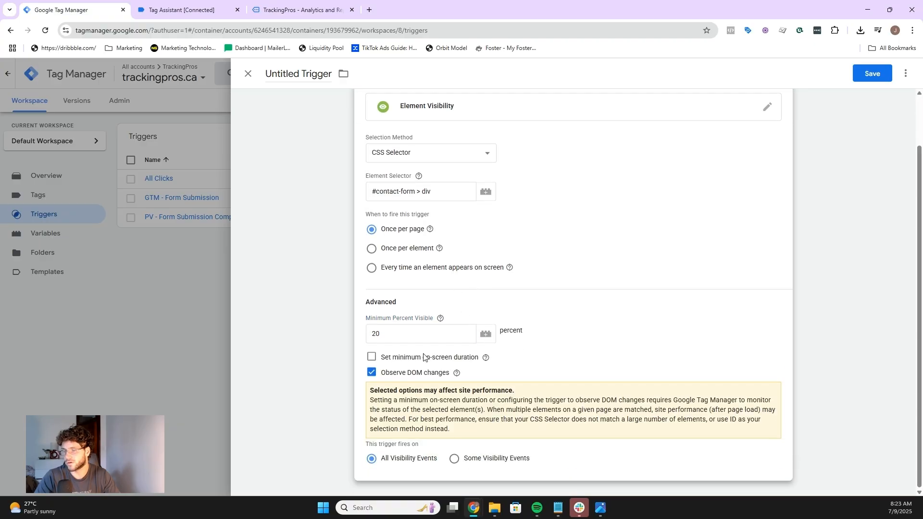
{"action": "mouse_move", "coordinate": [490, 354]}
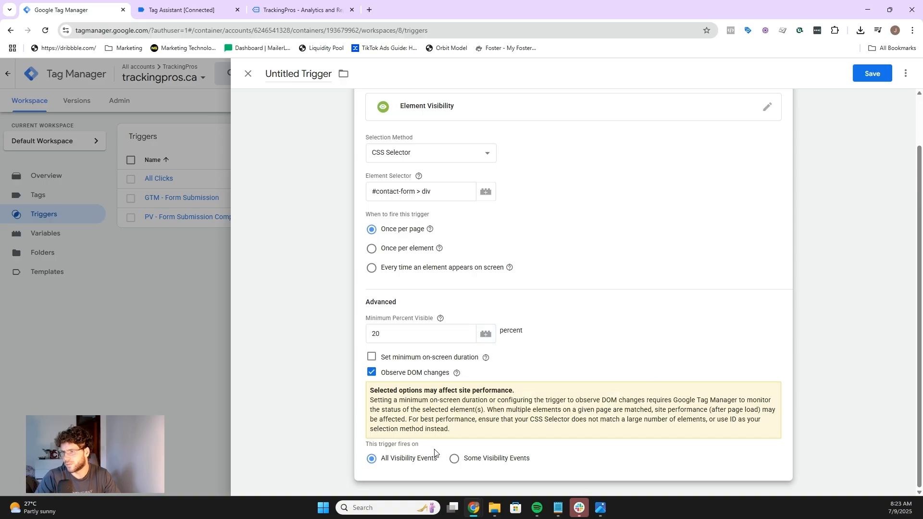
{"action": "left_click", "coordinate": [455, 459]}
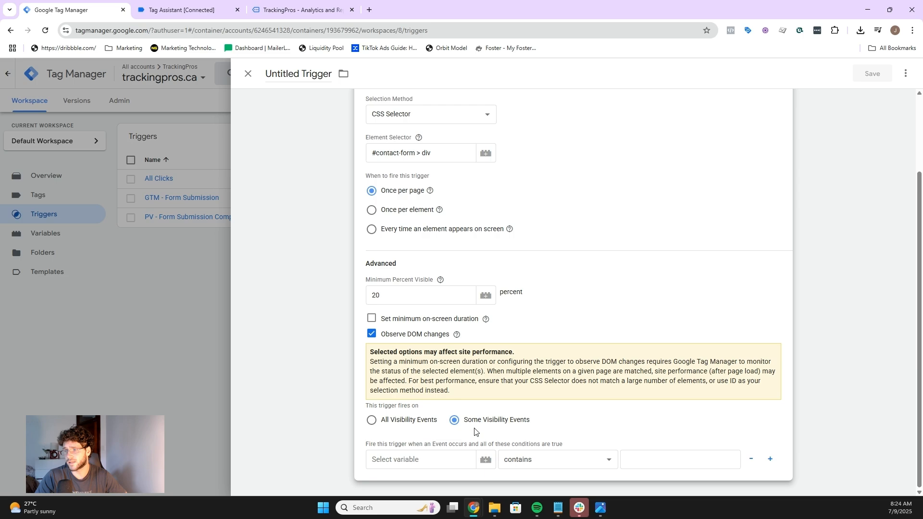
{"action": "left_click", "coordinate": [448, 456]}
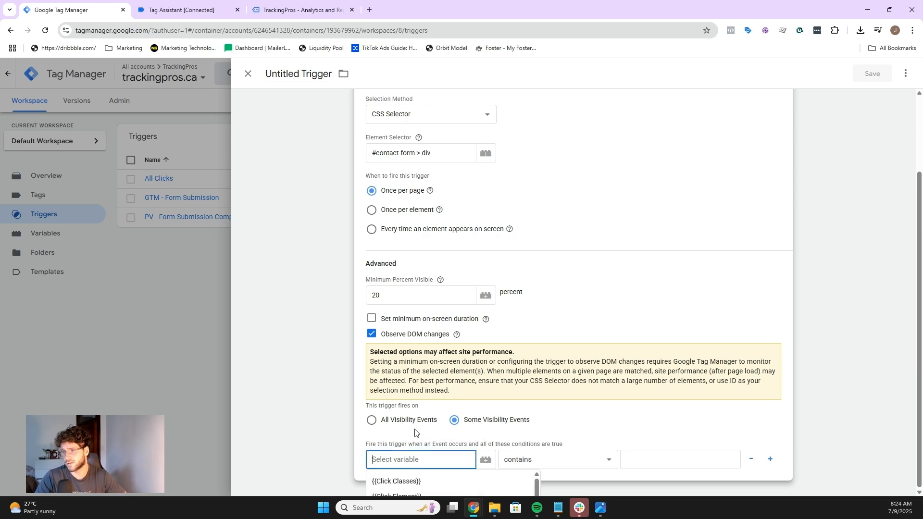
{"action": "left_click", "coordinate": [458, 423]}
{"action": "left_click", "coordinate": [462, 456]}
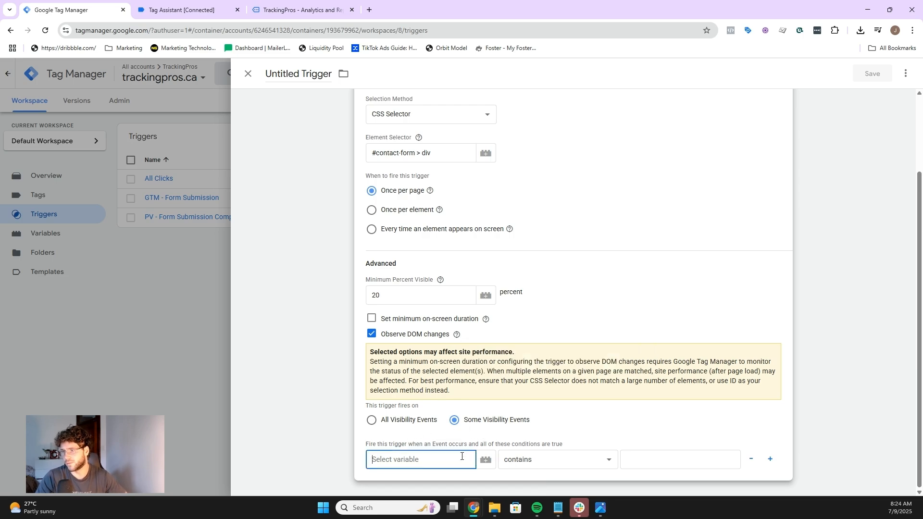
{"action": "type", "text": "page"}
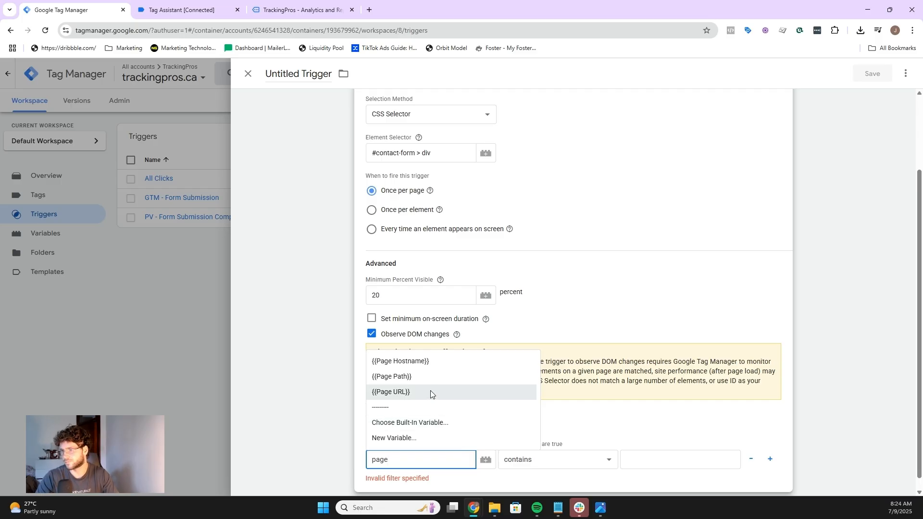
{"action": "left_click", "coordinate": [431, 392]}
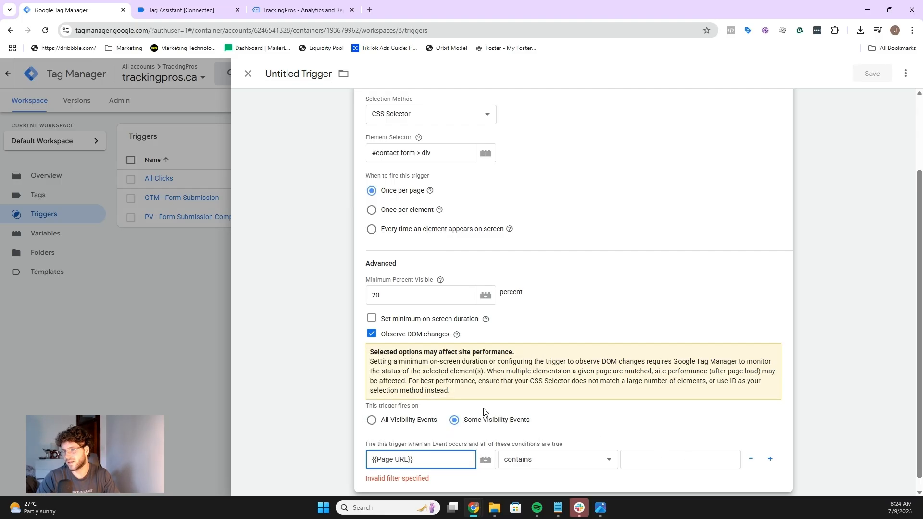
{"action": "left_click", "coordinate": [371, 423]}
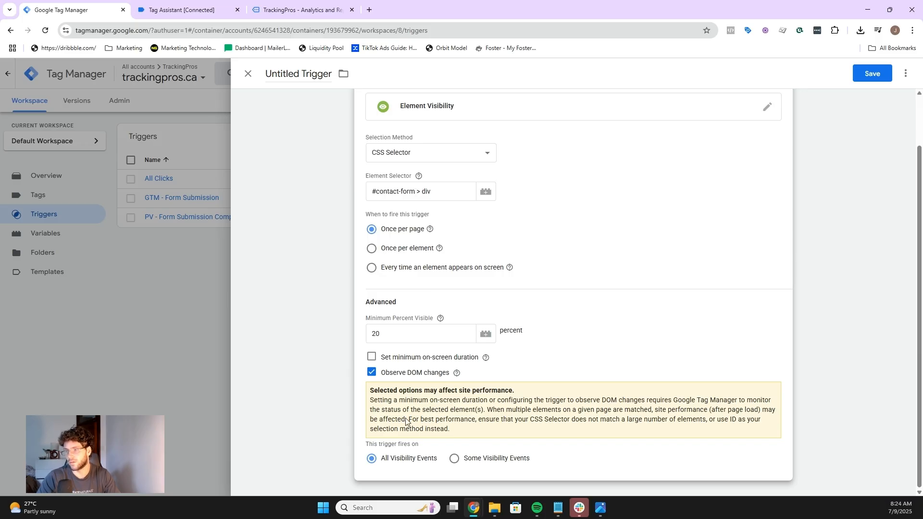
{"action": "left_click", "coordinate": [455, 459]}
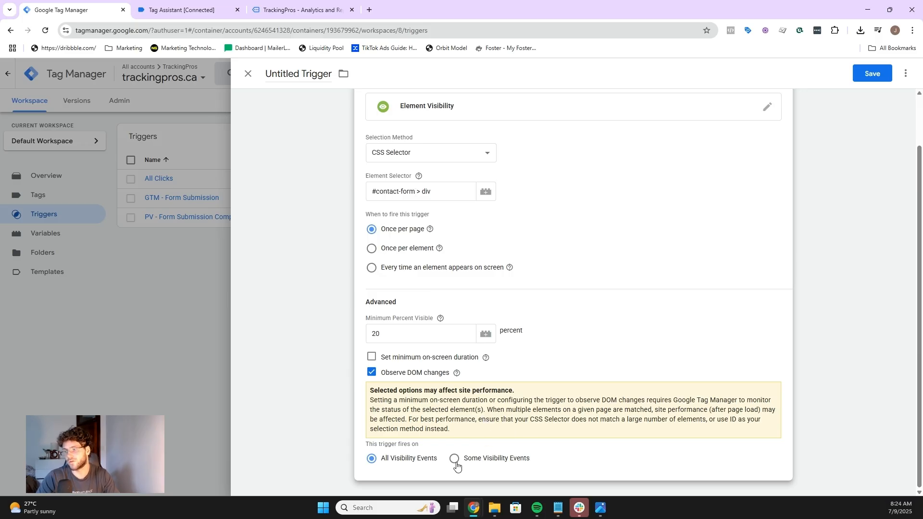
{"action": "scroll", "coordinate": [452, 365], "scroll_direction": "down", "scroll_amount": 1}
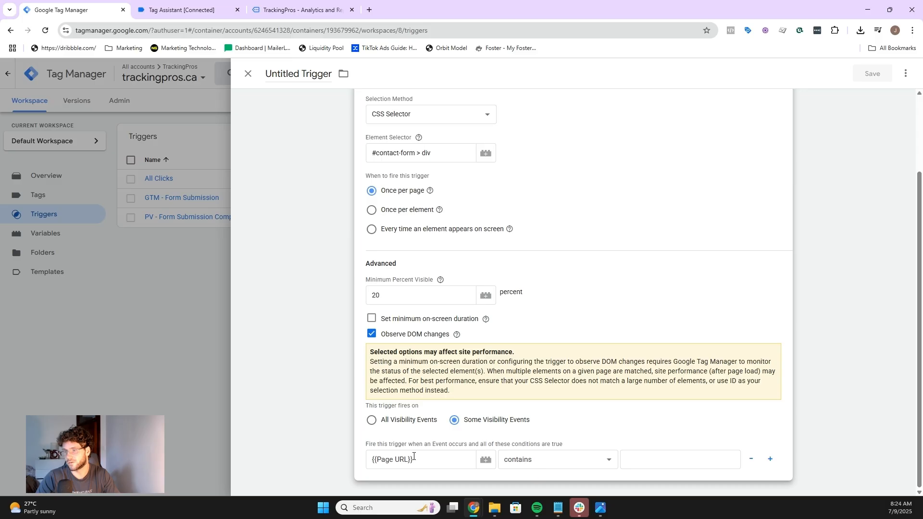
{"action": "left_click", "coordinate": [371, 422]}
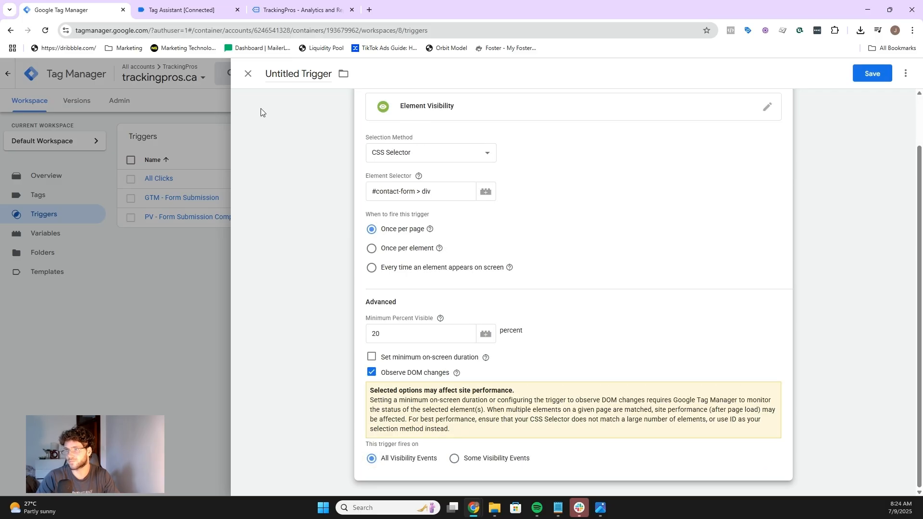
Step: Name the trigger EV - Form Submission and save it
{"action": "left_click", "coordinate": [298, 75]}
{"action": "type", "text": "E"}
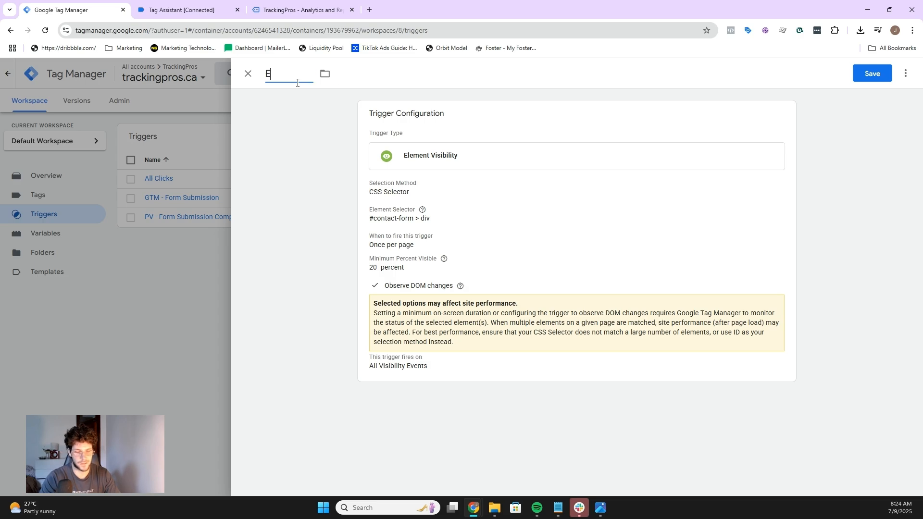
{"action": "type", "text": "V - Form"}
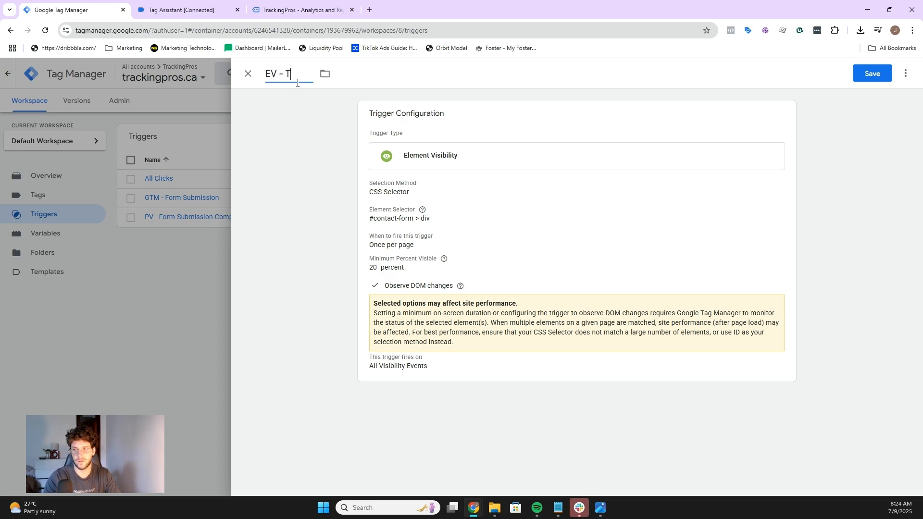
{"action": "type", "text": " Submission"}
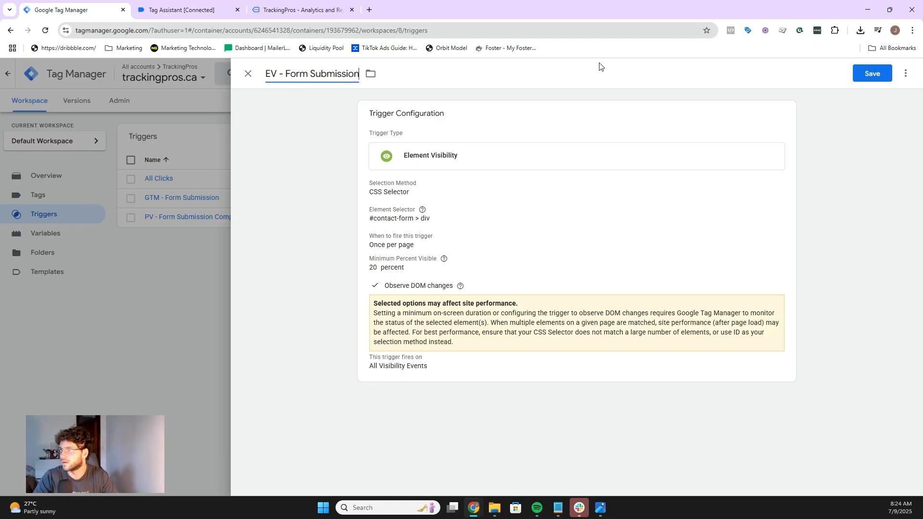
{"action": "left_click", "coordinate": [863, 73]}
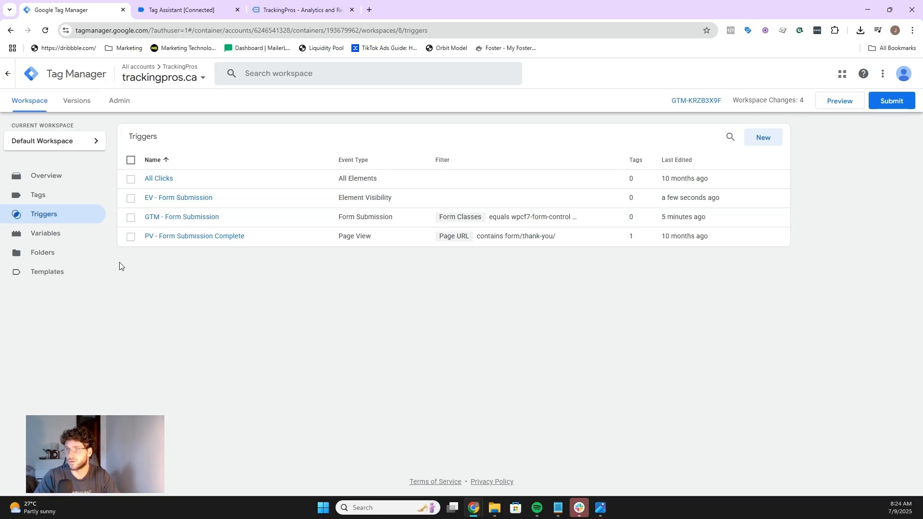
Step: Switch to the website tab and examine the contact form's success message element
{"action": "left_click", "coordinate": [316, 4]}
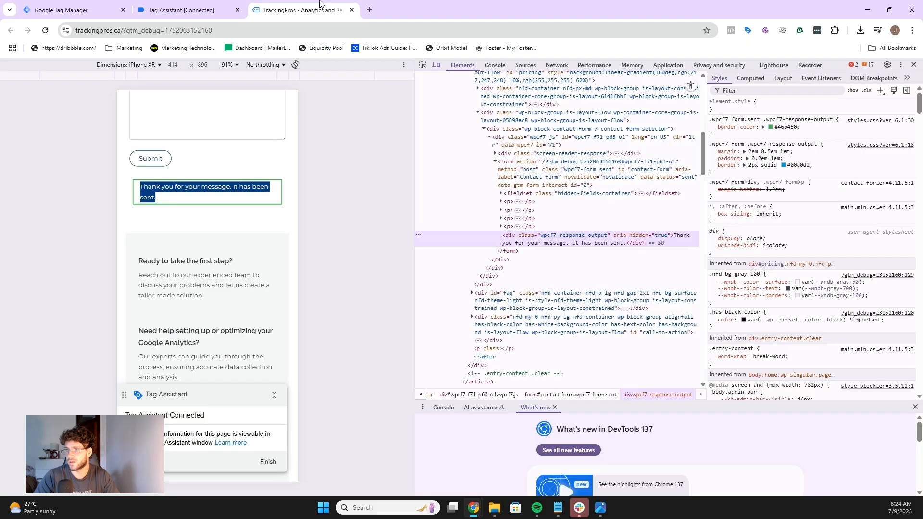
{"action": "left_click", "coordinate": [176, 203]}
{"action": "left_click", "coordinate": [145, 200]}
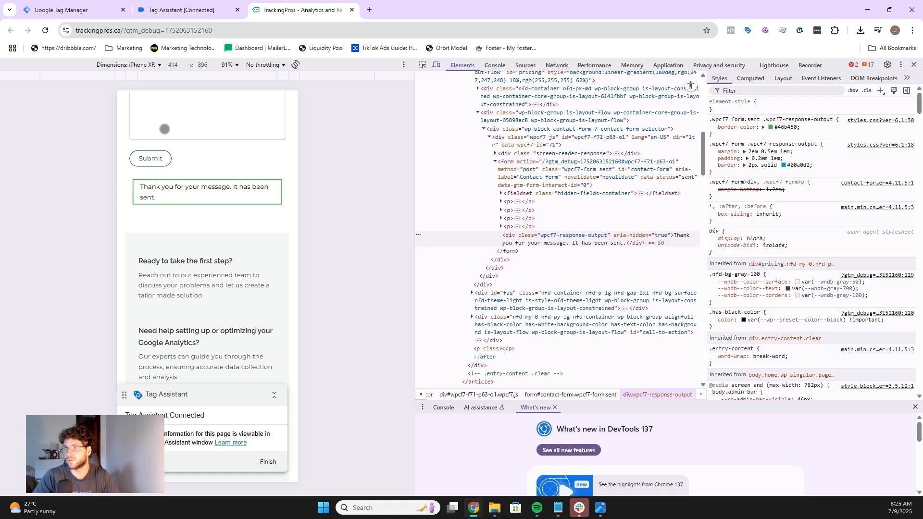
Step: Switch to the ChatGPT conversation and review the prompt requesting a Contact Form 7 formSubmission dataLayer push script
{"action": "mouse_move", "coordinate": [169, 14]}
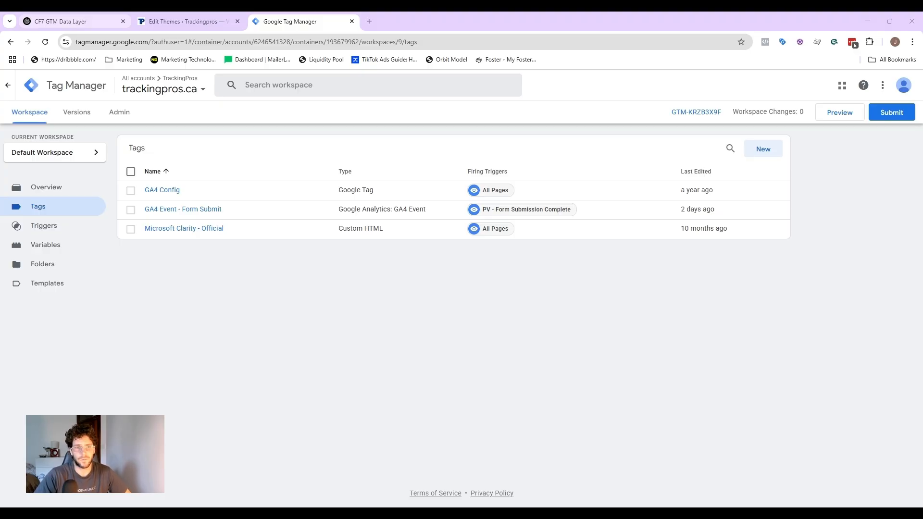
{"action": "left_click", "coordinate": [71, 22]}
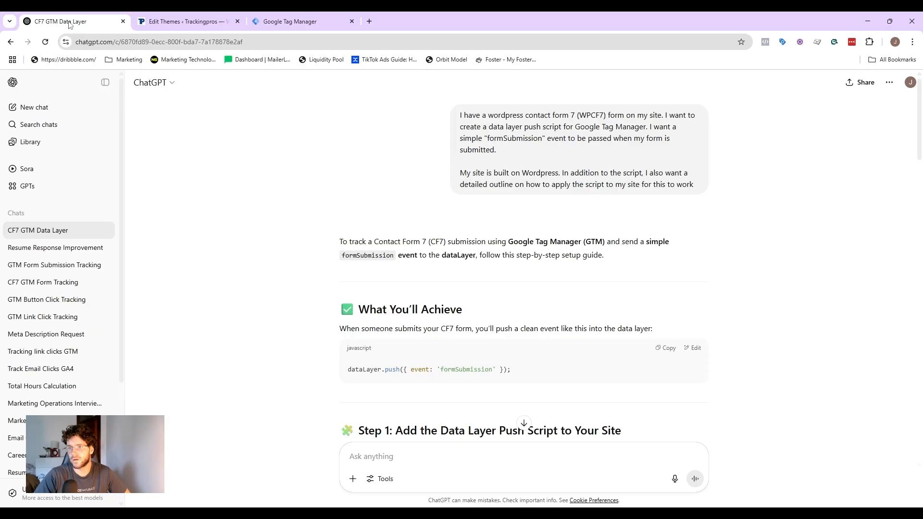
{"action": "left_click", "coordinate": [106, 83]}
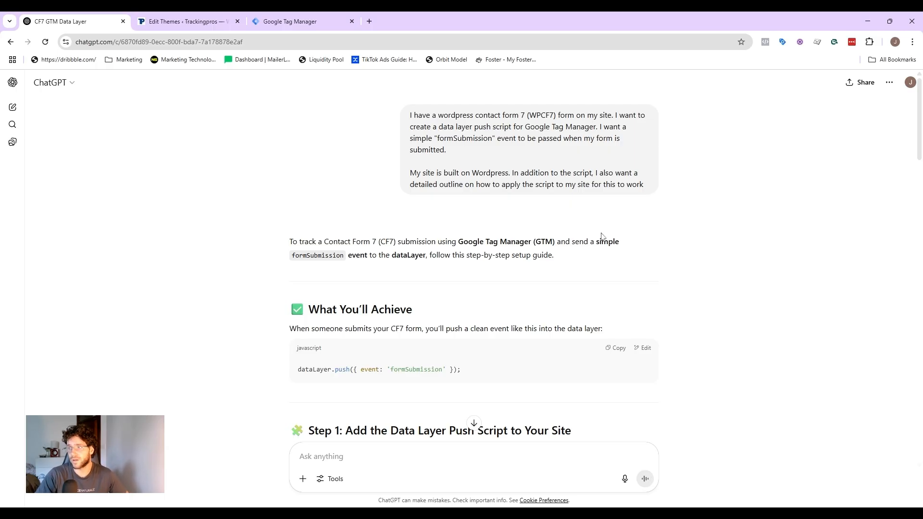
{"action": "left_click_drag", "start_coordinate": [572, 127], "coordinate": [525, 126]}
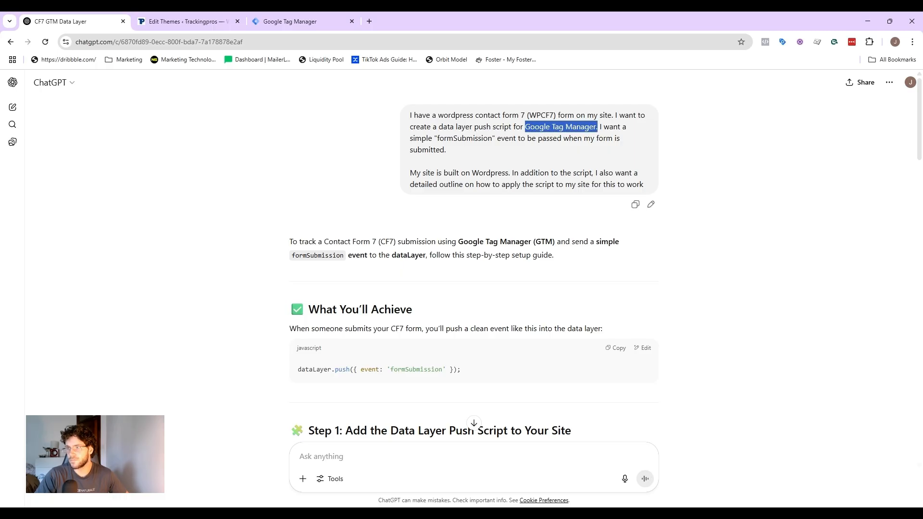
{"action": "left_click", "coordinate": [525, 127]}
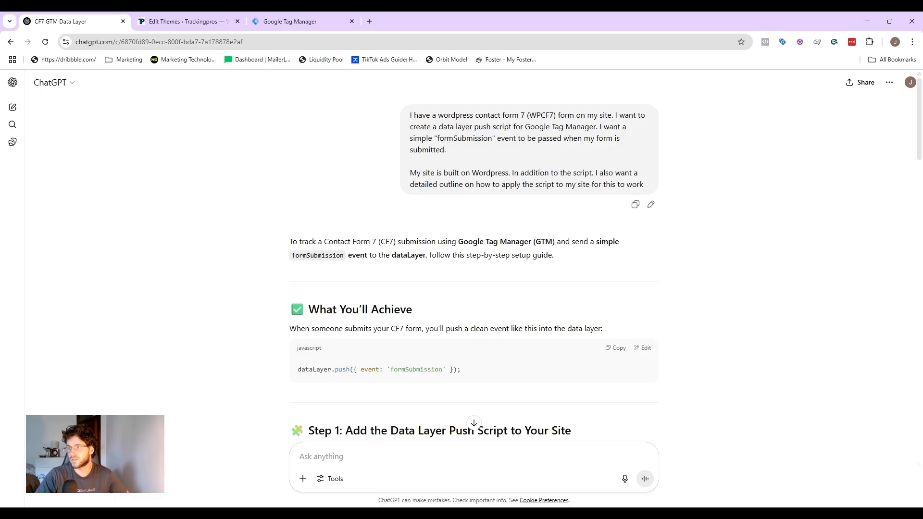
{"action": "left_click_drag", "start_coordinate": [599, 127], "coordinate": [492, 147]}
{"action": "left_click", "coordinate": [492, 139]}
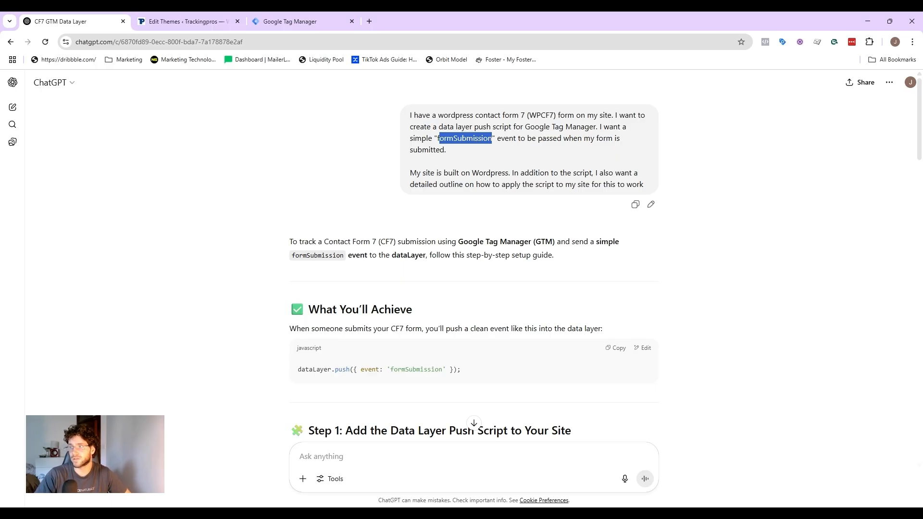
{"action": "left_click_drag", "start_coordinate": [538, 138], "coordinate": [632, 151]}
{"action": "left_click", "coordinate": [469, 150]}
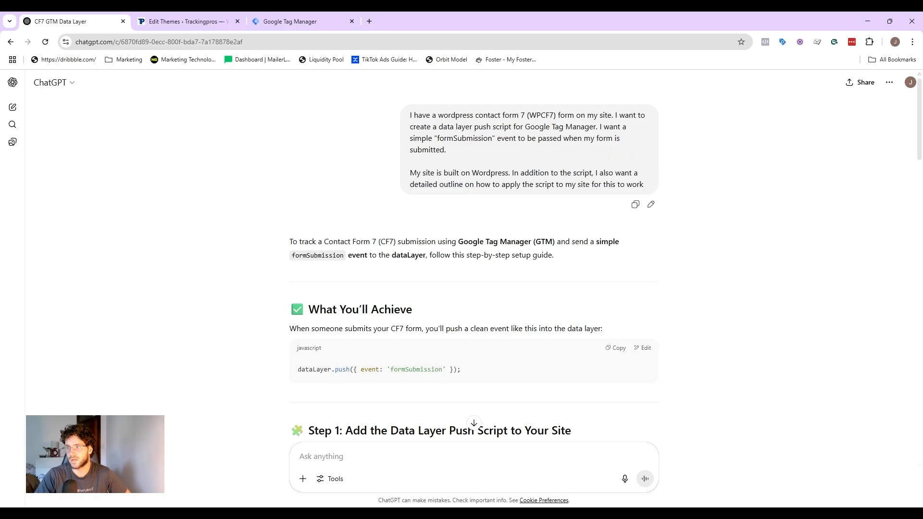
{"action": "left_click_drag", "start_coordinate": [436, 116], "coordinate": [554, 116]}
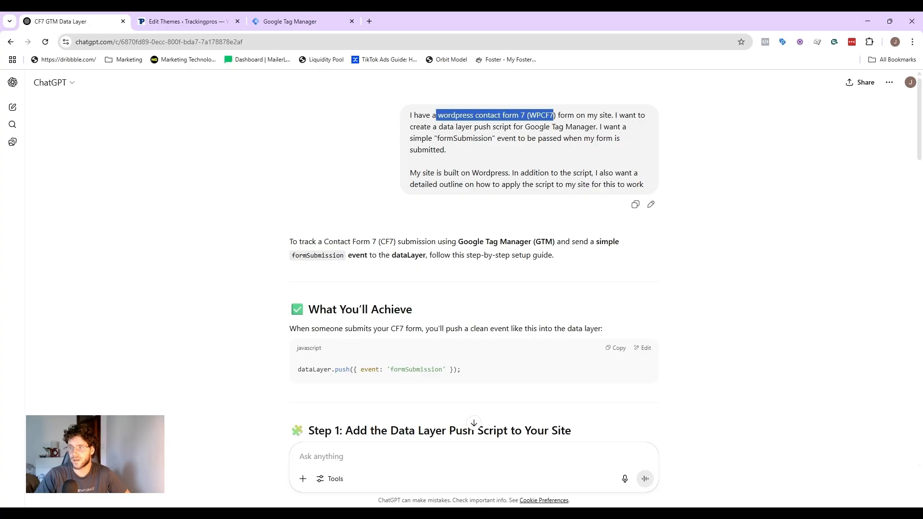
{"action": "left_click", "coordinate": [553, 116]}
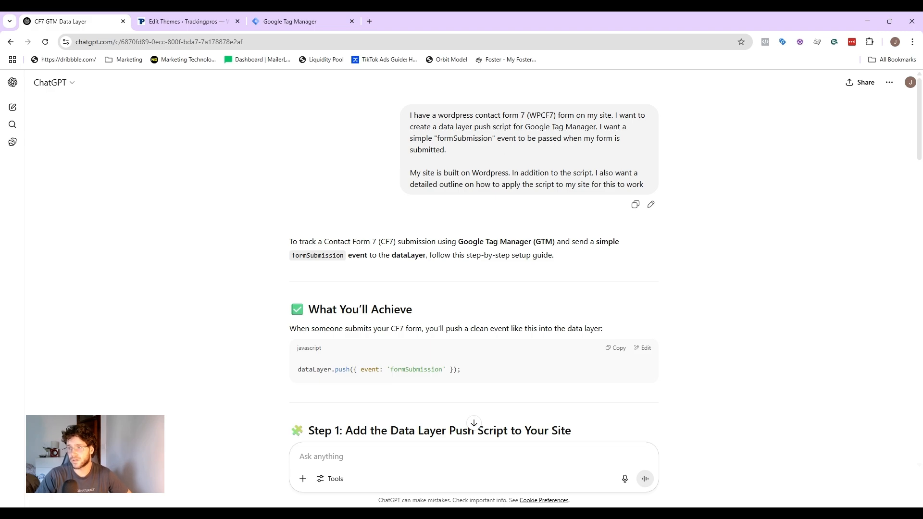
{"action": "left_click_drag", "start_coordinate": [410, 173], "coordinate": [508, 173]}
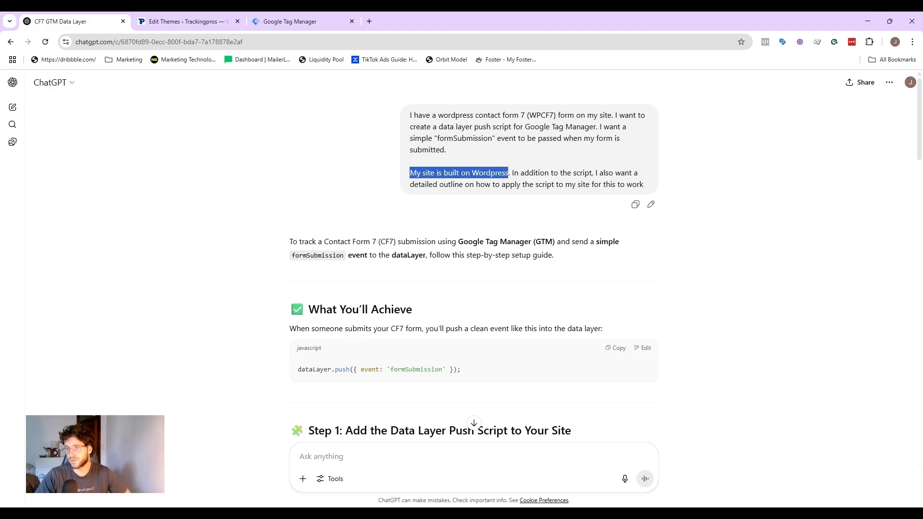
{"action": "left_click", "coordinate": [509, 174]}
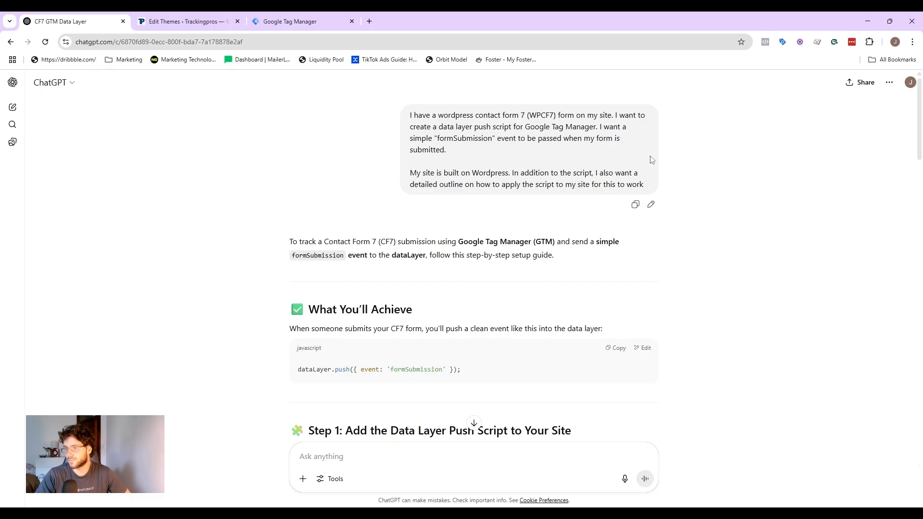
Step: Read through the generated dataLayer push script and its WordPress installation instructions
{"action": "scroll", "coordinate": [647, 156], "scroll_direction": "down", "scroll_amount": 2}
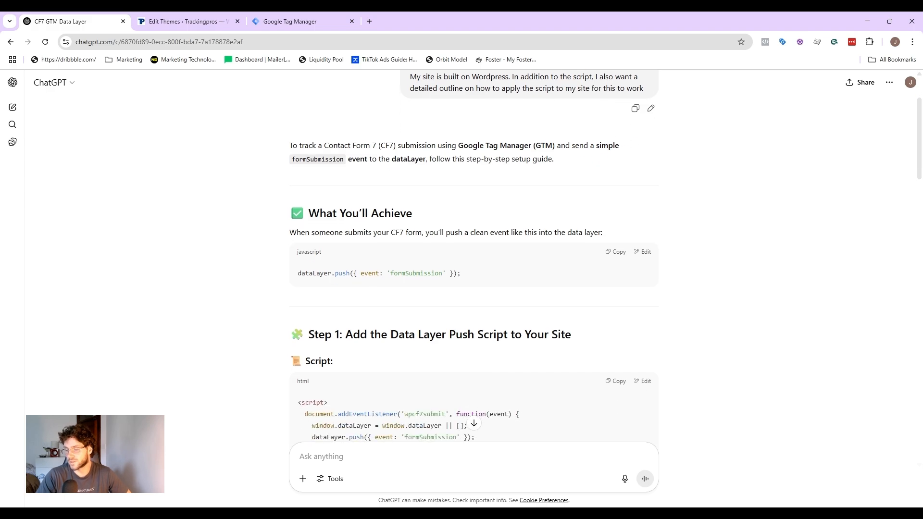
{"action": "scroll", "coordinate": [404, 142], "scroll_direction": "down", "scroll_amount": 1}
{"action": "scroll", "coordinate": [479, 129], "scroll_direction": "down", "scroll_amount": 2}
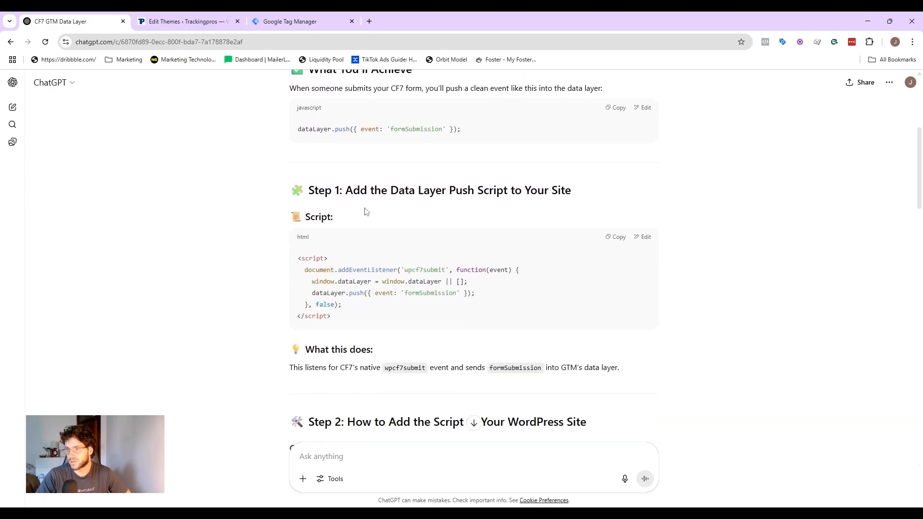
{"action": "left_click_drag", "start_coordinate": [299, 259], "coordinate": [344, 319]}
{"action": "left_click", "coordinate": [362, 323]}
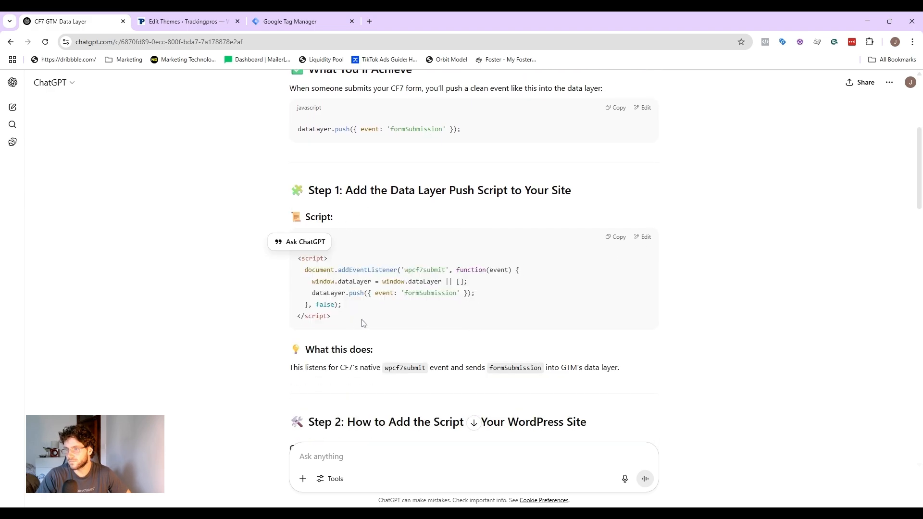
{"action": "scroll", "coordinate": [336, 289], "scroll_direction": "down", "scroll_amount": 2}
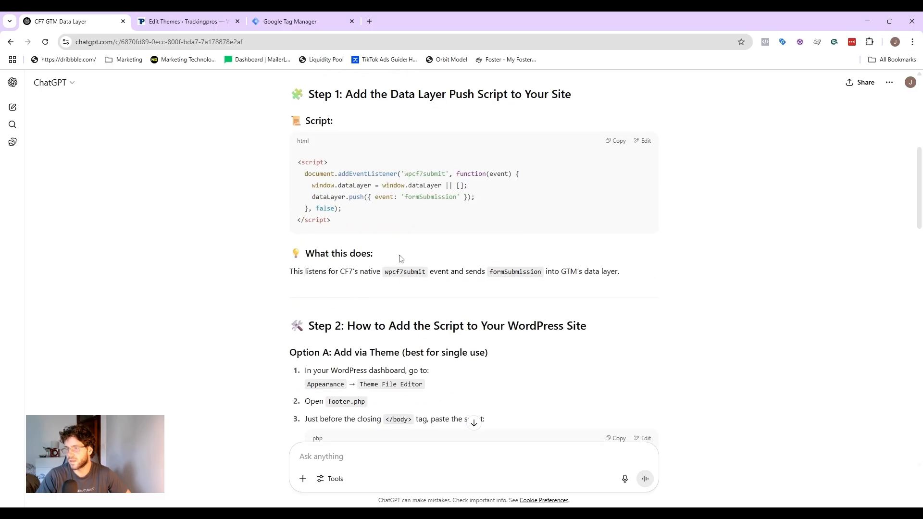
{"action": "scroll", "coordinate": [395, 256], "scroll_direction": "down", "scroll_amount": 1}
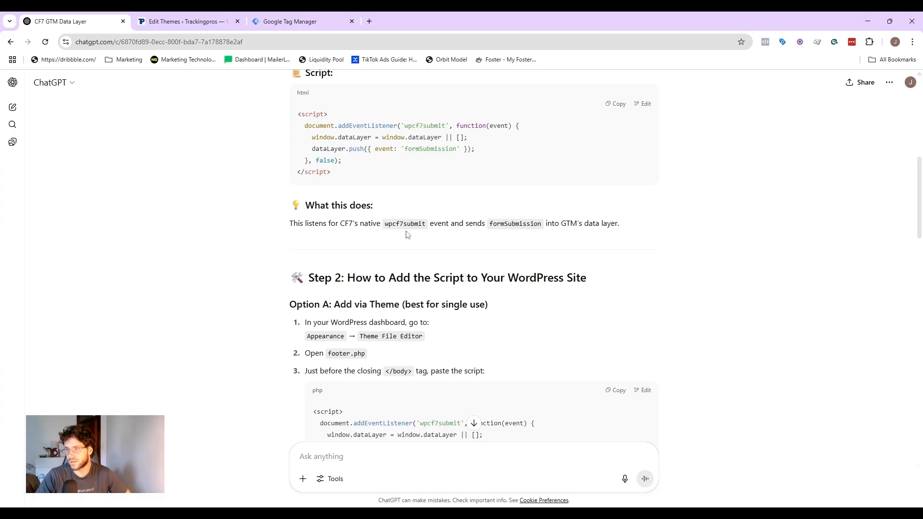
{"action": "scroll", "coordinate": [441, 217], "scroll_direction": "down", "scroll_amount": 1}
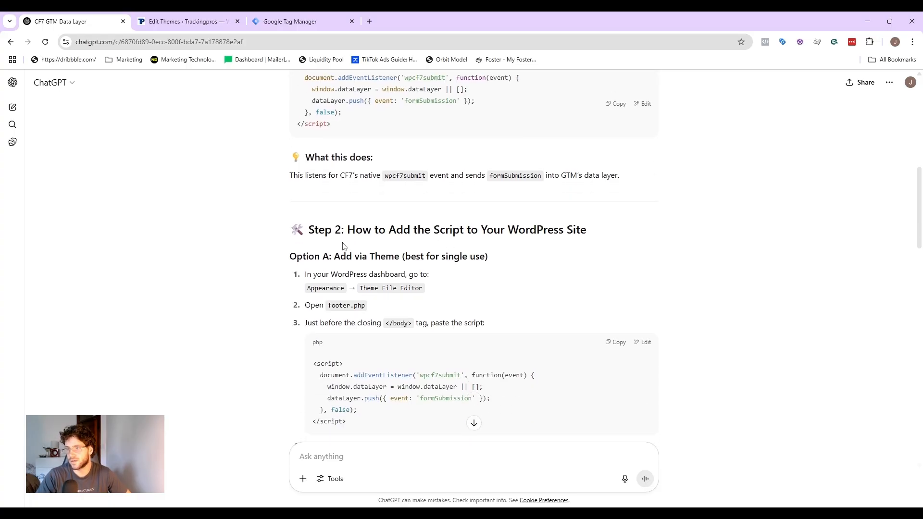
{"action": "scroll", "coordinate": [344, 246], "scroll_direction": "down", "scroll_amount": 1}
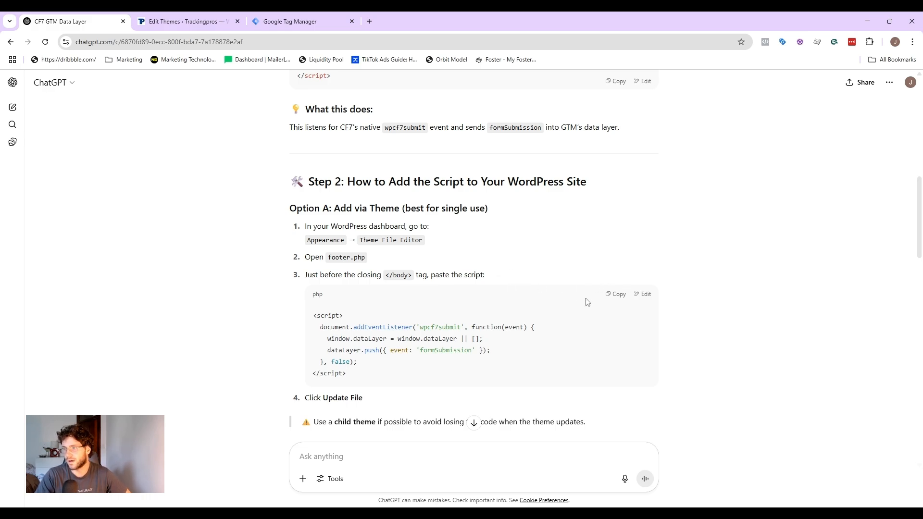
Step: Copy the footer.php script and compare it with the code already in the theme's footer.php
{"action": "left_click", "coordinate": [616, 294]}
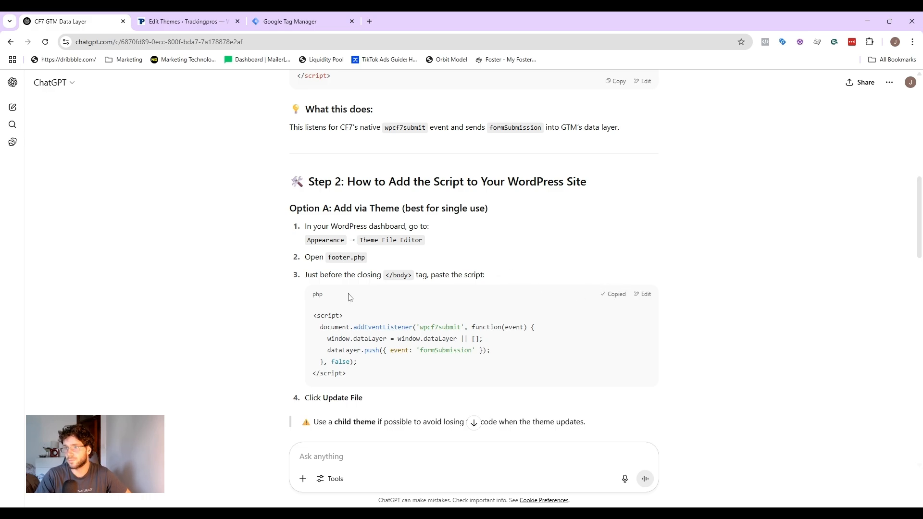
{"action": "left_click", "coordinate": [209, 19]}
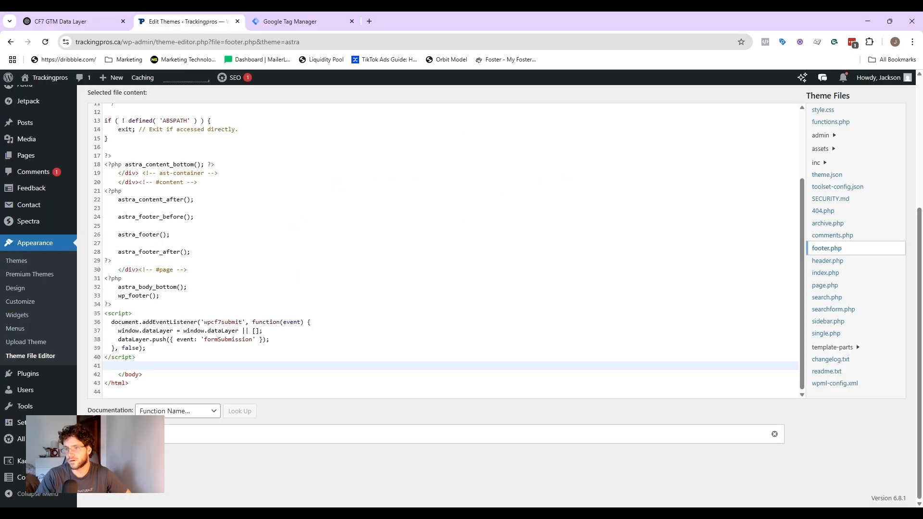
Step: Start Tag Manager Preview mode and connect it to the trackingpros.ca site
{"action": "left_click", "coordinate": [293, 17]}
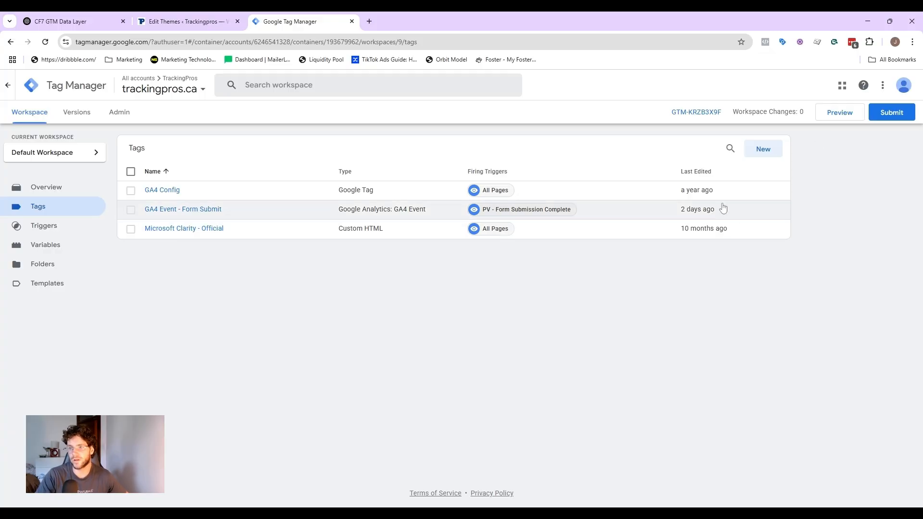
{"action": "left_click", "coordinate": [68, 226]}
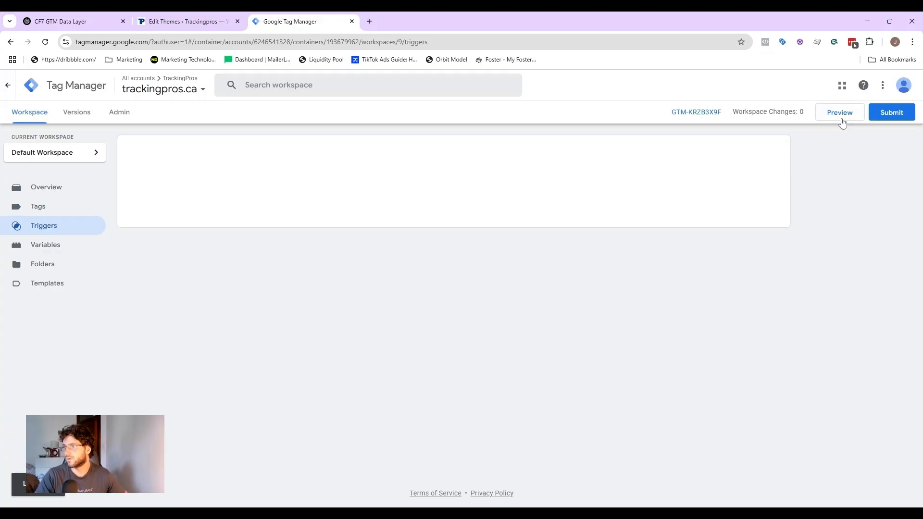
{"action": "left_click", "coordinate": [842, 115]}
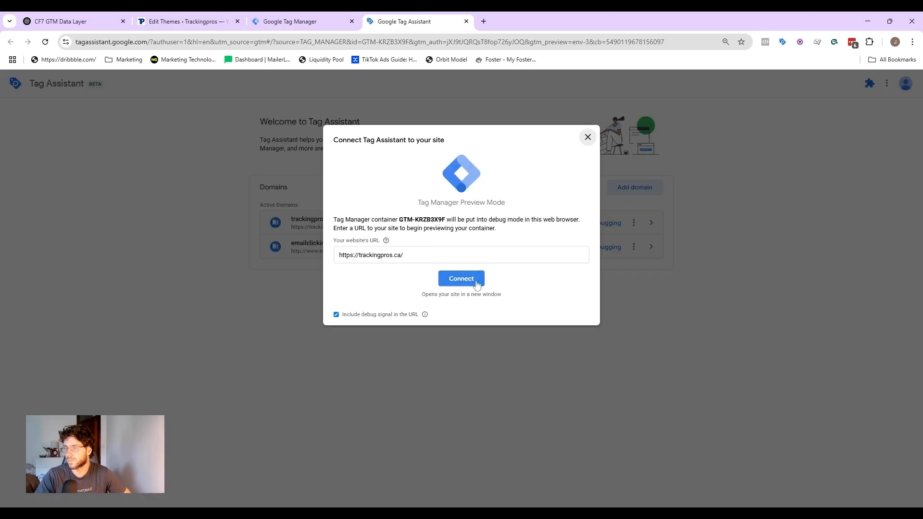
{"action": "left_click", "coordinate": [479, 278]}
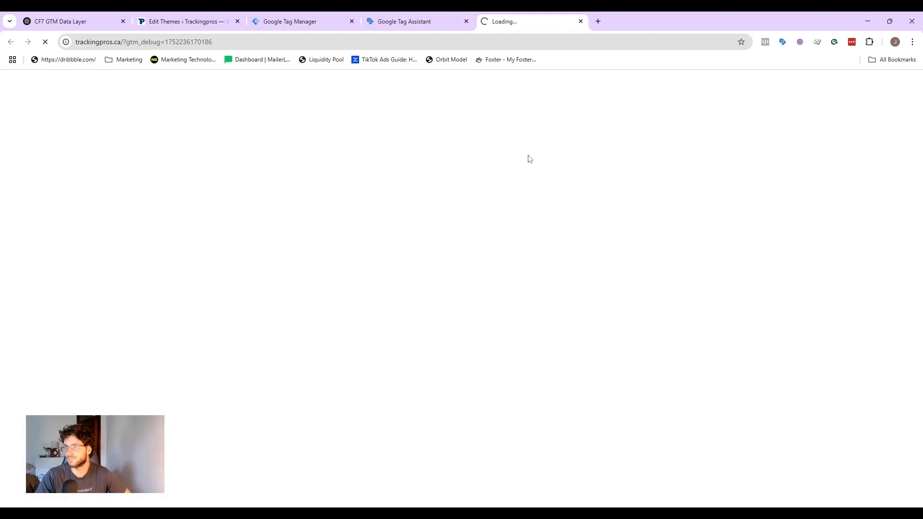
Step: Fill the contact form with name test, a test e-mail and message test, then submit it
{"action": "scroll", "coordinate": [509, 171], "scroll_direction": "down", "scroll_amount": 20}
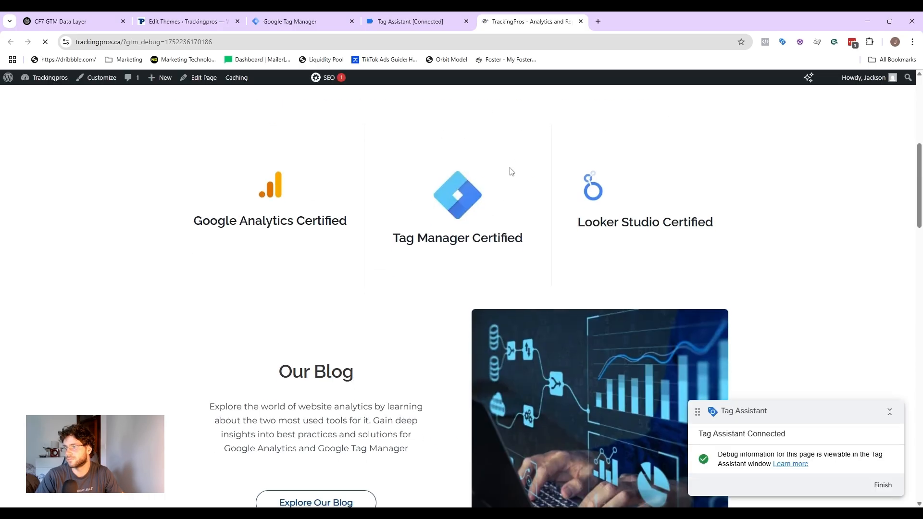
{"action": "left_click", "coordinate": [224, 180]}
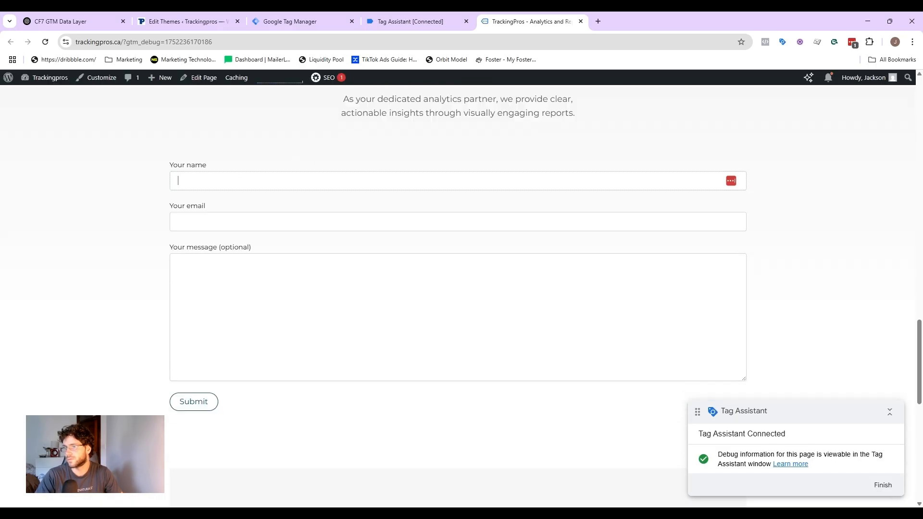
{"action": "type", "text": "test"}
{"action": "left_click", "coordinate": [210, 221]}
{"action": "type", "text": "test.com"}
{"action": "left_click", "coordinate": [243, 236]}
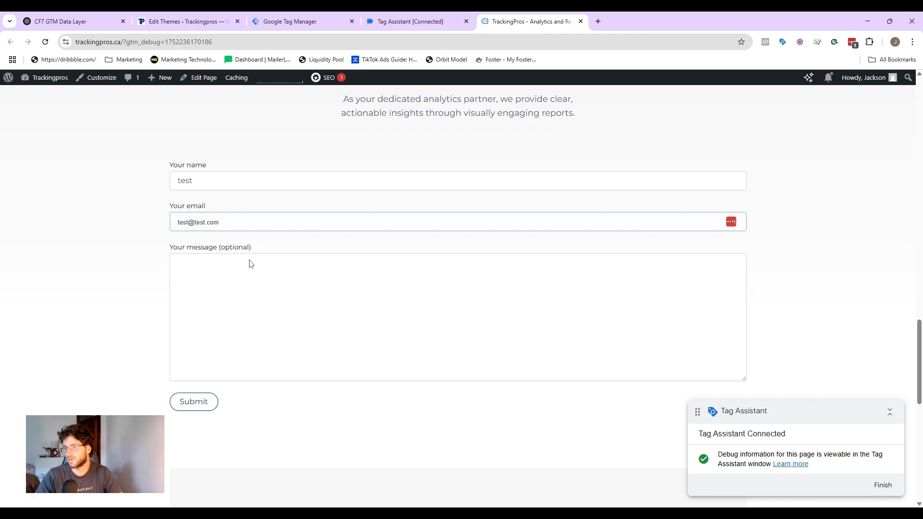
{"action": "left_click", "coordinate": [249, 262]}
{"action": "type", "text": "test"}
{"action": "left_click", "coordinate": [213, 408]}
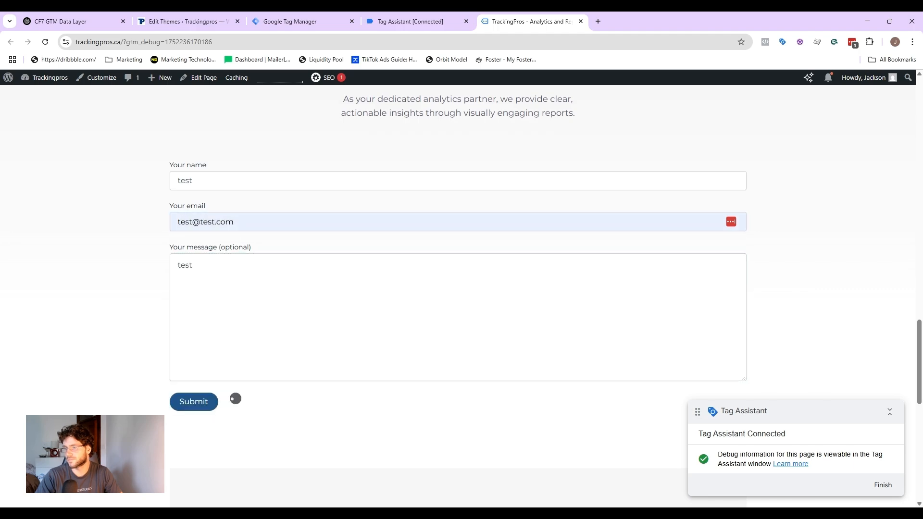
Step: Compare the Tag Assistant event list with the event name requested in the ChatGPT conversation
{"action": "left_click", "coordinate": [424, 22]}
{"action": "left_click", "coordinate": [460, 234]}
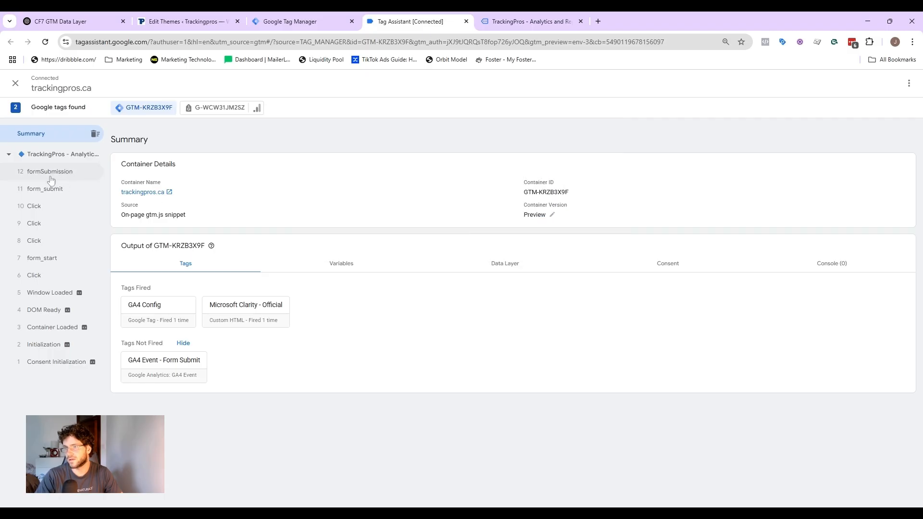
{"action": "left_click", "coordinate": [60, 21]}
{"action": "scroll", "coordinate": [440, 202], "scroll_direction": "up", "scroll_amount": 10}
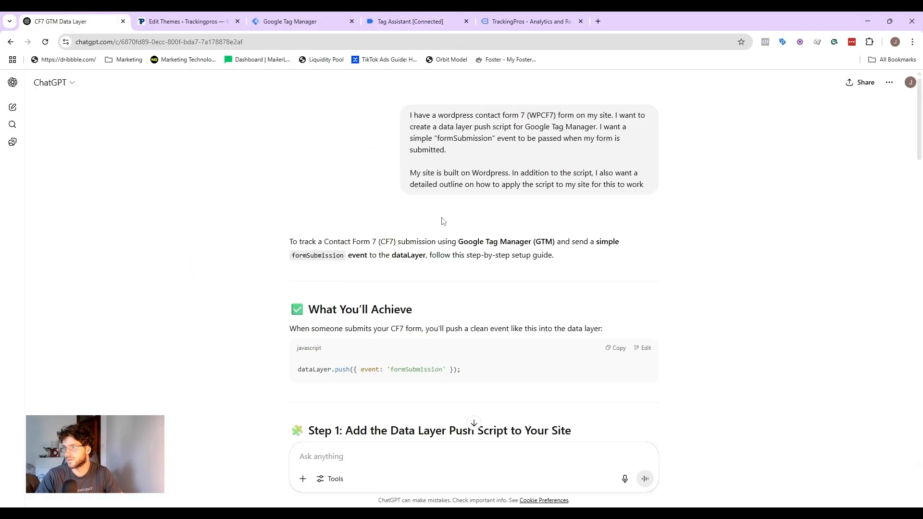
{"action": "left_click_drag", "start_coordinate": [492, 138], "coordinate": [438, 138]}
{"action": "left_click", "coordinate": [411, 18]}
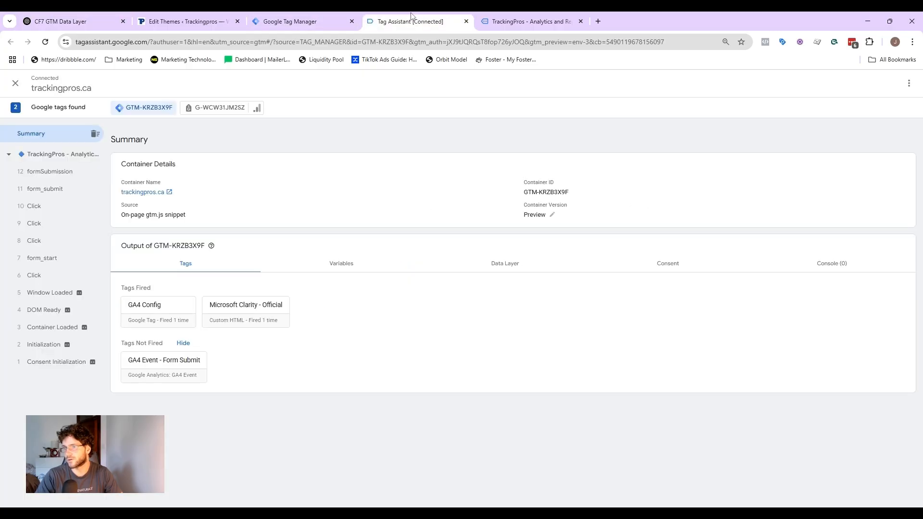
Step: Inspect the formSubmission event's API call and variables in Tag Assistant, copying the event name
{"action": "left_click", "coordinate": [61, 178]}
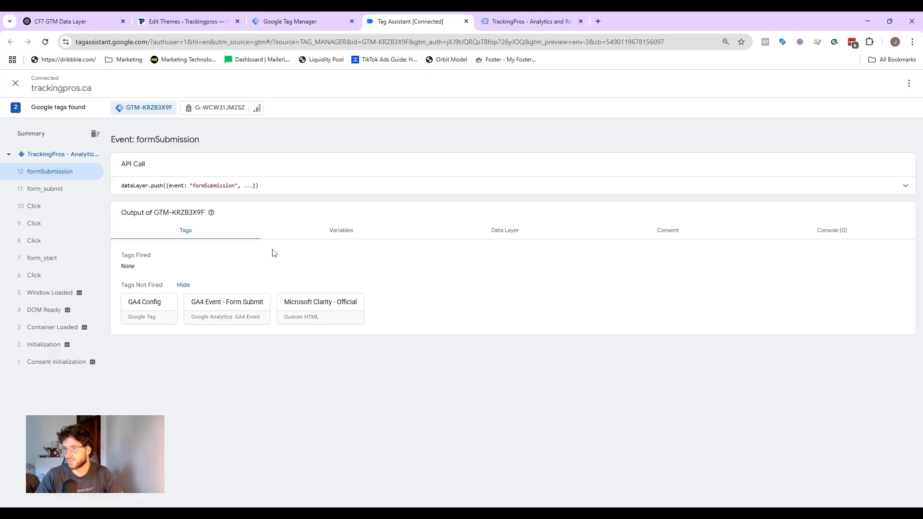
{"action": "left_click", "coordinate": [819, 190]}
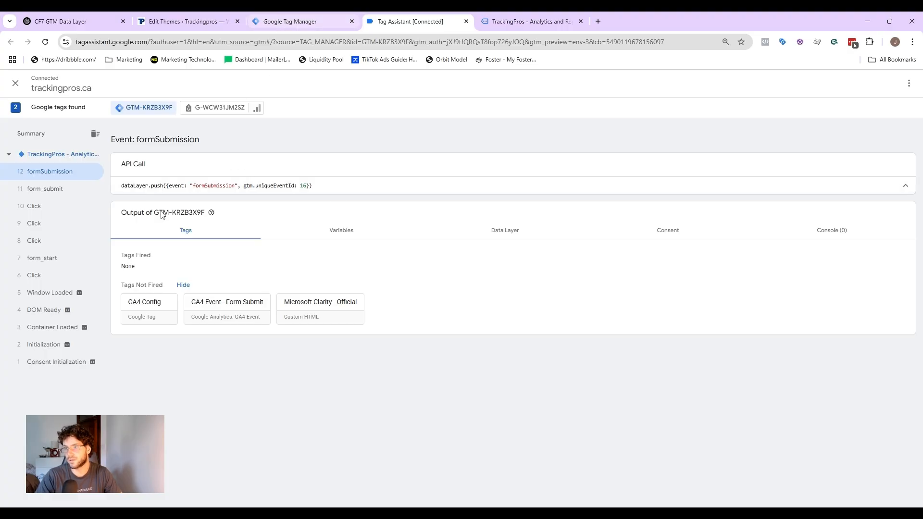
{"action": "left_click_drag", "start_coordinate": [235, 185], "coordinate": [192, 186]}
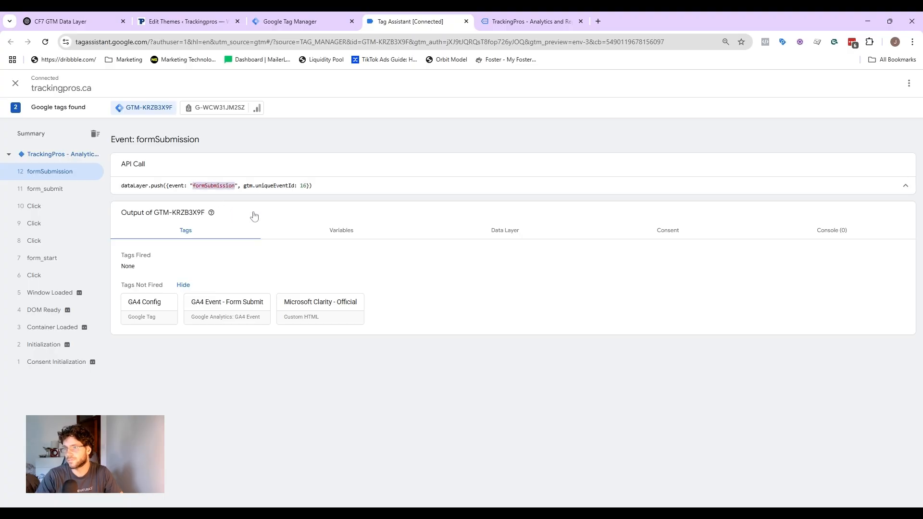
{"action": "left_click", "coordinate": [359, 234]}
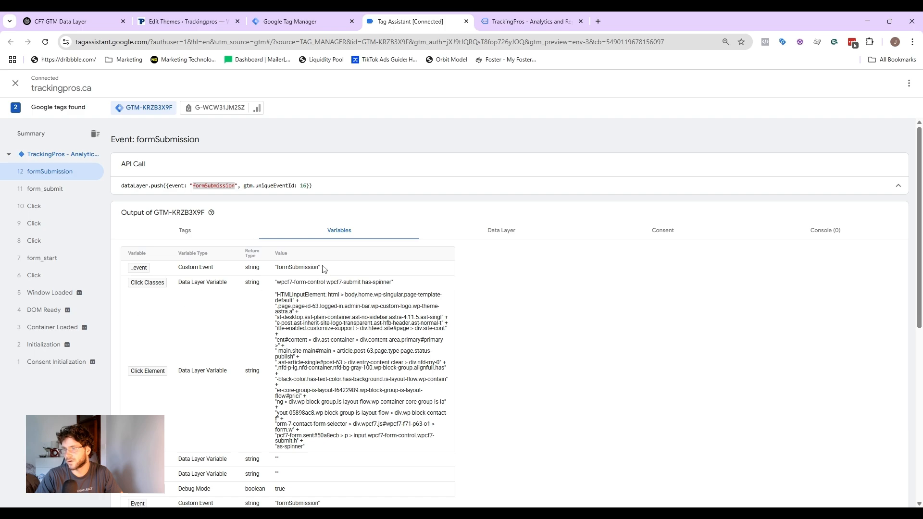
{"action": "left_click_drag", "start_coordinate": [320, 269], "coordinate": [278, 271]}
{"action": "key", "text": "ctrl+c"}
{"action": "scroll", "coordinate": [328, 294], "scroll_direction": "down", "scroll_amount": 1}
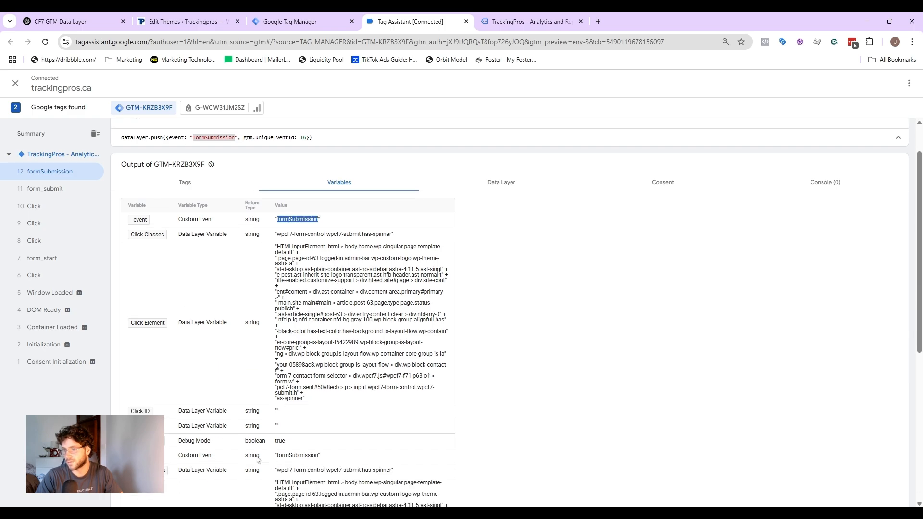
{"action": "left_click_drag", "start_coordinate": [319, 459], "coordinate": [232, 461]}
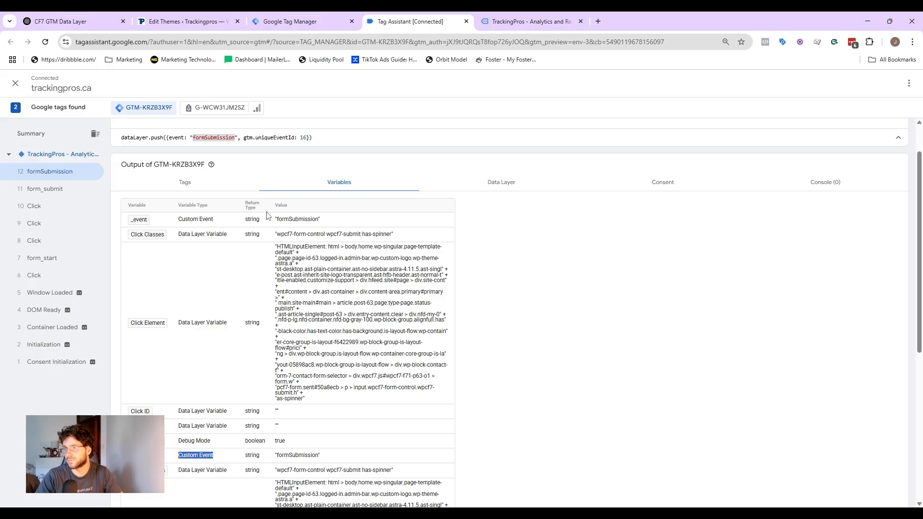
Step: Create a new Custom Event trigger with the event name formSubmission
{"action": "left_click", "coordinate": [290, 21]}
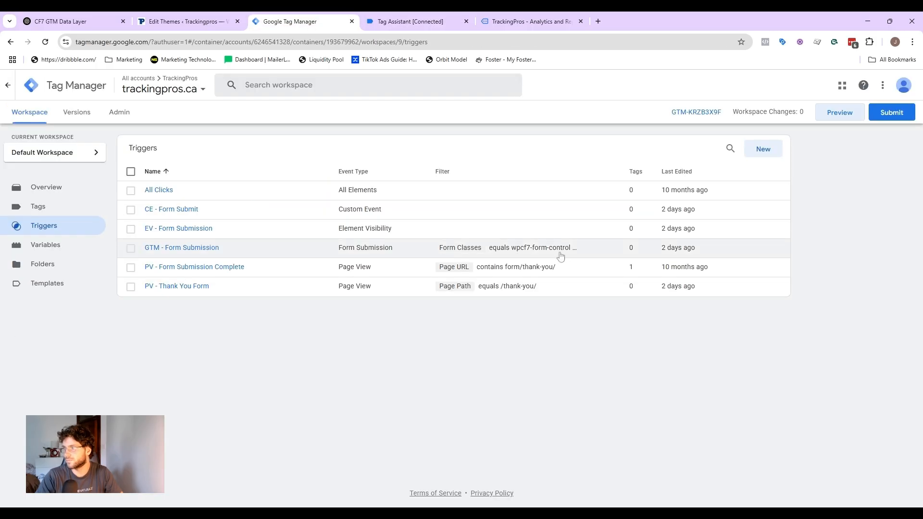
{"action": "left_click", "coordinate": [762, 149]}
{"action": "left_click", "coordinate": [743, 157]}
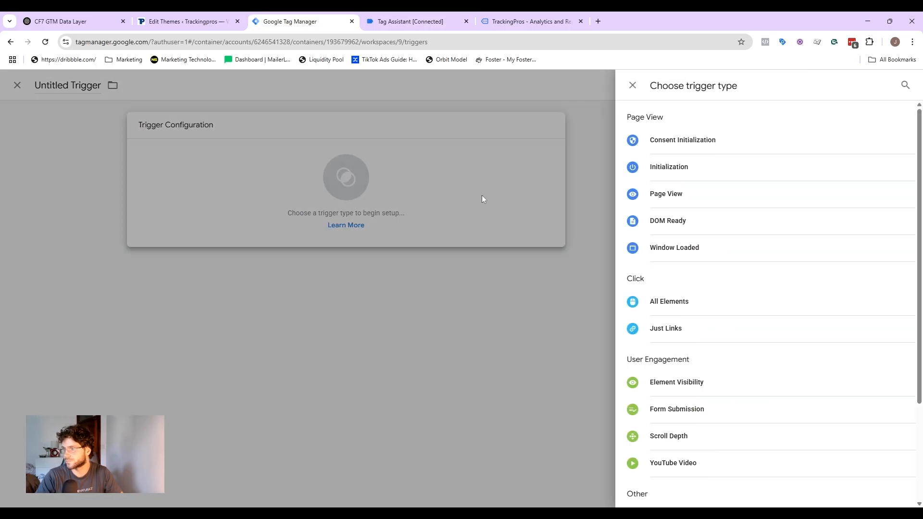
{"action": "scroll", "coordinate": [711, 336], "scroll_direction": "down", "scroll_amount": 2}
{"action": "left_click", "coordinate": [699, 418]}
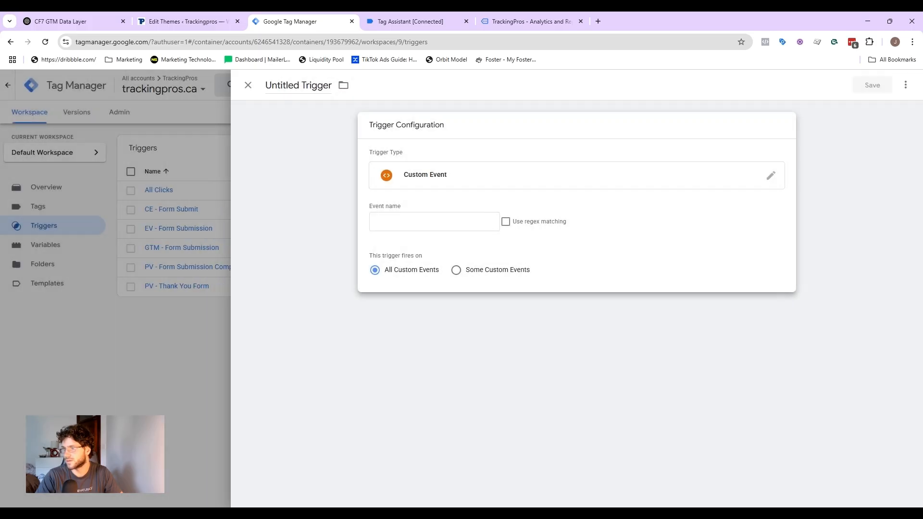
{"action": "key", "text": "ctrl+v"}
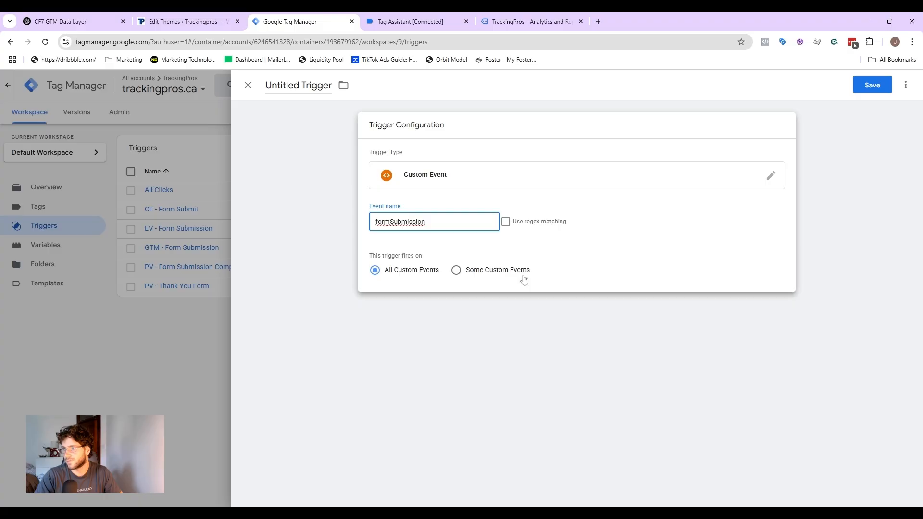
Step: Add a firing condition for Some Custom Events with Page URL contains contact, then remove it again
{"action": "left_click", "coordinate": [493, 276]}
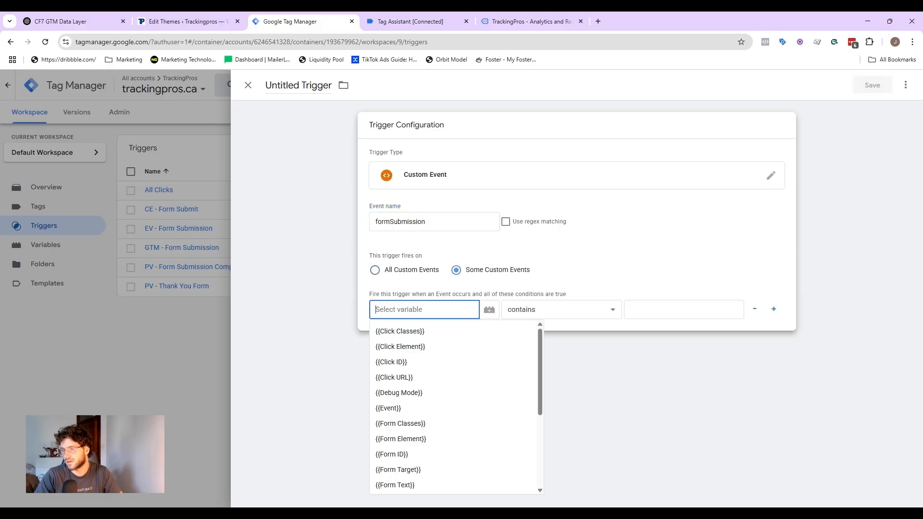
{"action": "scroll", "coordinate": [432, 393], "scroll_direction": "down", "scroll_amount": 1}
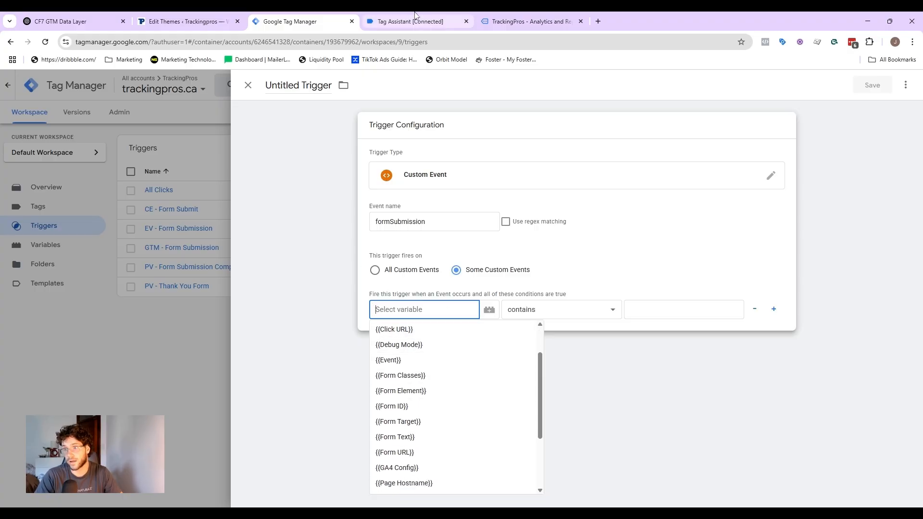
{"action": "left_click", "coordinate": [589, 256]}
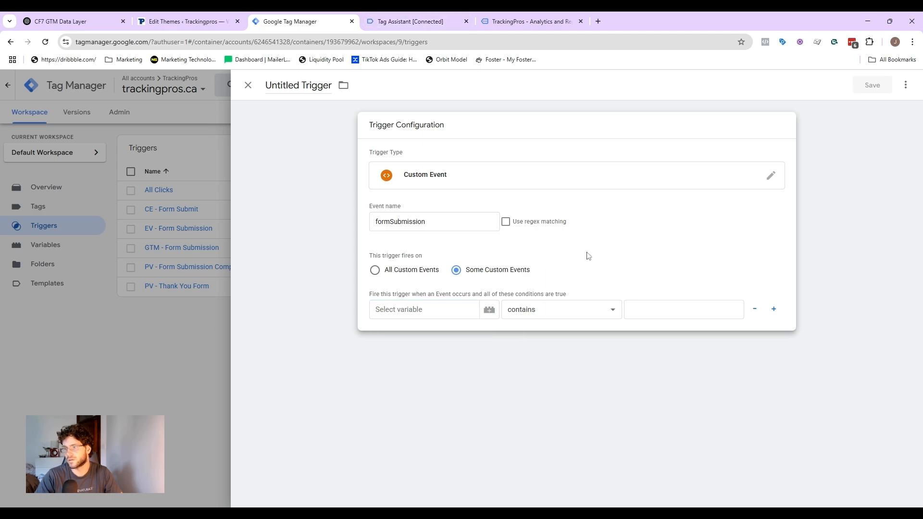
{"action": "left_click", "coordinate": [415, 311]}
{"action": "scroll", "coordinate": [428, 365], "scroll_direction": "down", "scroll_amount": 2}
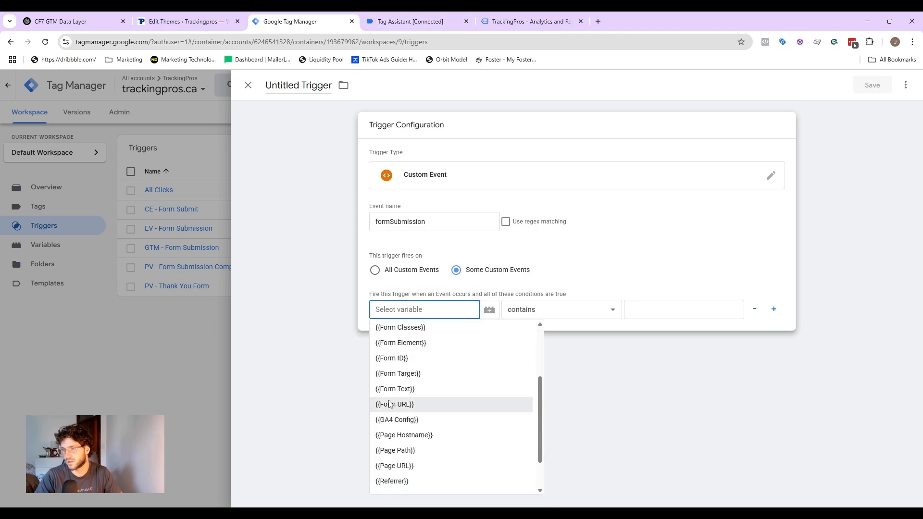
{"action": "scroll", "coordinate": [423, 418], "scroll_direction": "down", "scroll_amount": 1}
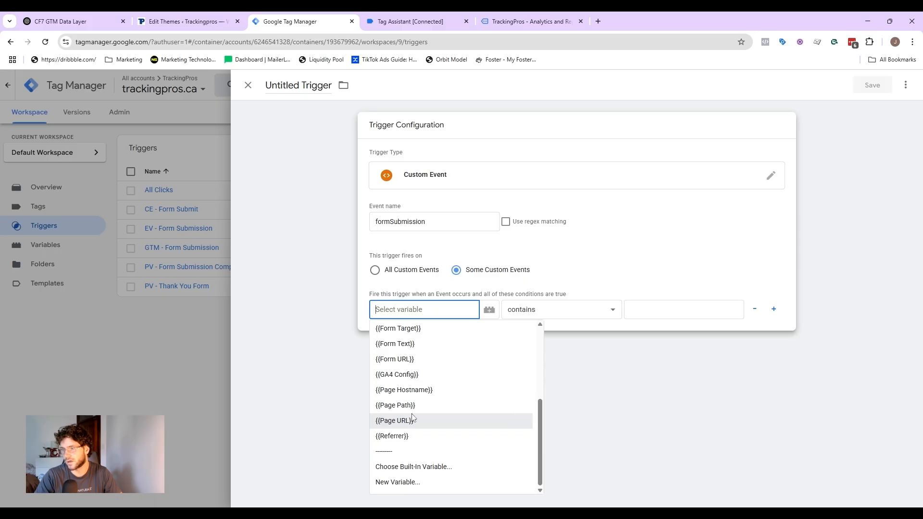
{"action": "left_click", "coordinate": [412, 419]}
{"action": "left_click", "coordinate": [634, 307]}
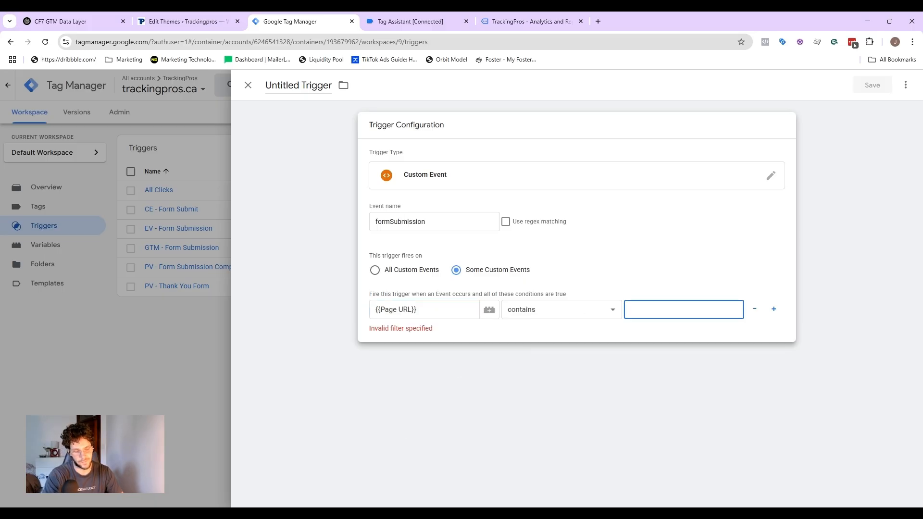
{"action": "type", "text": "contact"}
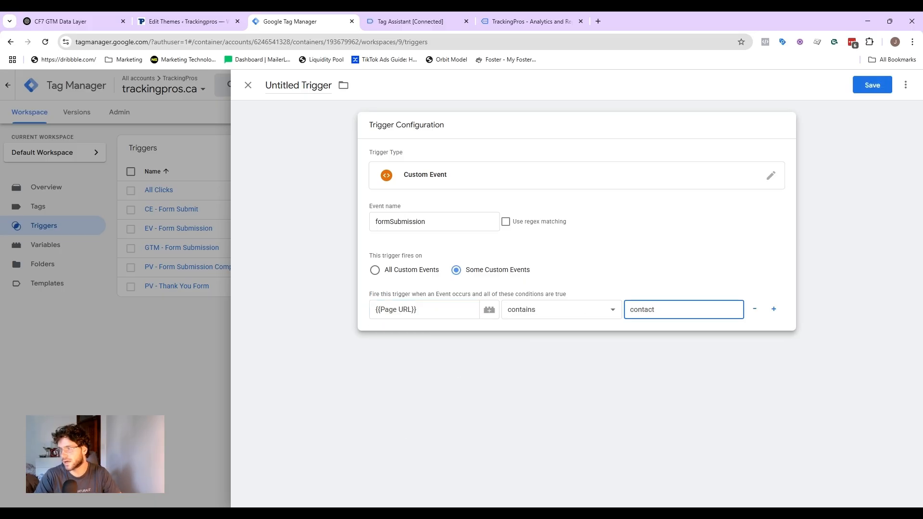
{"action": "left_click", "coordinate": [755, 309]}
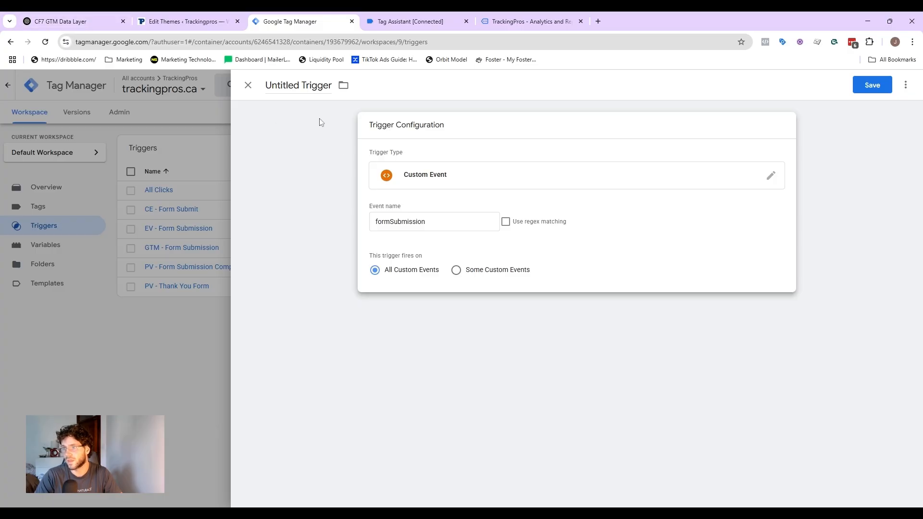
Step: Name the custom event trigger CE - Form Submission and save it
{"action": "left_click", "coordinate": [298, 86]}
{"action": "type", "text": "CE"}
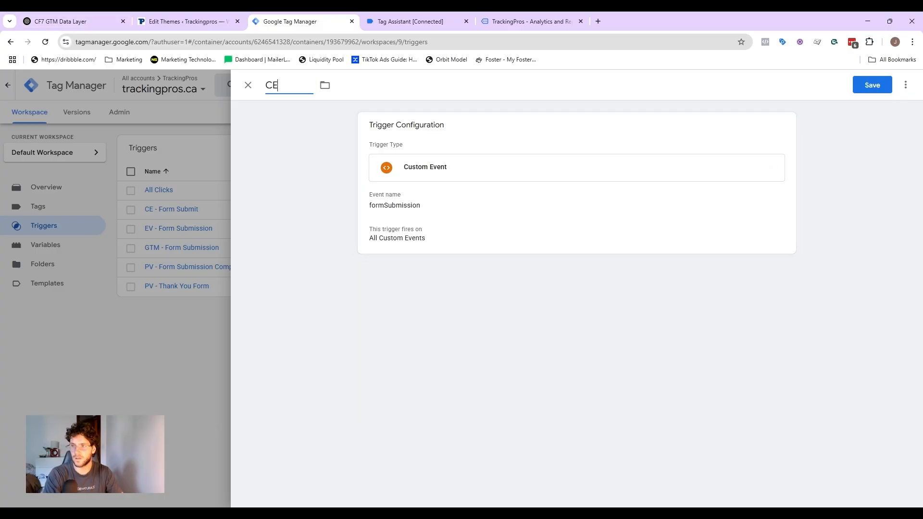
{"action": "type", "text": " - Form Submission"}
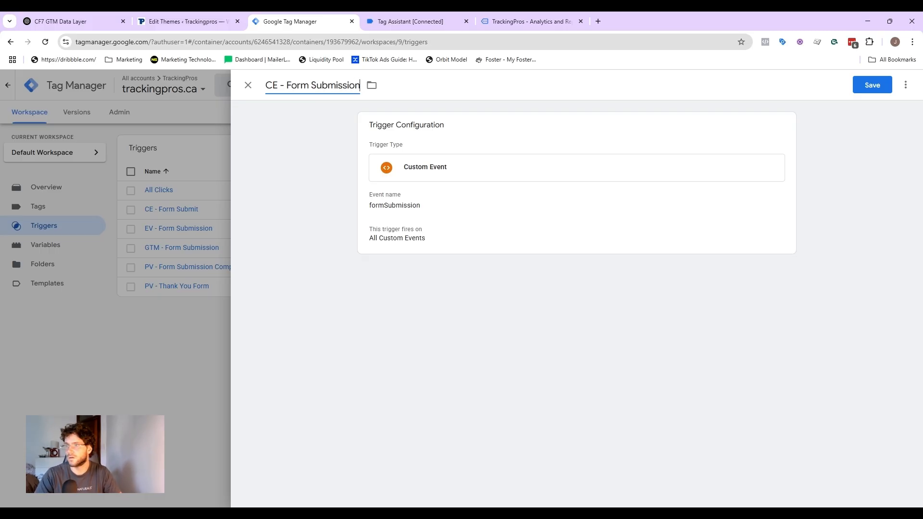
{"action": "left_click", "coordinate": [872, 85]}
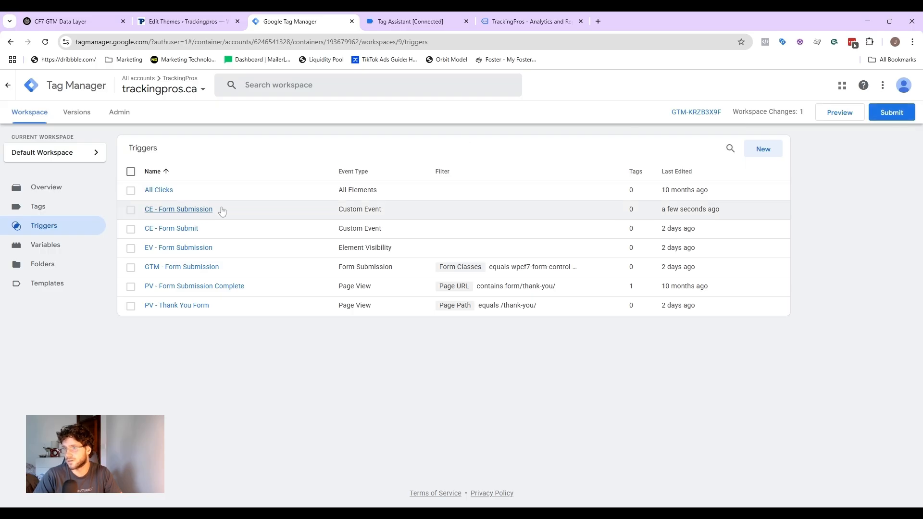
{"action": "left_click", "coordinate": [374, 24]}
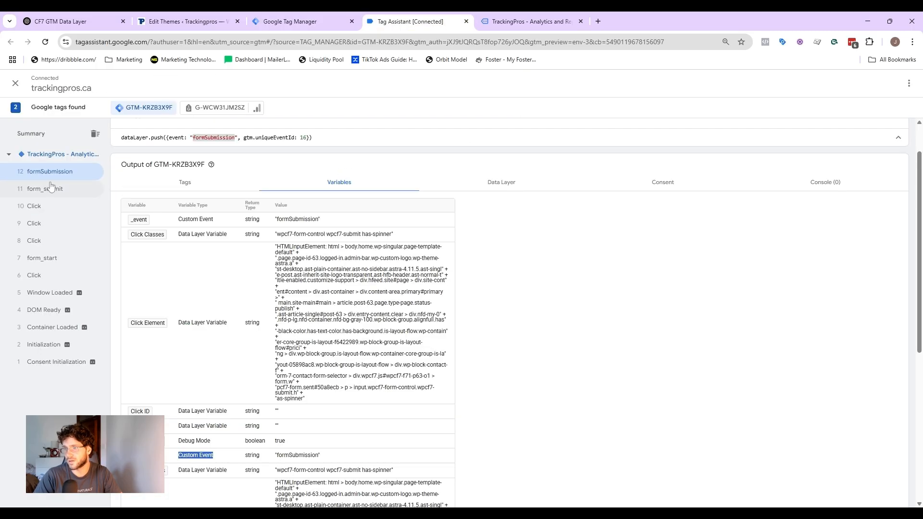
{"action": "left_click", "coordinate": [315, 19]}
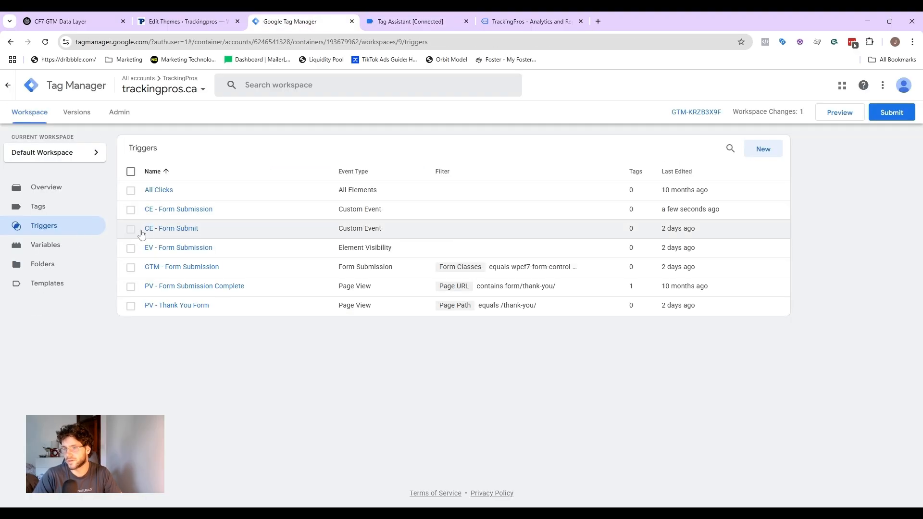
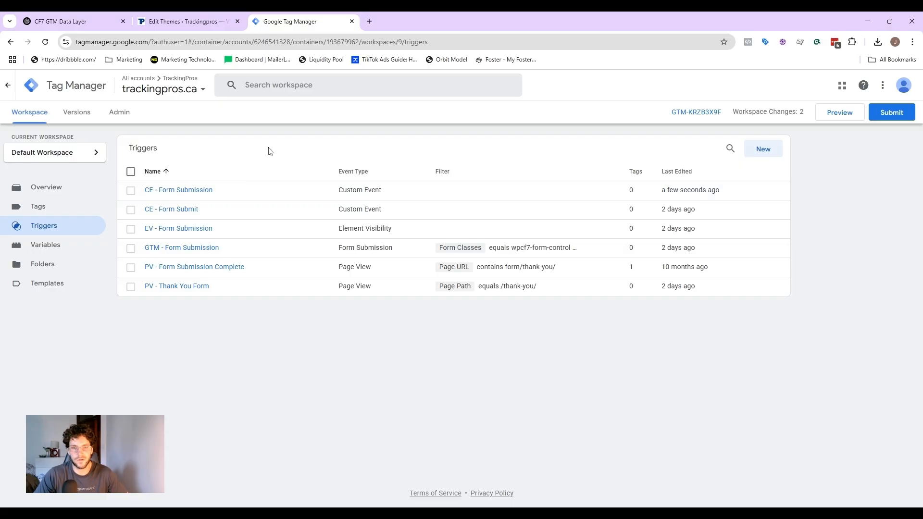
Step: Create a Click - All Elements trigger firing on all clicks, name it All Clicks, and save it
{"action": "left_click", "coordinate": [769, 150]}
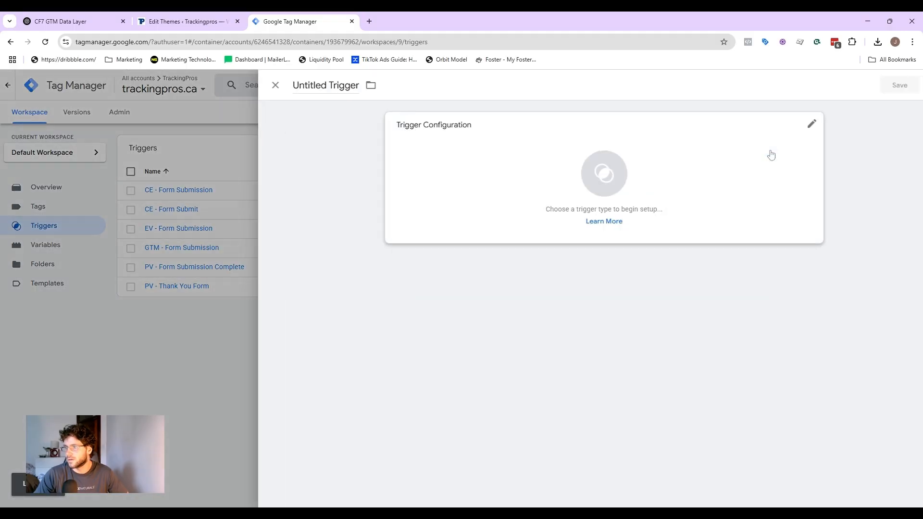
{"action": "left_click", "coordinate": [441, 160]}
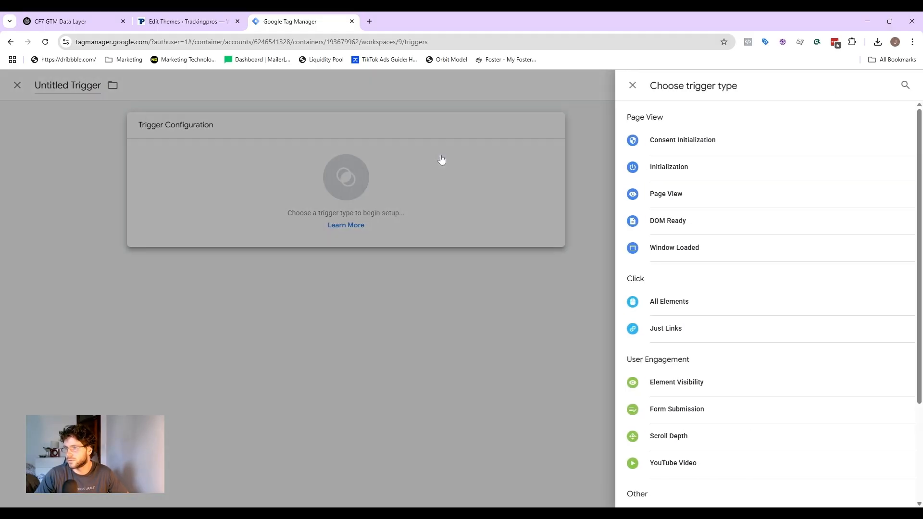
{"action": "left_click", "coordinate": [698, 302]}
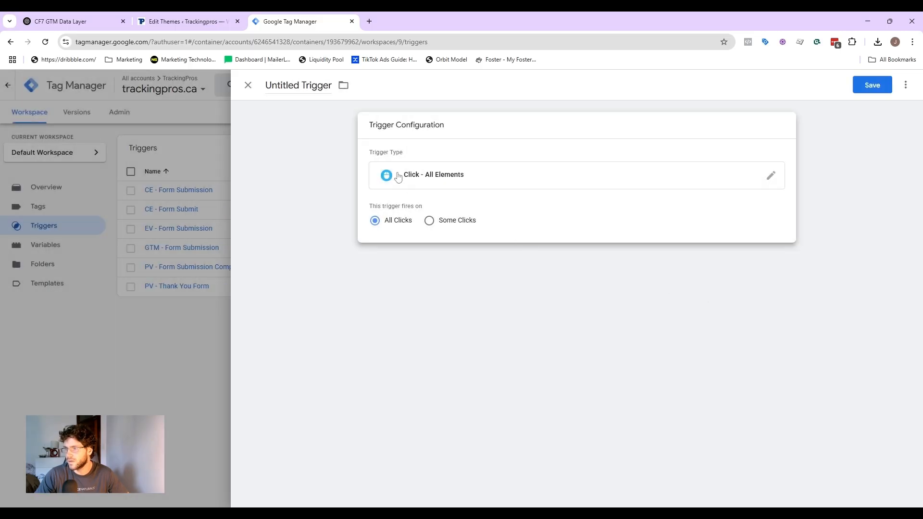
{"action": "left_click", "coordinate": [298, 85]}
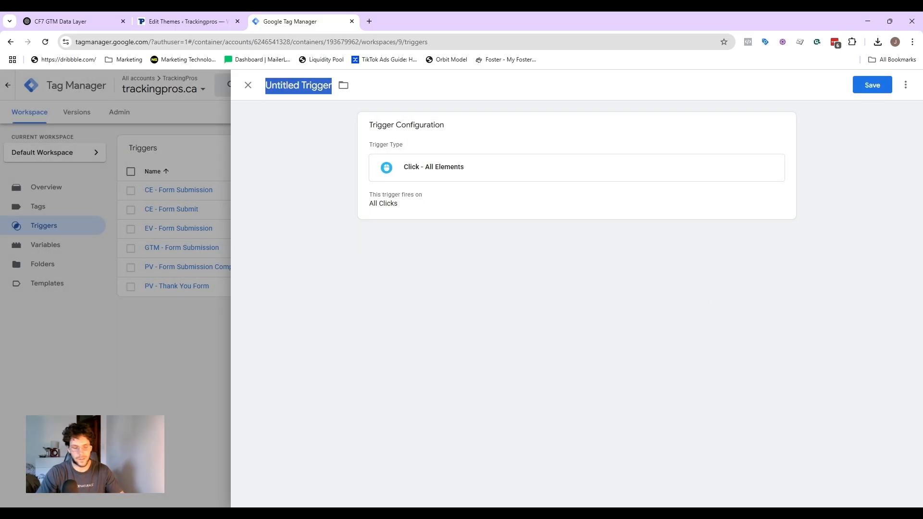
{"action": "type", "text": "All Clicks"}
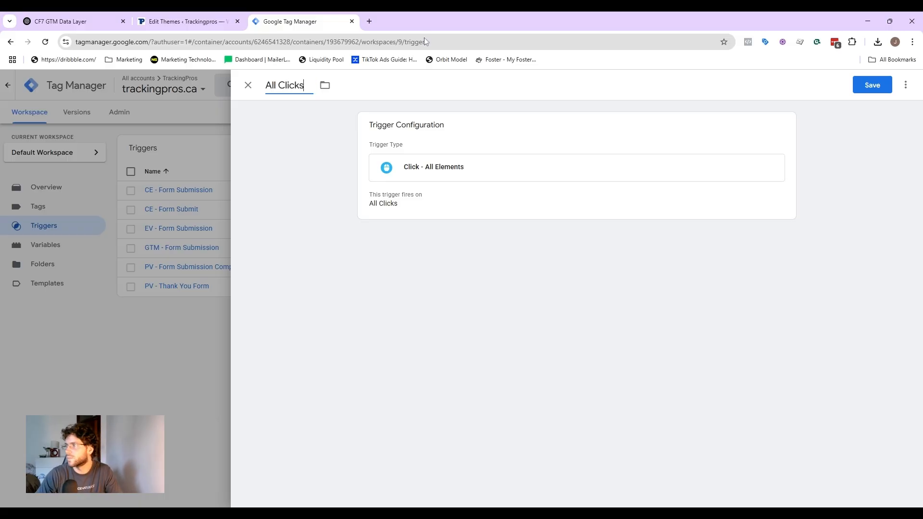
{"action": "left_click", "coordinate": [872, 86]}
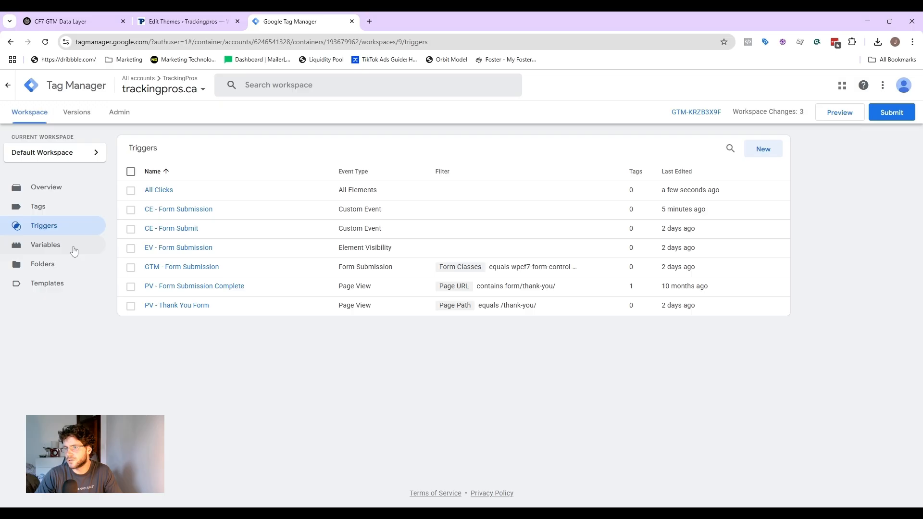
Step: Review which built-in variables are enabled in the built-in variables configuration
{"action": "left_click", "coordinate": [75, 247]}
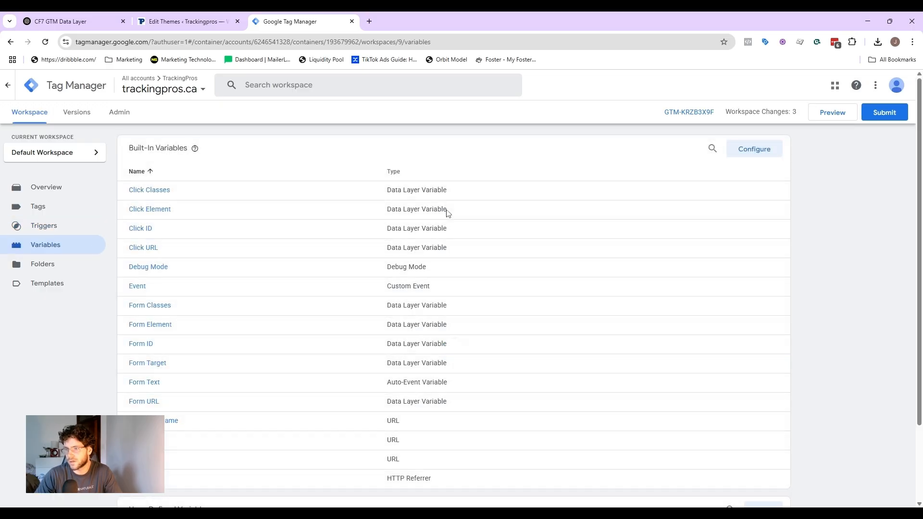
{"action": "scroll", "coordinate": [330, 196], "scroll_direction": "down", "scroll_amount": 1}
{"action": "left_click", "coordinate": [769, 102]}
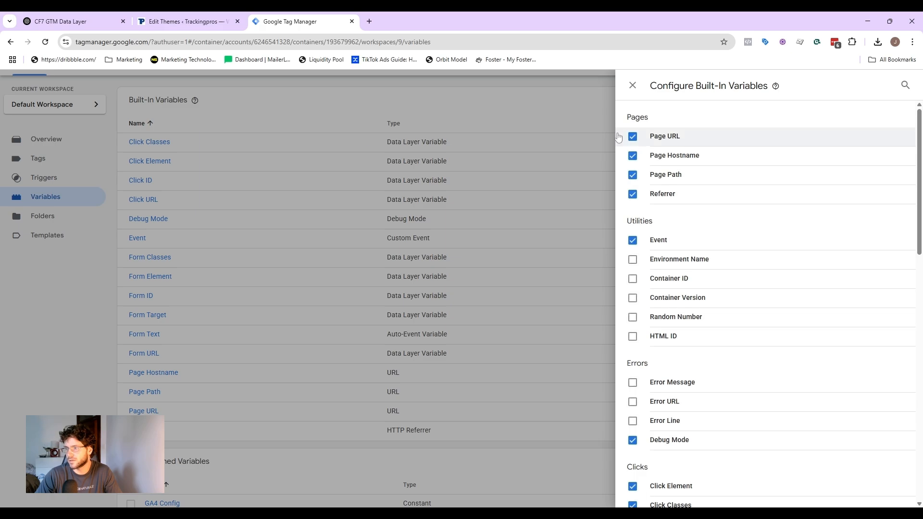
{"action": "scroll", "coordinate": [702, 212], "scroll_direction": "down", "scroll_amount": 4}
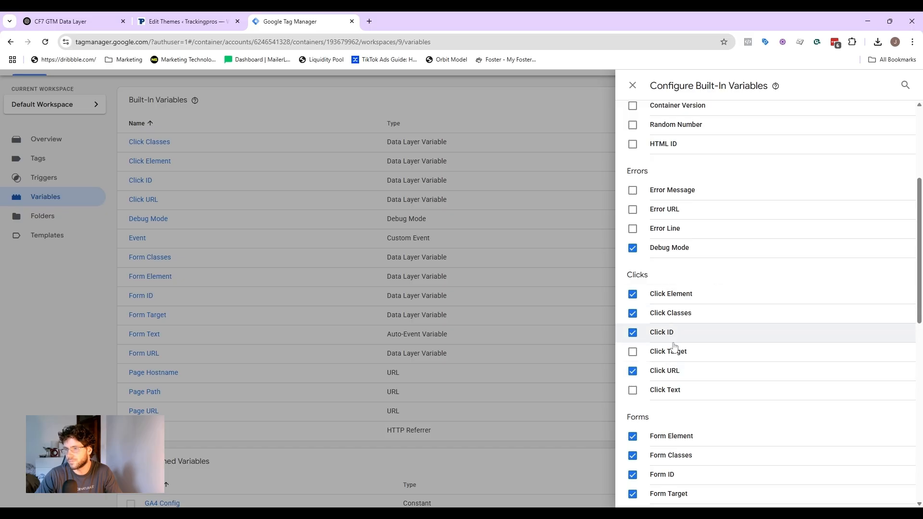
{"action": "scroll", "coordinate": [674, 346], "scroll_direction": "up", "scroll_amount": 4}
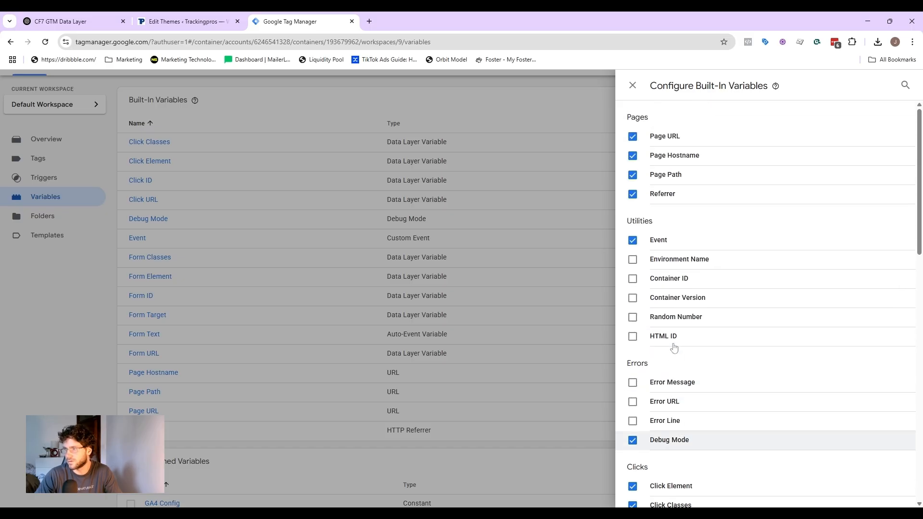
{"action": "left_click", "coordinate": [633, 85]}
Step: Submit and publish the workspace changes to the Live environment
{"action": "left_click", "coordinate": [885, 106]}
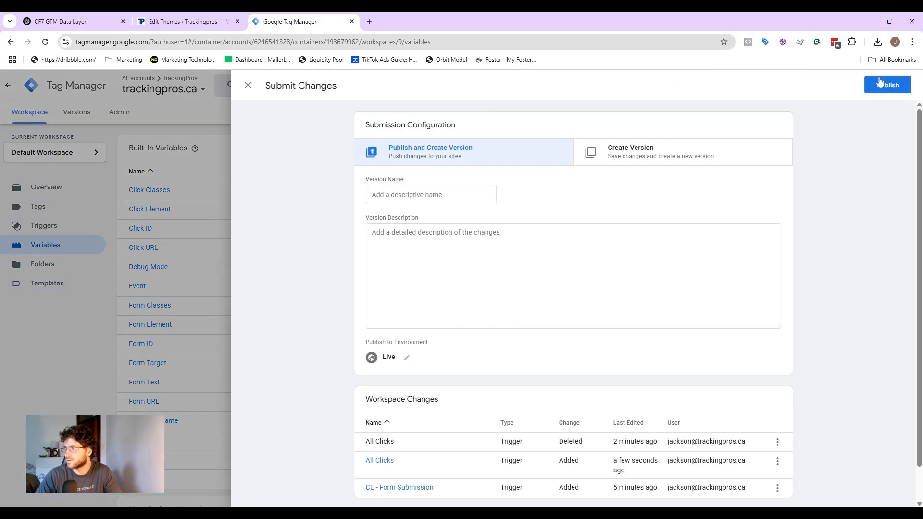
{"action": "left_click", "coordinate": [888, 85]}
{"action": "left_click", "coordinate": [520, 368]}
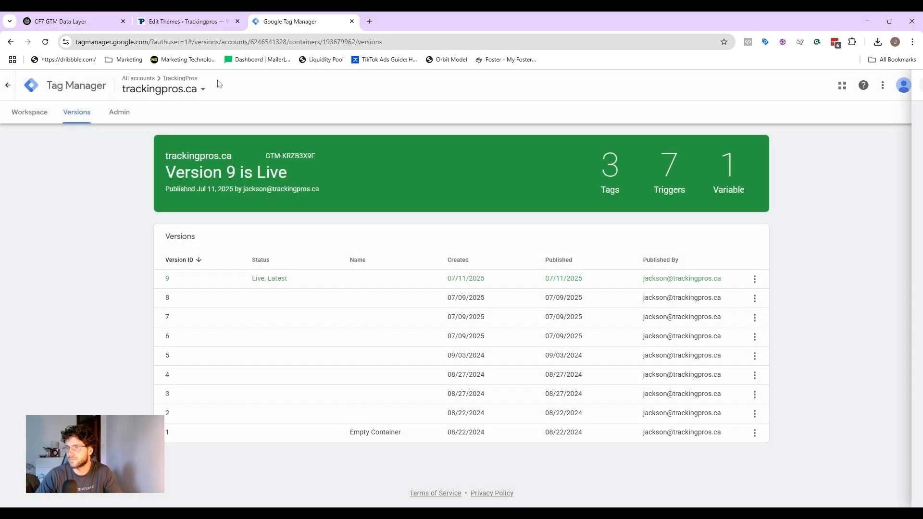
Step: Close the data layer tab and start a Preview session connected to trackingpros.ca
{"action": "left_click", "coordinate": [123, 22]}
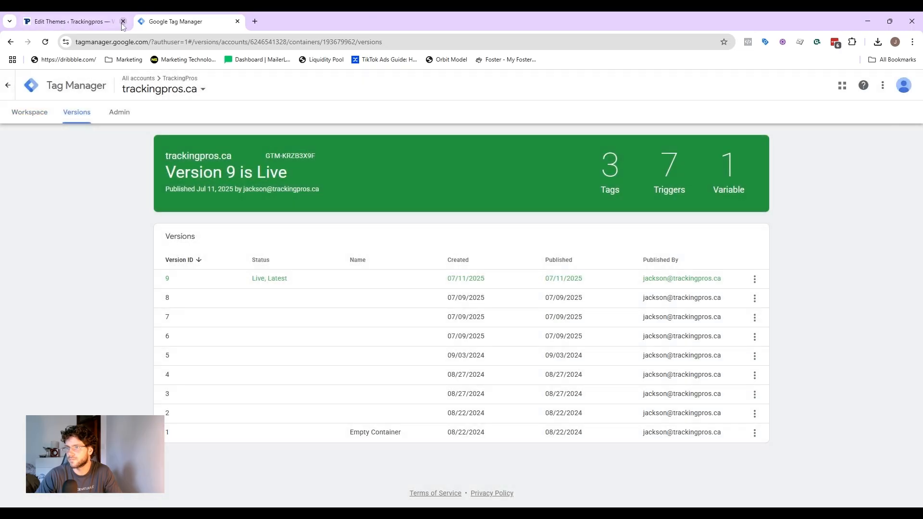
{"action": "left_click", "coordinate": [29, 114]}
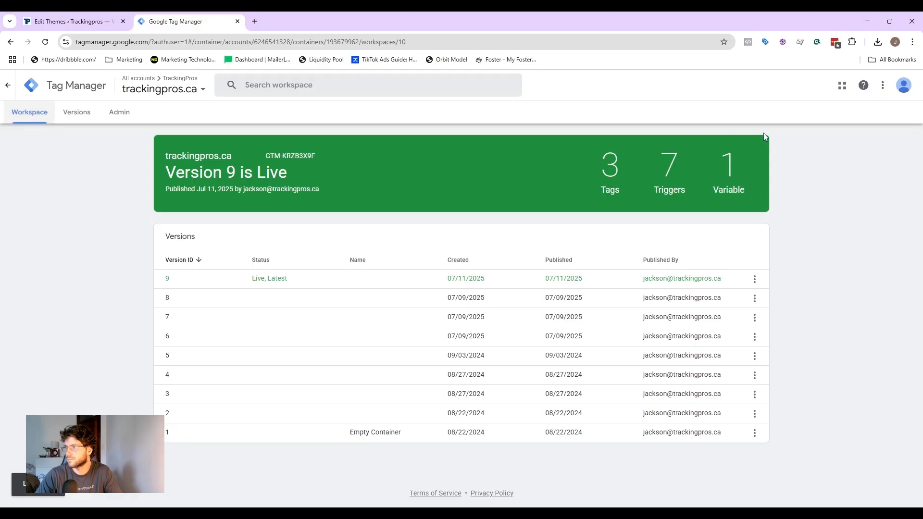
{"action": "left_click", "coordinate": [824, 122]}
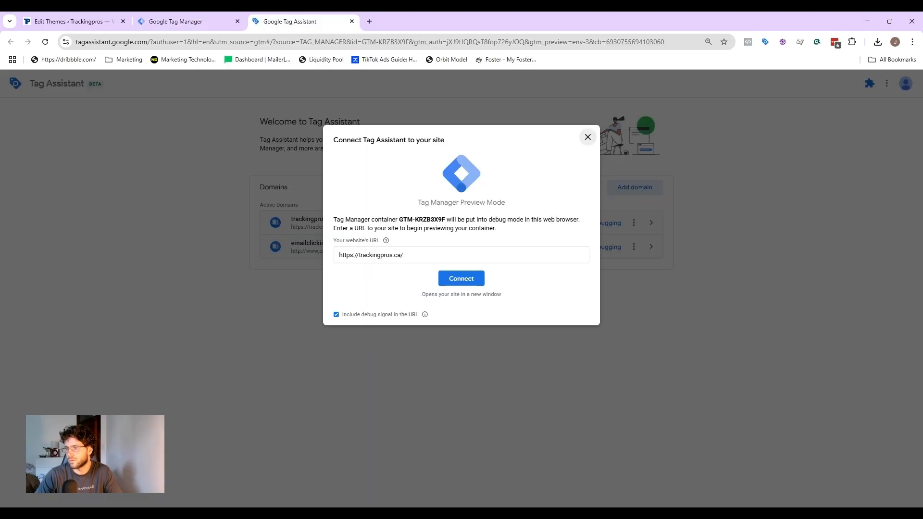
{"action": "left_click", "coordinate": [463, 279]}
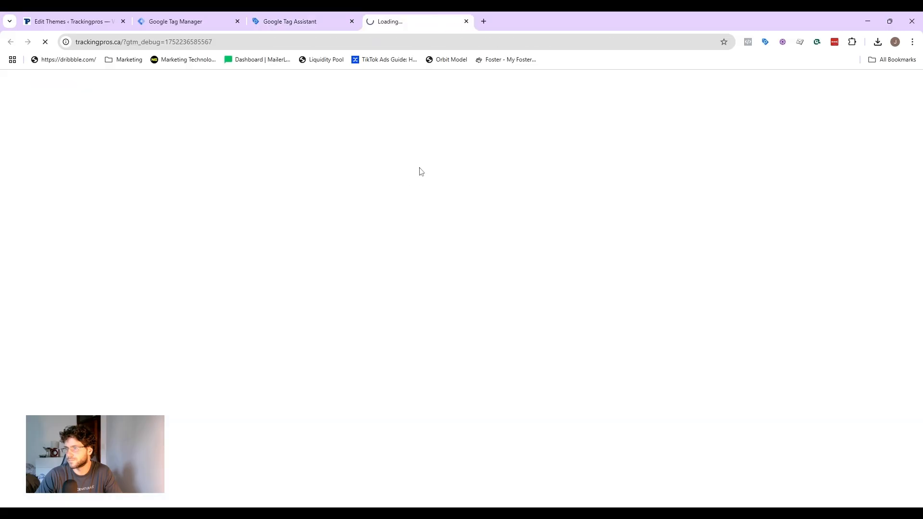
Step: Submit the site's contact form empty and select the error message below it
{"action": "scroll", "coordinate": [517, 251], "scroll_direction": "down", "scroll_amount": 10}
{"action": "scroll", "coordinate": [517, 251], "scroll_direction": "down", "scroll_amount": 15}
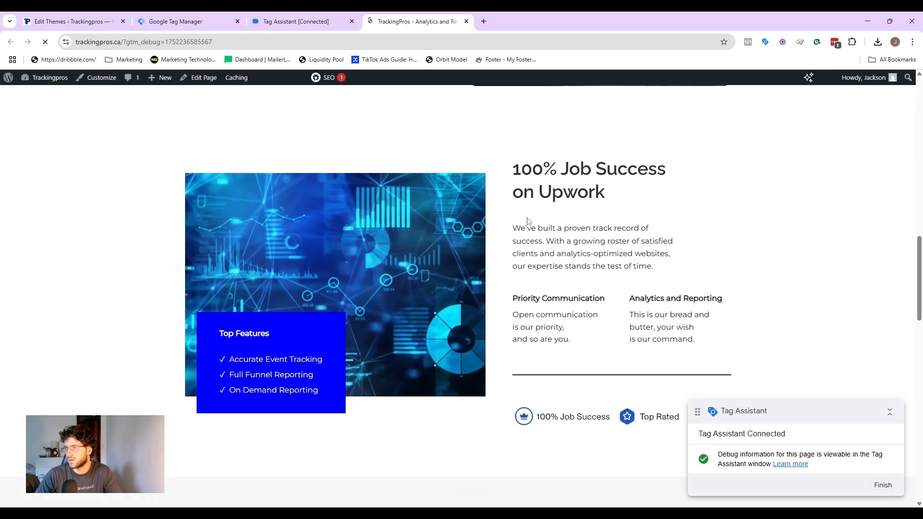
{"action": "scroll", "coordinate": [464, 202], "scroll_direction": "up", "scroll_amount": 3}
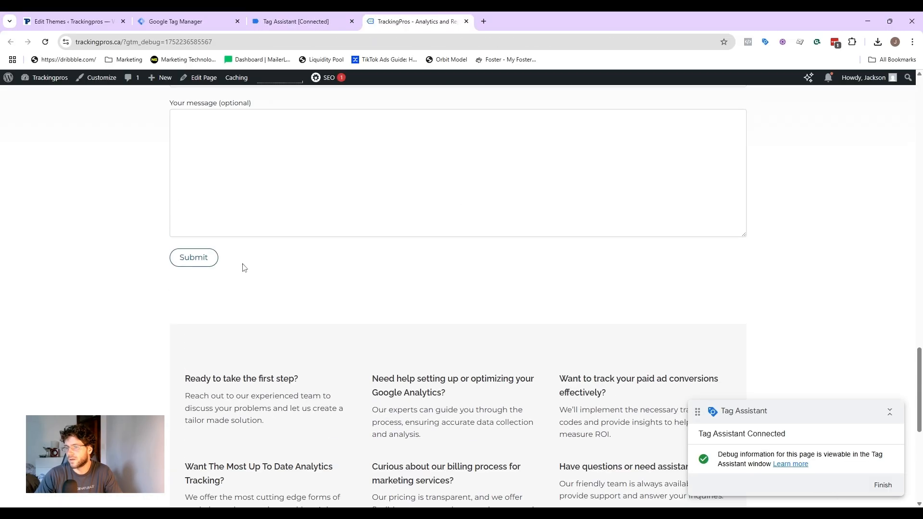
{"action": "scroll", "coordinate": [240, 266], "scroll_direction": "up", "scroll_amount": 1}
{"action": "left_click", "coordinate": [199, 310]}
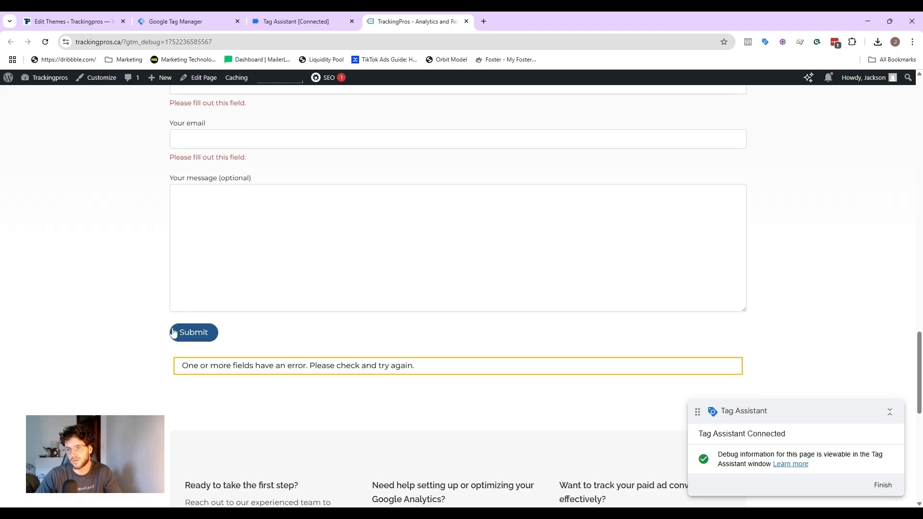
{"action": "left_click_drag", "start_coordinate": [435, 373], "coordinate": [181, 380]}
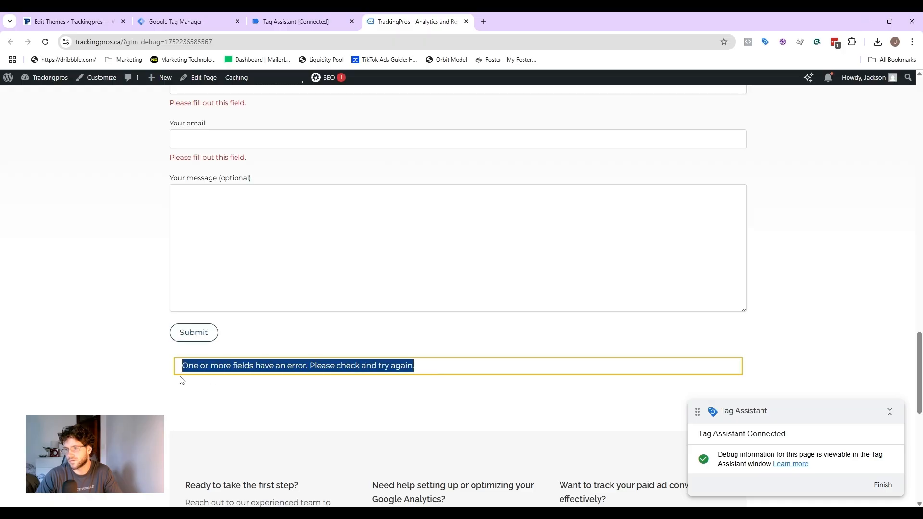
Step: Open the latest Click event's Variables in Tag Assistant
{"action": "left_click", "coordinate": [310, 21]}
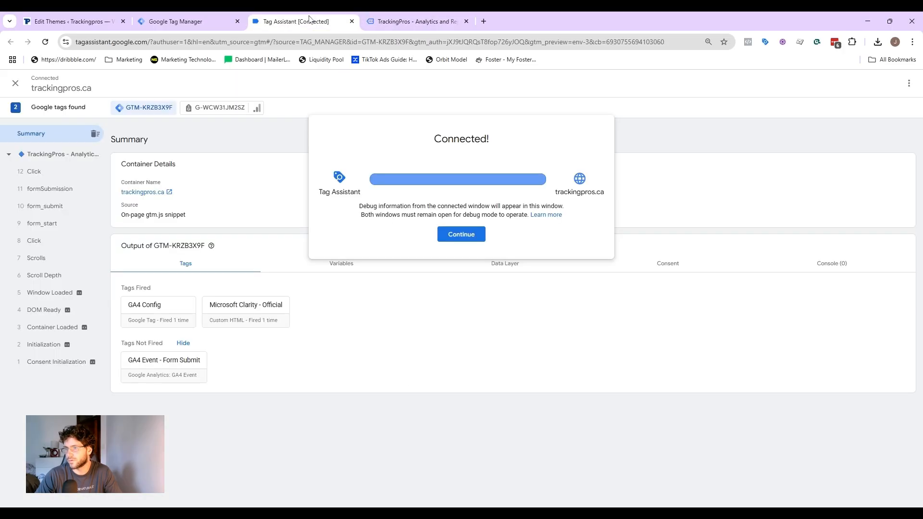
{"action": "left_click", "coordinate": [447, 233]}
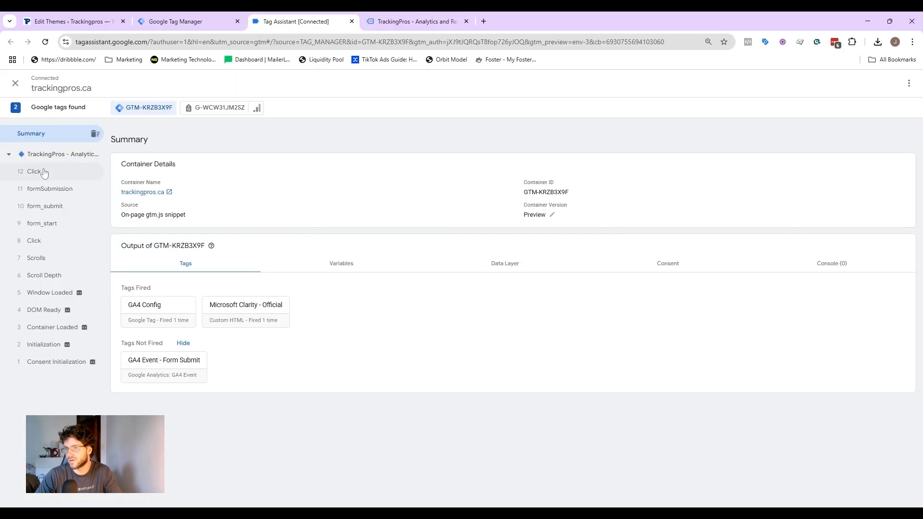
{"action": "left_click", "coordinate": [48, 175]}
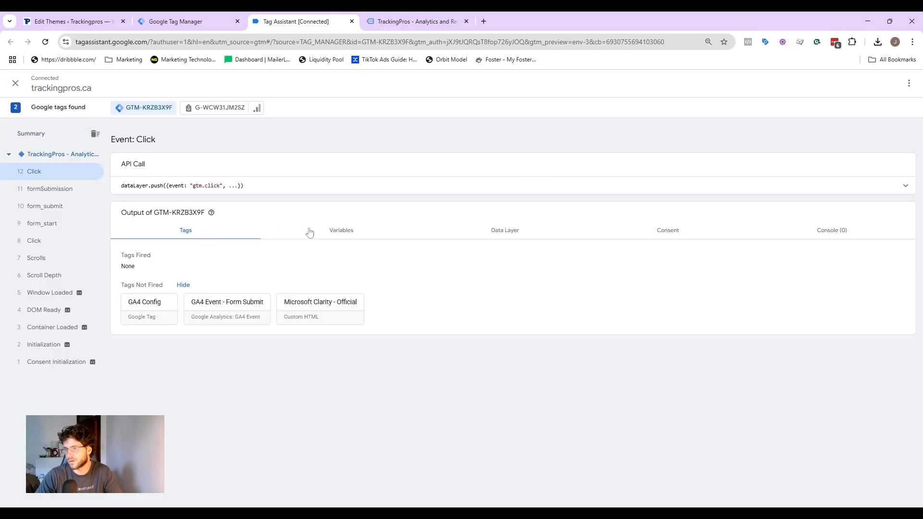
{"action": "left_click", "coordinate": [357, 235]}
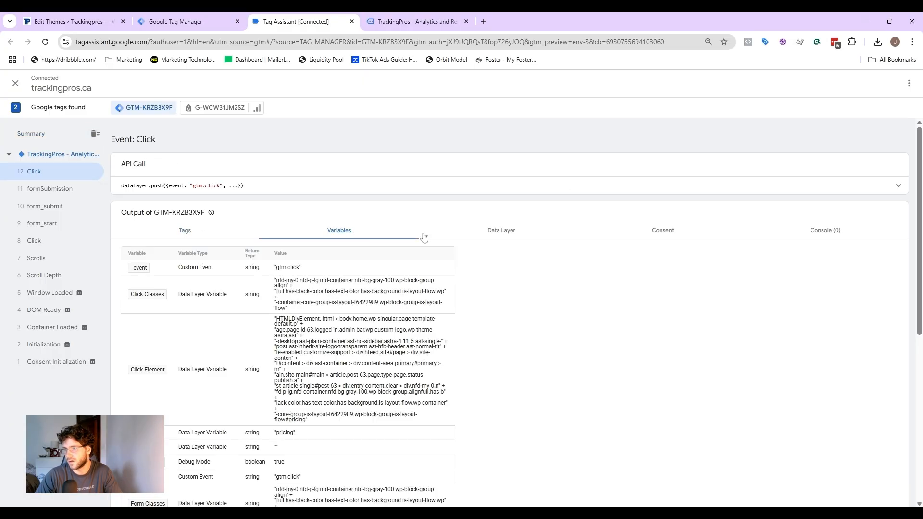
Step: Review the Click event's variables and select the Click Classes value
{"action": "scroll", "coordinate": [499, 242], "scroll_direction": "down", "scroll_amount": 1}
{"action": "scroll", "coordinate": [499, 242], "scroll_direction": "down", "scroll_amount": 4}
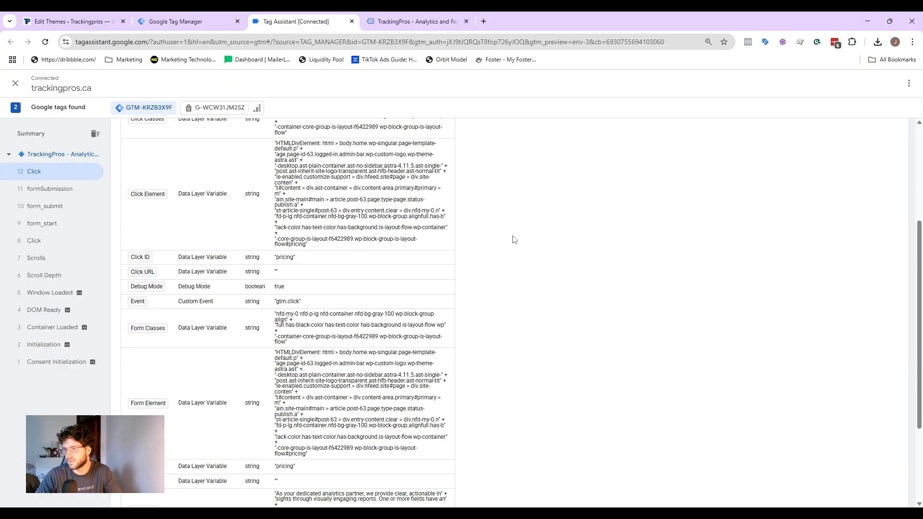
{"action": "scroll", "coordinate": [303, 216], "scroll_direction": "down", "scroll_amount": 1}
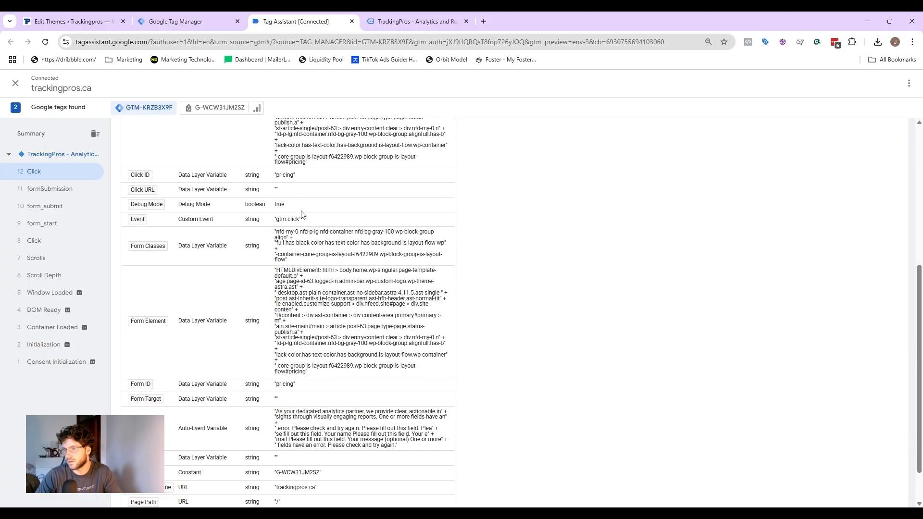
{"action": "scroll", "coordinate": [276, 209], "scroll_direction": "down", "scroll_amount": 1}
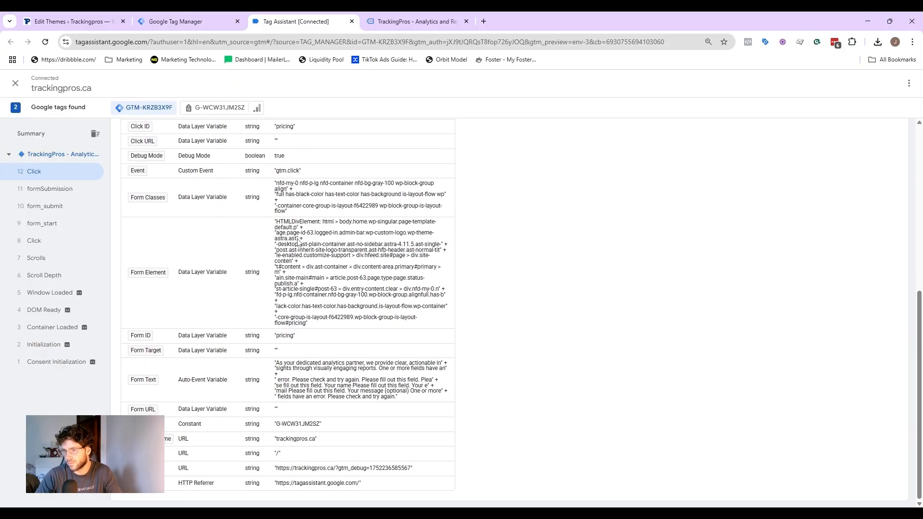
{"action": "scroll", "coordinate": [308, 413], "scroll_direction": "up", "scroll_amount": 6}
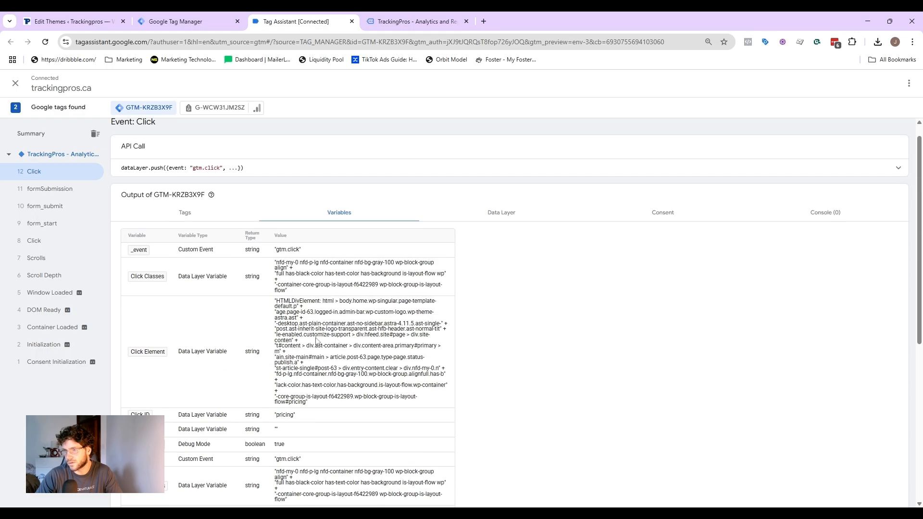
{"action": "scroll", "coordinate": [325, 269], "scroll_direction": "down", "scroll_amount": 1}
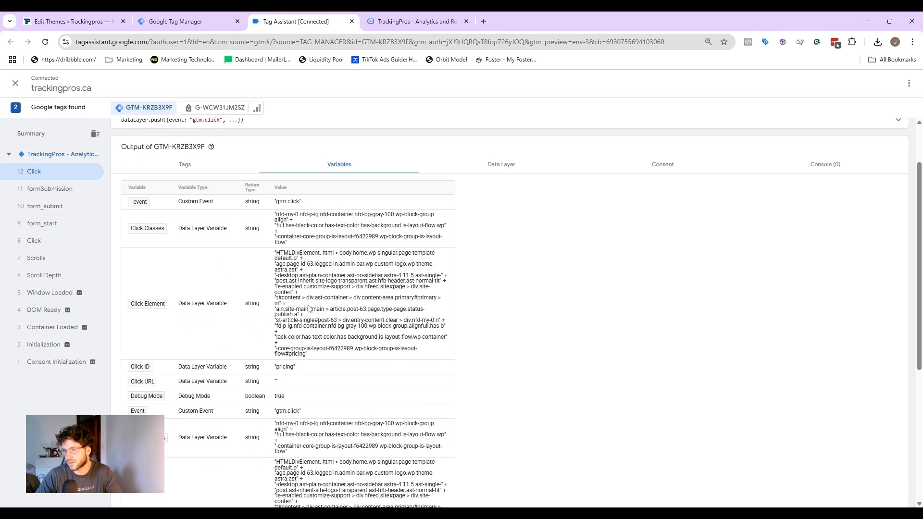
{"action": "scroll", "coordinate": [269, 332], "scroll_direction": "down", "scroll_amount": 2}
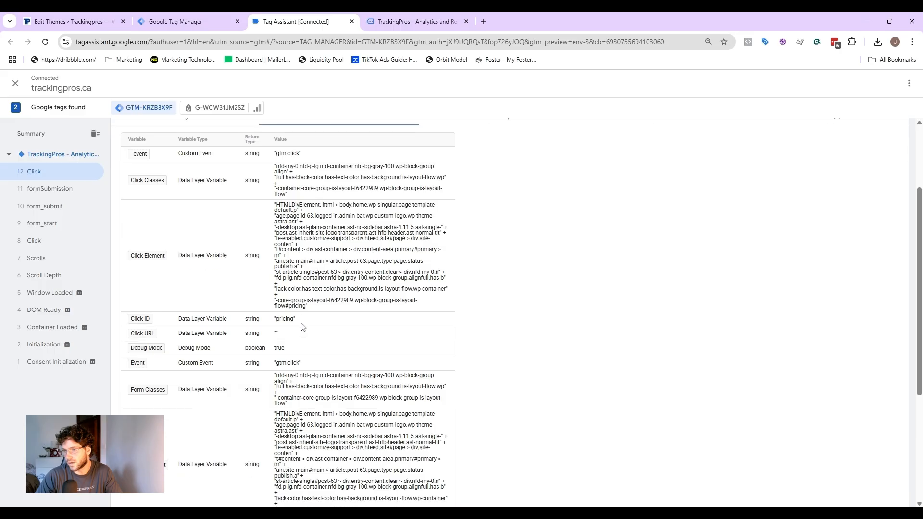
{"action": "scroll", "coordinate": [334, 303], "scroll_direction": "down", "scroll_amount": 3}
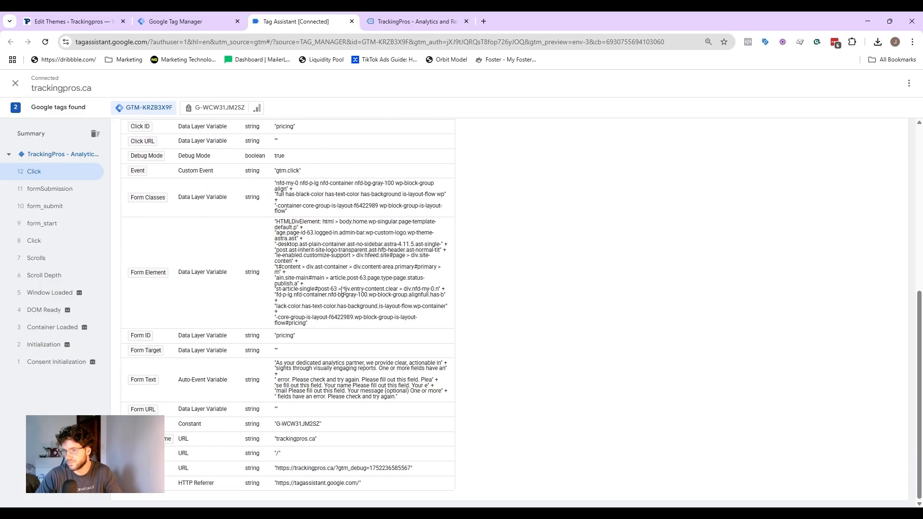
{"action": "scroll", "coordinate": [344, 337], "scroll_direction": "up", "scroll_amount": 2}
{"action": "scroll", "coordinate": [343, 336], "scroll_direction": "up", "scroll_amount": 5}
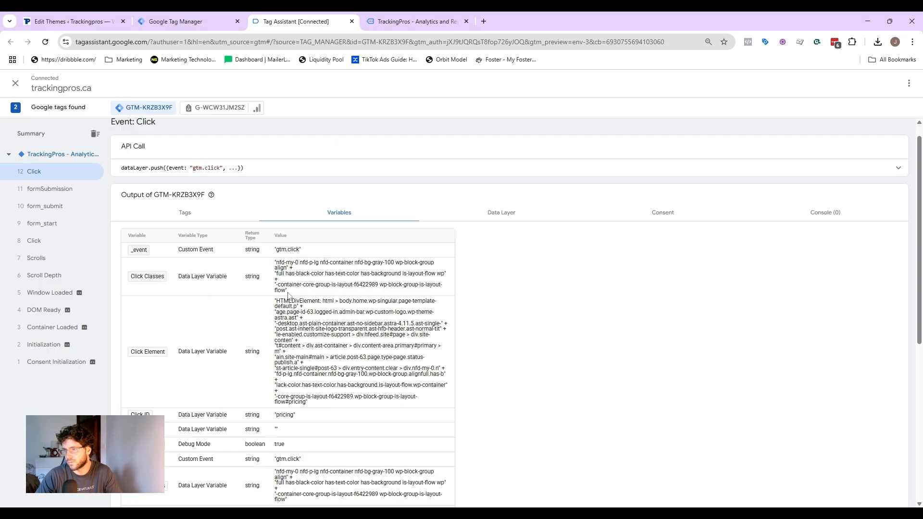
{"action": "left_click_drag", "start_coordinate": [278, 266], "coordinate": [285, 295]}
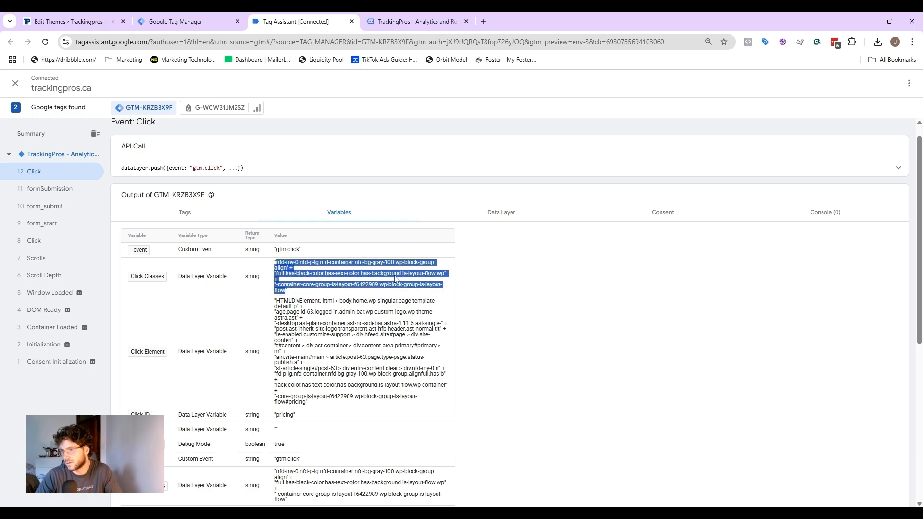
Step: Create a new Click - All Elements trigger firing on some clicks where Click Classes equals the copied class value
{"action": "left_click", "coordinate": [185, 16]}
{"action": "left_click", "coordinate": [44, 226]}
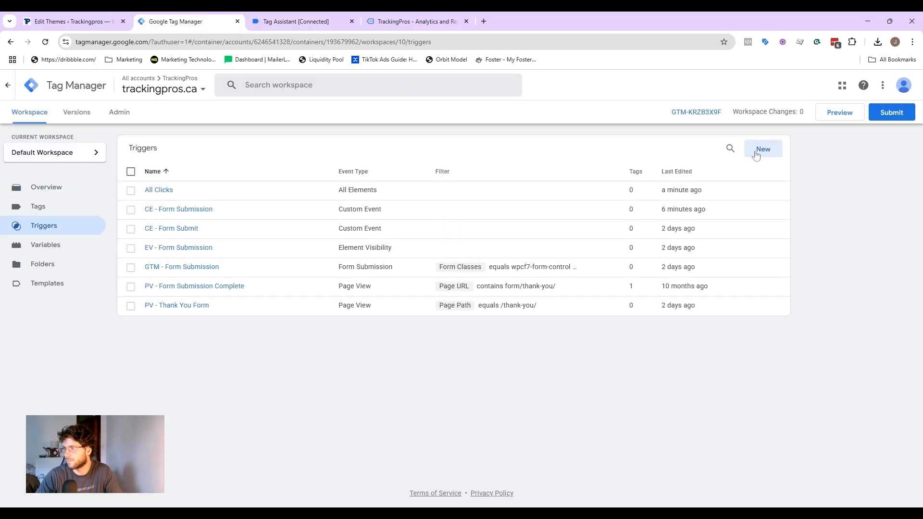
{"action": "left_click", "coordinate": [756, 155]}
{"action": "left_click", "coordinate": [507, 168]}
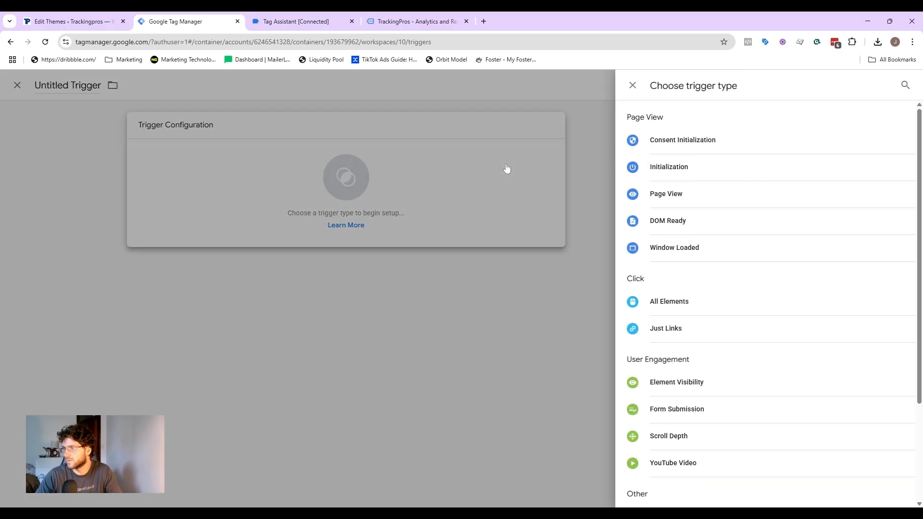
{"action": "left_click", "coordinate": [702, 309]}
{"action": "left_click", "coordinate": [454, 224]}
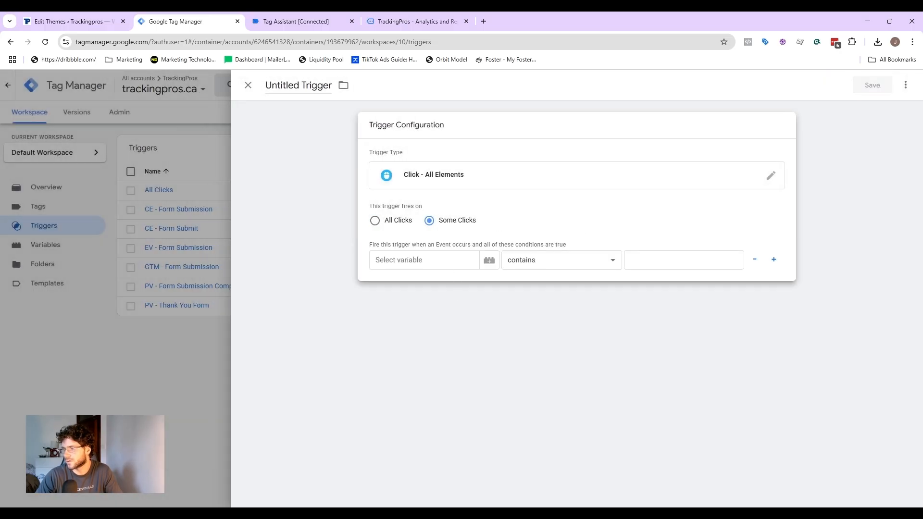
{"action": "left_click", "coordinate": [328, 21]}
{"action": "left_click", "coordinate": [178, 16]}
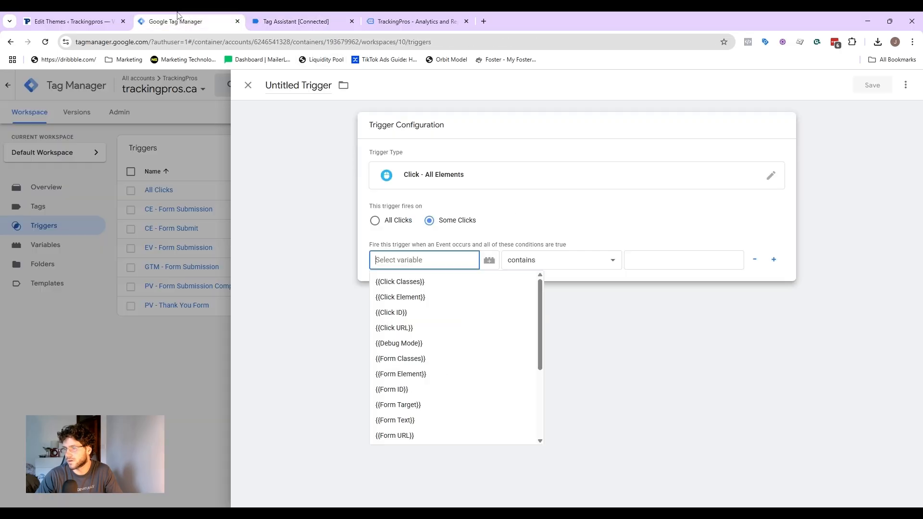
{"action": "left_click", "coordinate": [410, 282]}
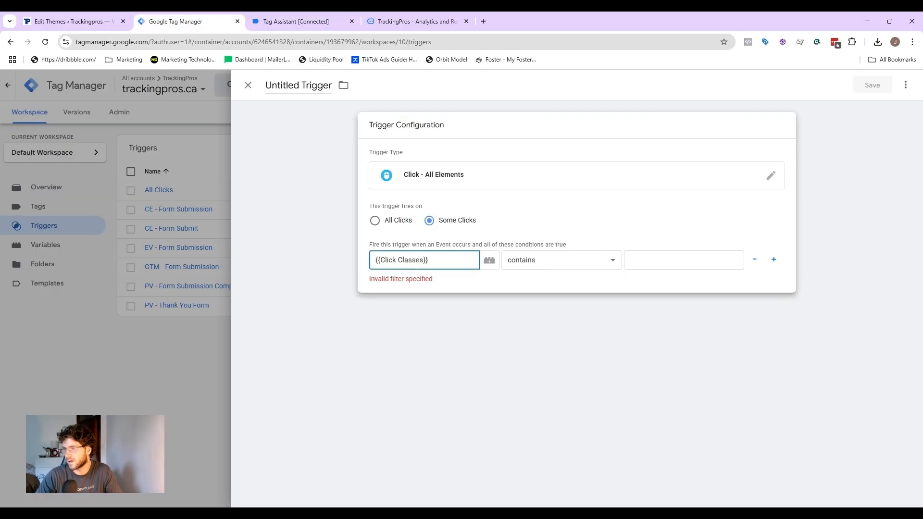
{"action": "left_click", "coordinate": [586, 264]}
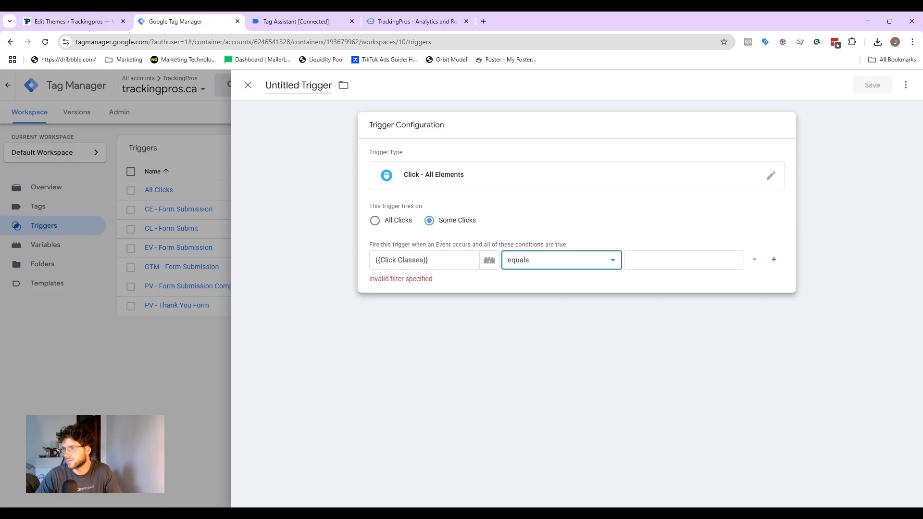
{"action": "left_click", "coordinate": [693, 263]}
{"action": "key", "text": "ctrl+v"}
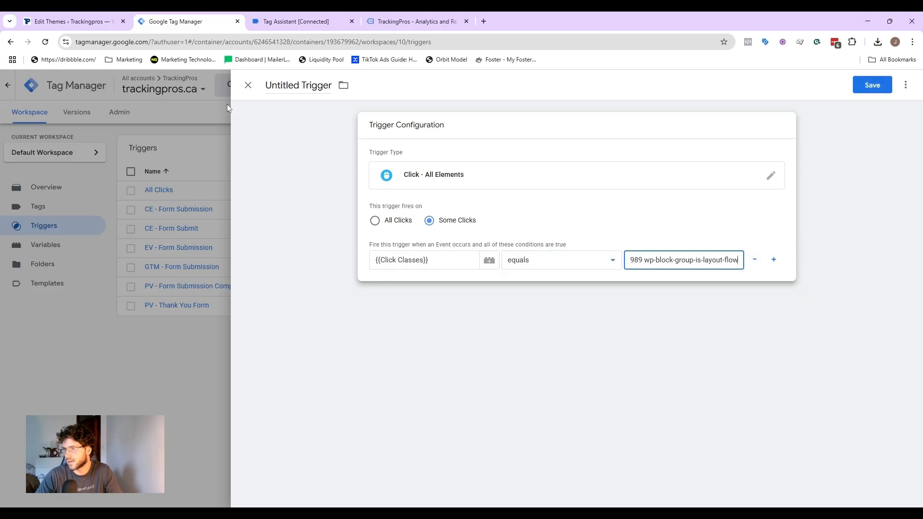
Step: Name the trigger "AE - Submit Click" and save it
{"action": "left_click", "coordinate": [298, 85]}
{"action": "double_click", "coordinate": [283, 85]}
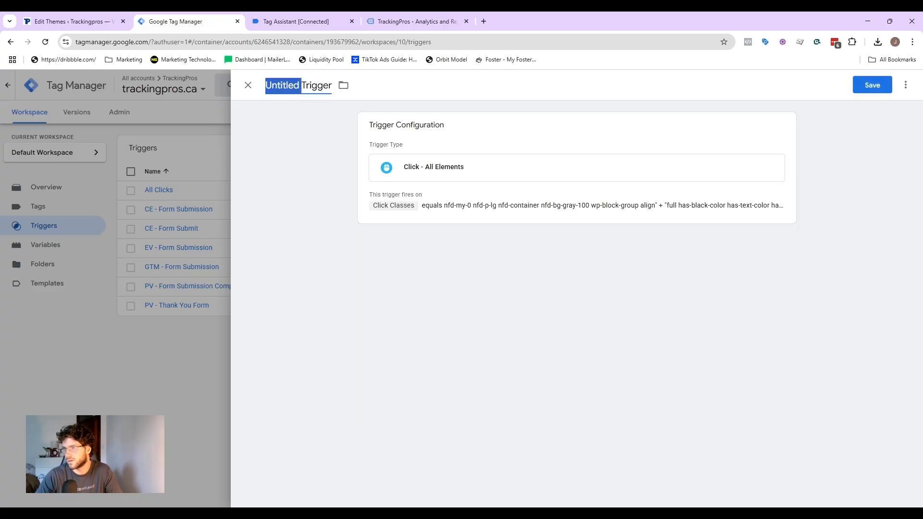
{"action": "key", "text": "ctrl+a"}
{"action": "type", "text": "AE - "}
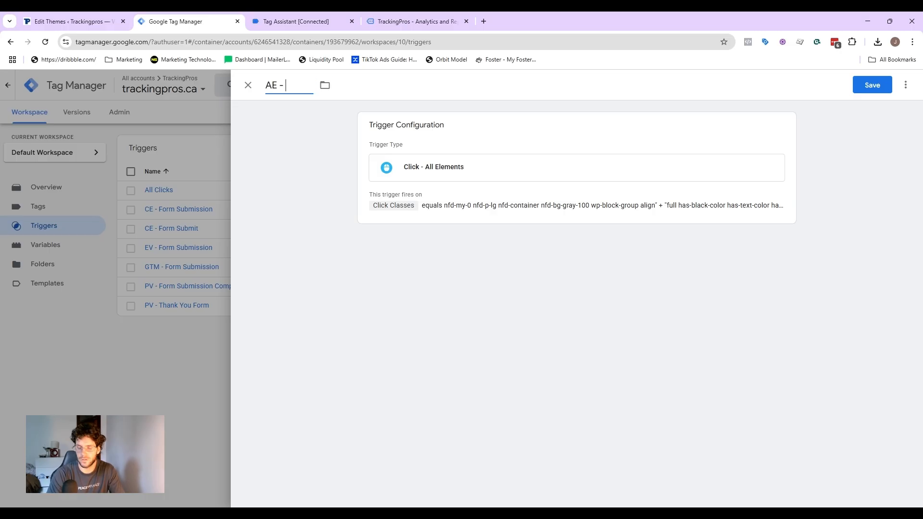
{"action": "type", "text": "S"}
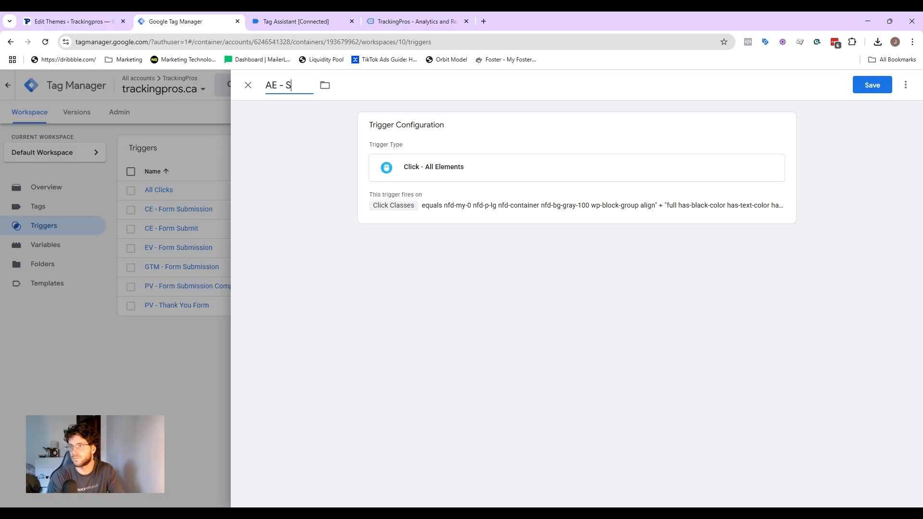
{"action": "type", "text": "ubmit Click"}
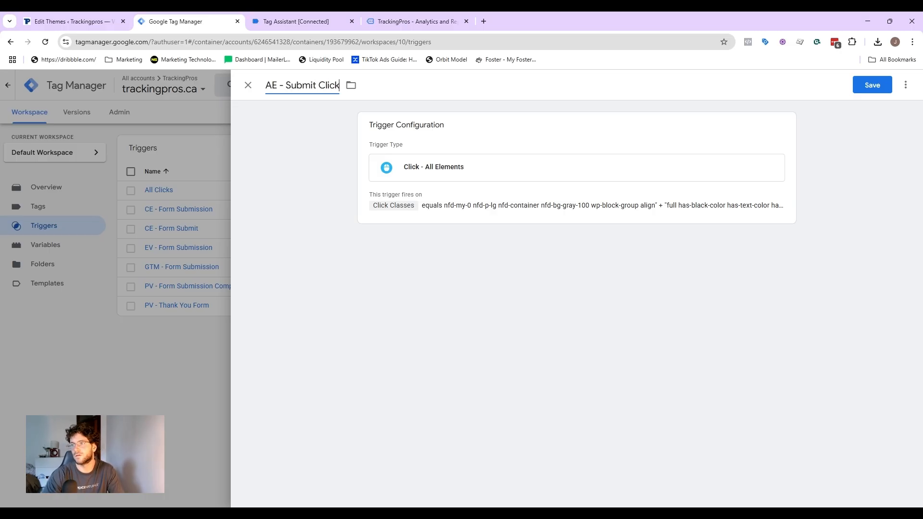
{"action": "left_click", "coordinate": [881, 85]}
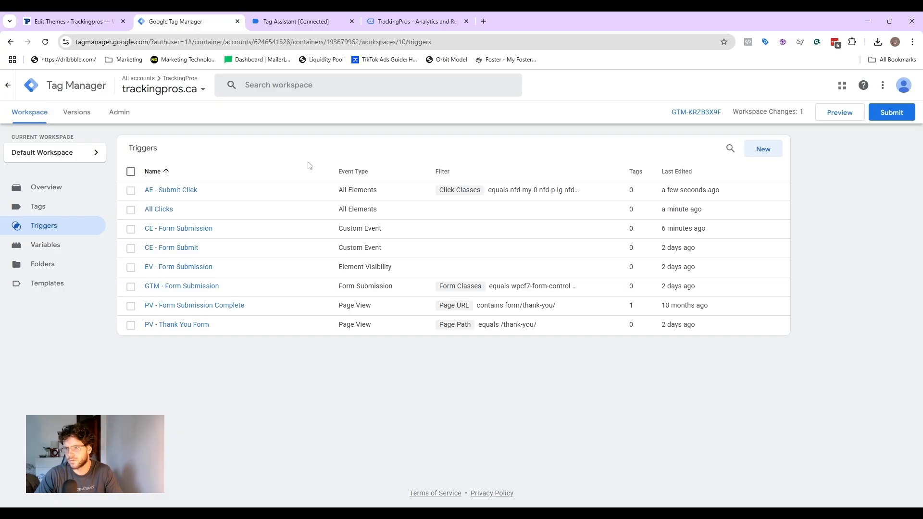
Step: Close the Tag Assistant and website tabs
{"action": "left_click", "coordinate": [349, 22]}
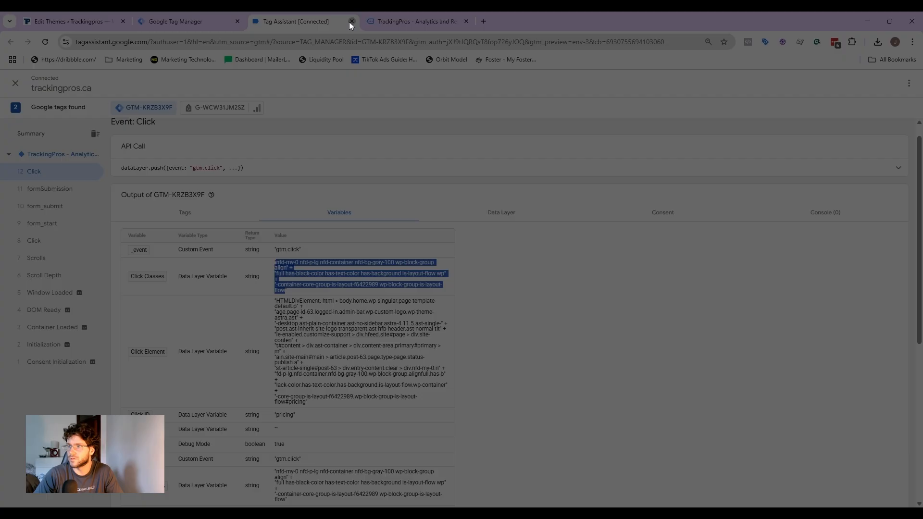
{"action": "left_click", "coordinate": [351, 21]}
{"action": "left_click", "coordinate": [352, 21]}
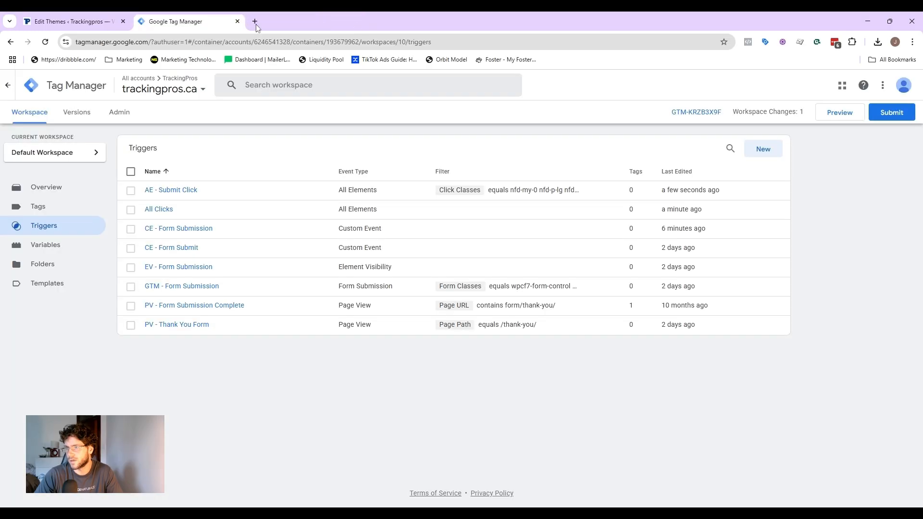
Step: Create a new Google Analytics: GA4 Event tag using {{GA4 Config}} as the Measurement ID
{"action": "left_click", "coordinate": [64, 212]}
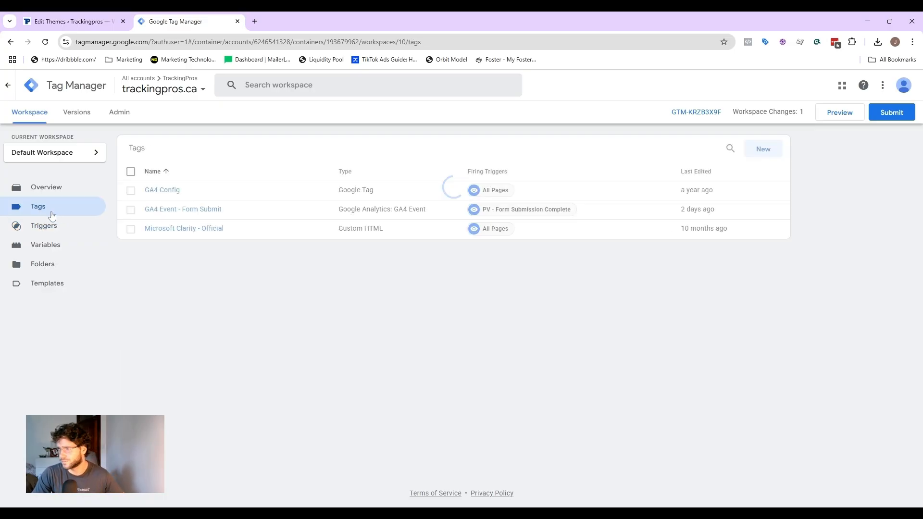
{"action": "left_click", "coordinate": [767, 154]}
{"action": "left_click", "coordinate": [465, 148]}
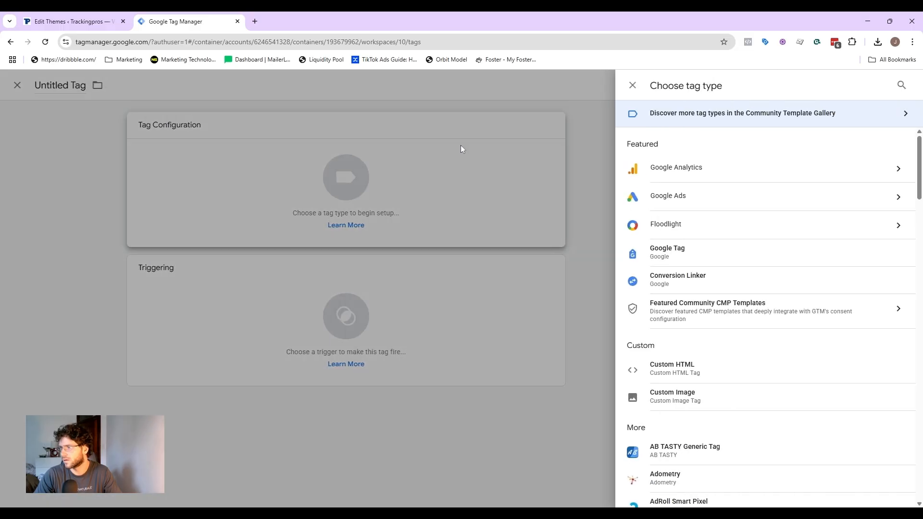
{"action": "left_click", "coordinate": [711, 171]}
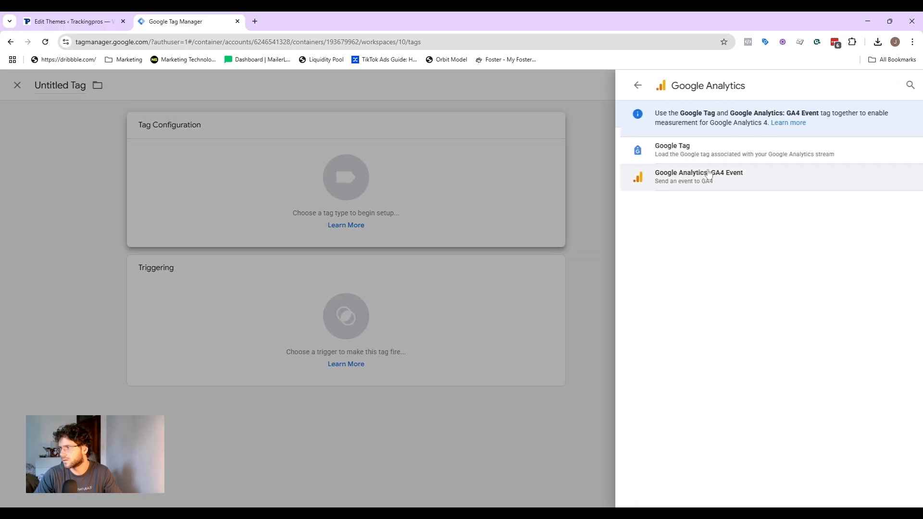
{"action": "left_click", "coordinate": [672, 183]}
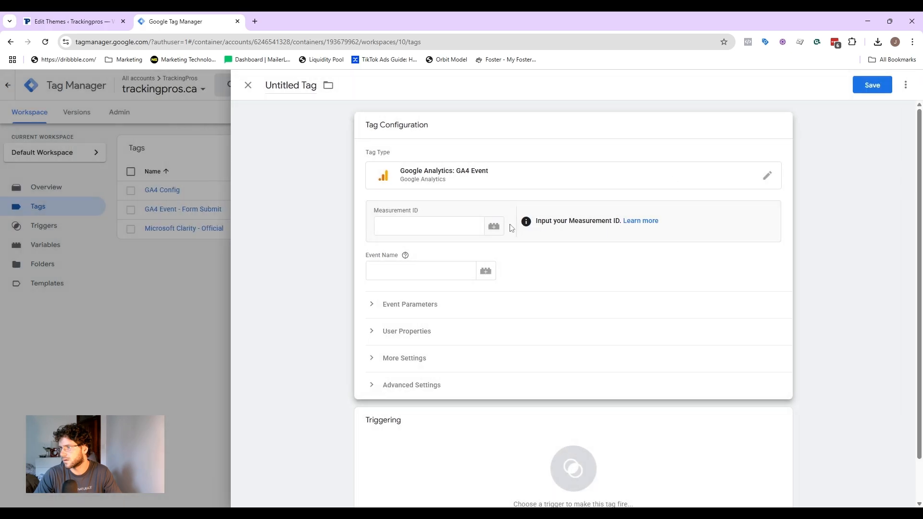
{"action": "left_click", "coordinate": [496, 227]}
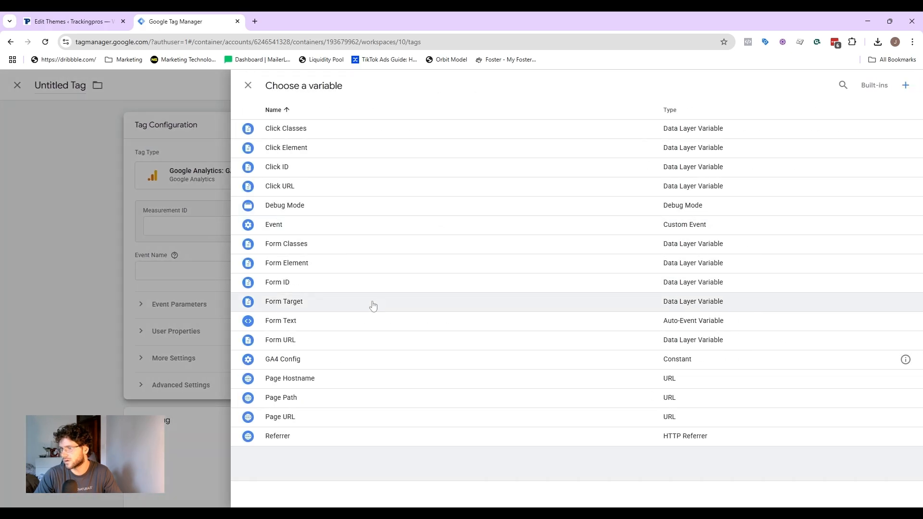
{"action": "left_click", "coordinate": [318, 361]}
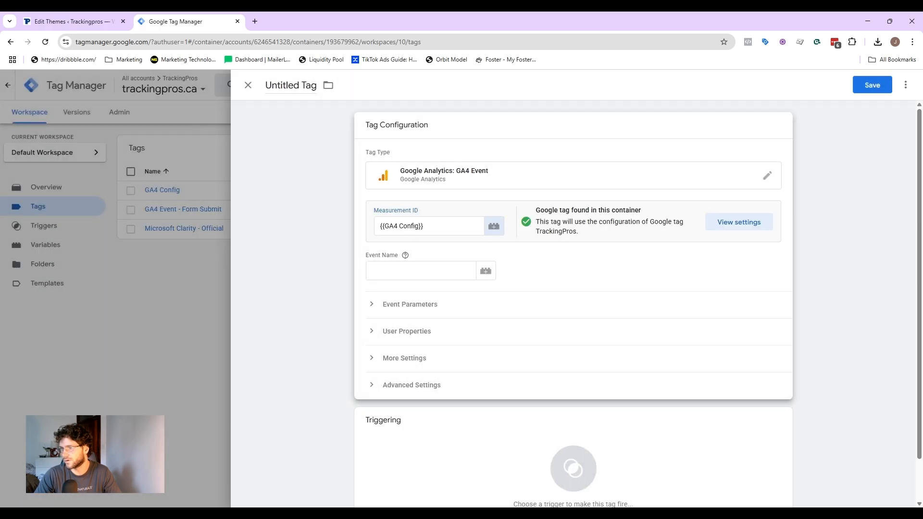
{"action": "triple_click", "coordinate": [402, 226]}
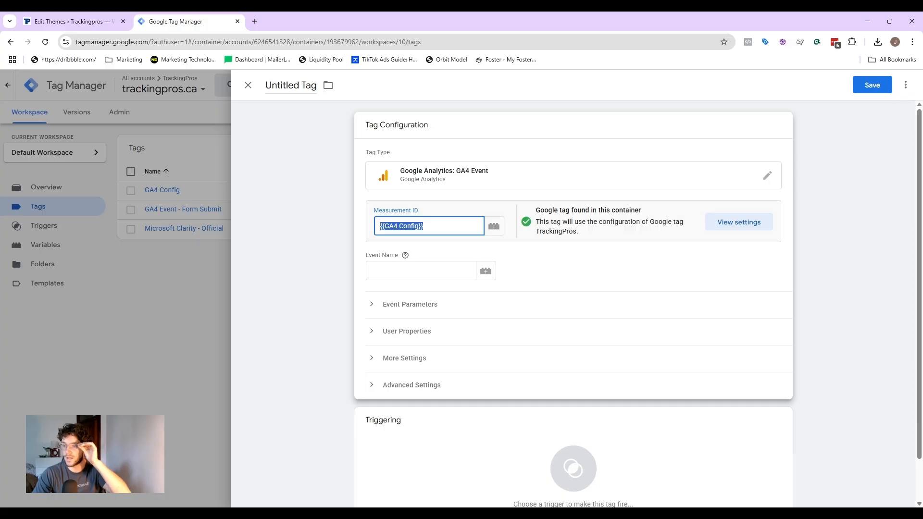
Step: Set the event name to form_submit and name the tag "GA4 Event - Form Submit"
{"action": "left_click", "coordinate": [414, 270]}
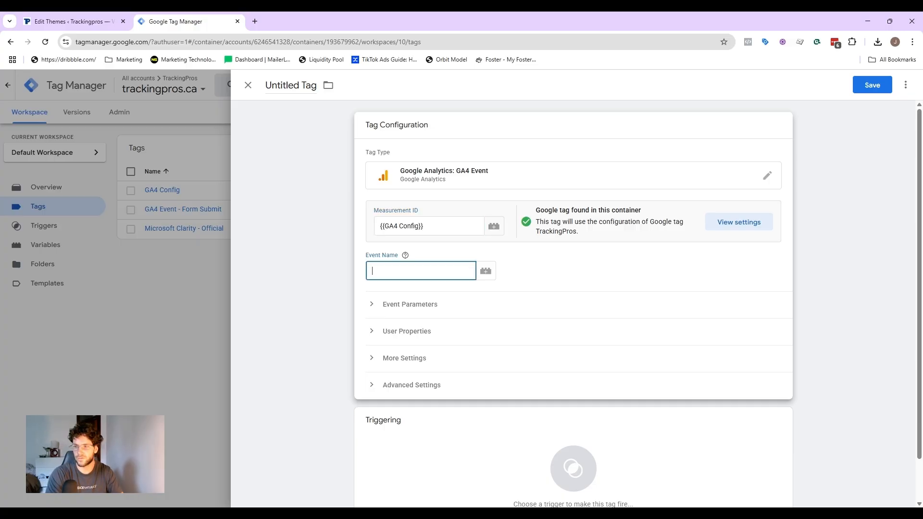
{"action": "type", "text": "form_submit"}
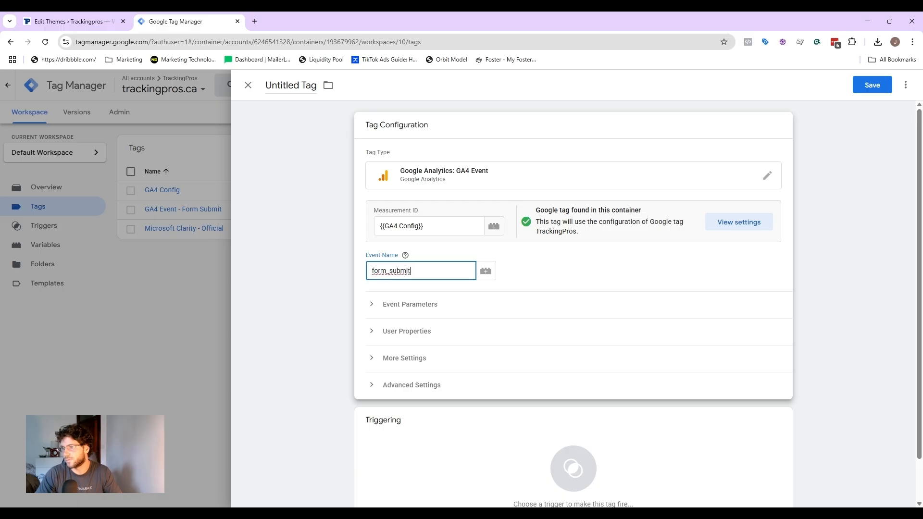
{"action": "left_click", "coordinate": [290, 85]}
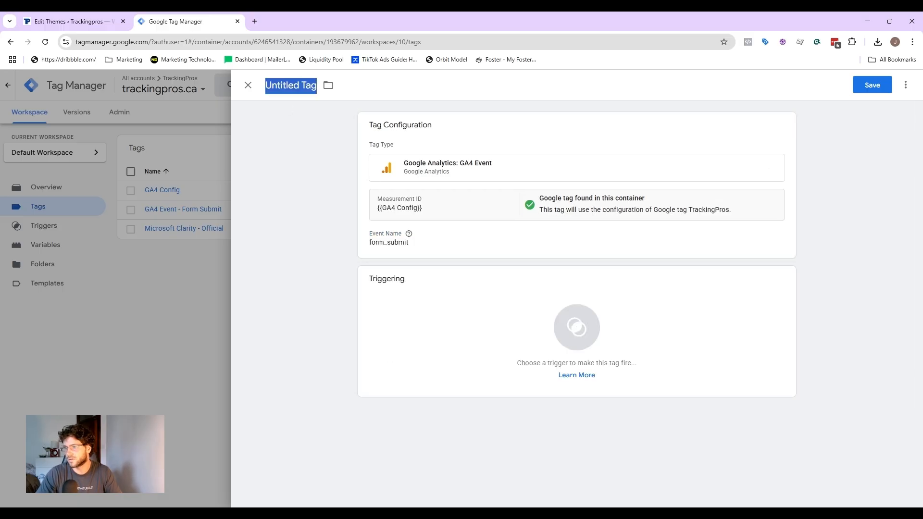
{"action": "type", "text": "GA4 E"}
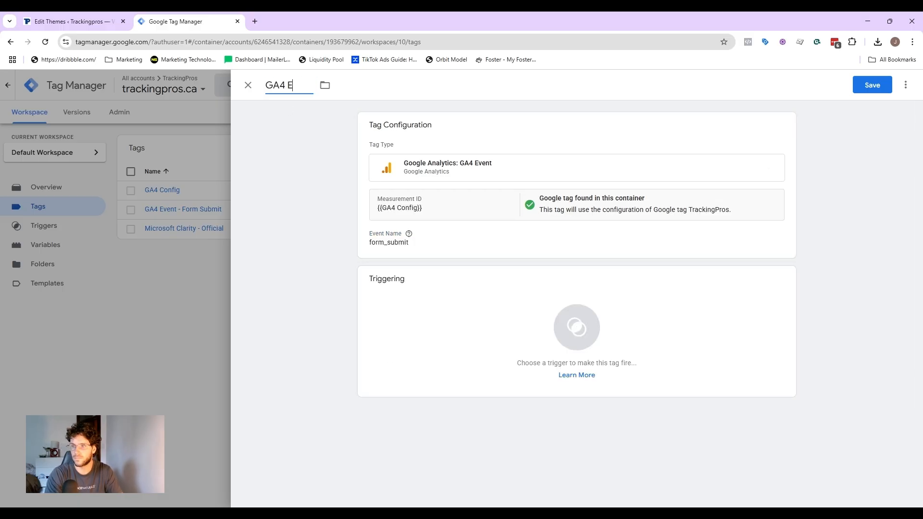
{"action": "type", "text": "vent - Form Submit"}
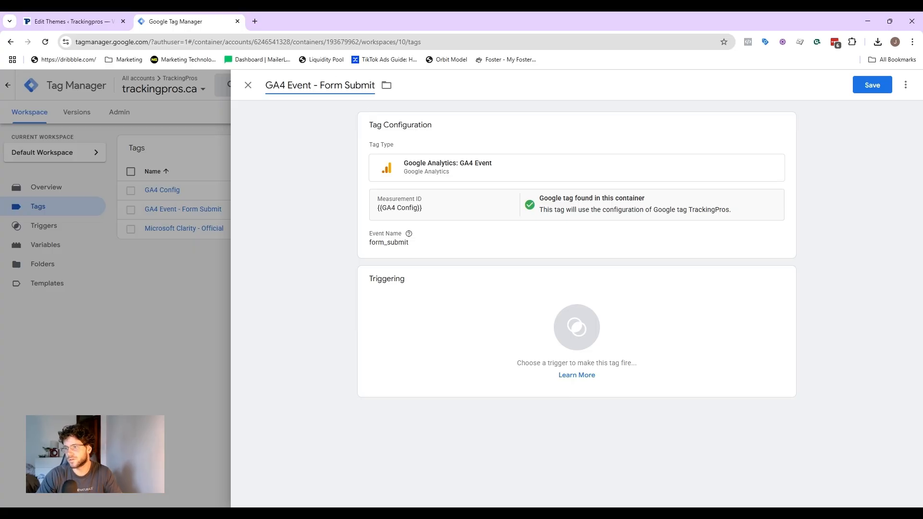
Step: Add EV - Form Submission as the tag's firing trigger
{"action": "left_click", "coordinate": [403, 109]}
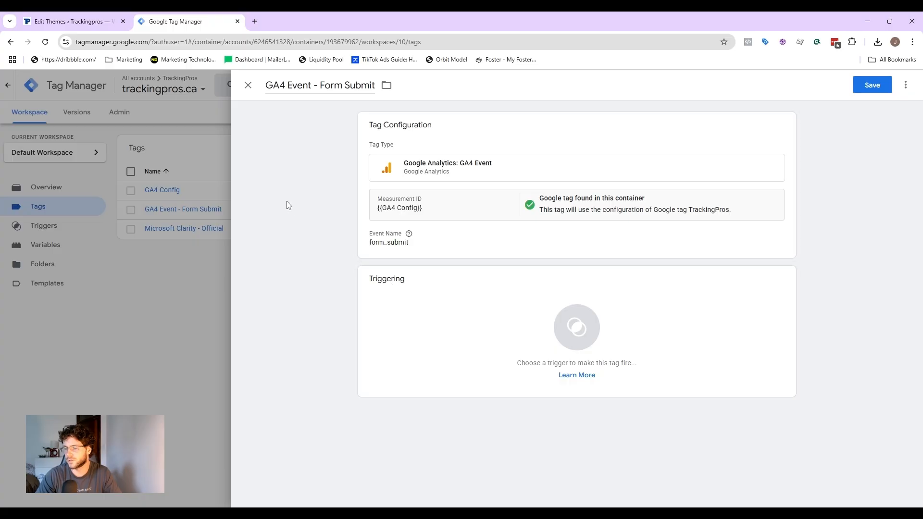
{"action": "left_click", "coordinate": [409, 323]}
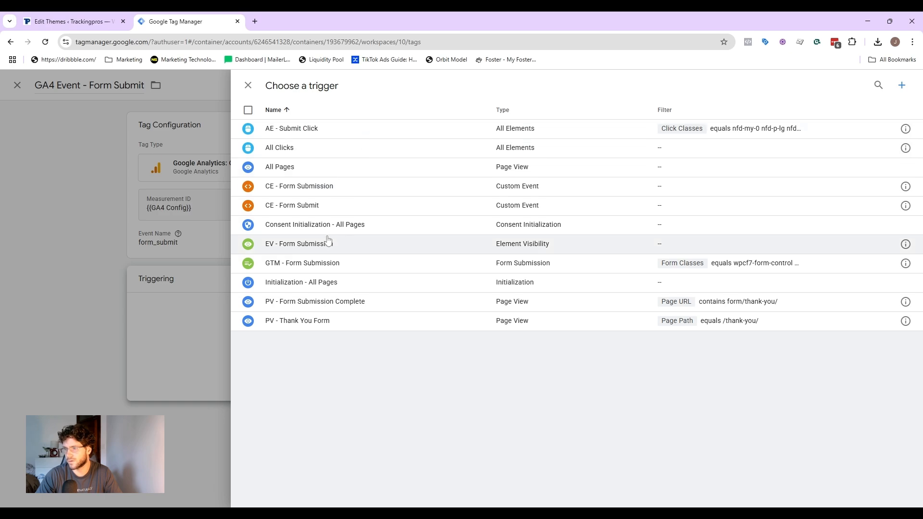
{"action": "left_click", "coordinate": [346, 250]}
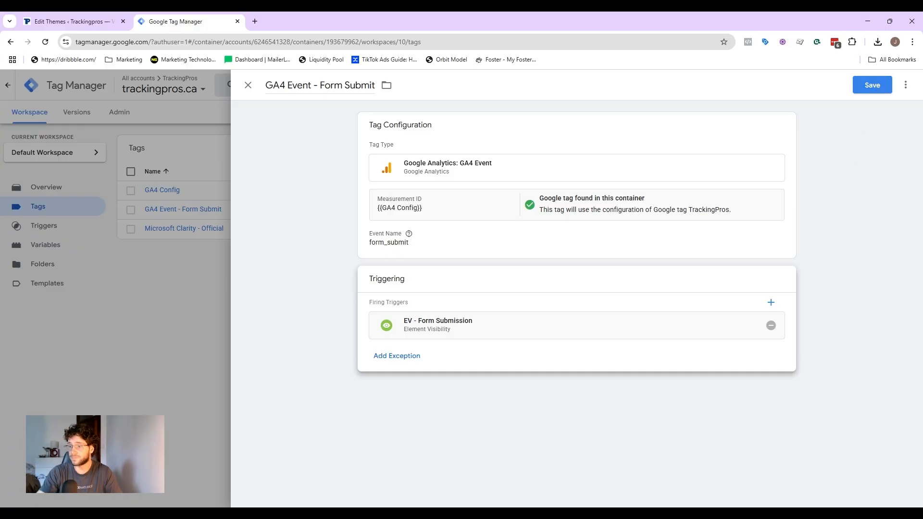
Step: Set the tag's Advanced Settings firing option to Once per page
{"action": "left_click", "coordinate": [496, 237]}
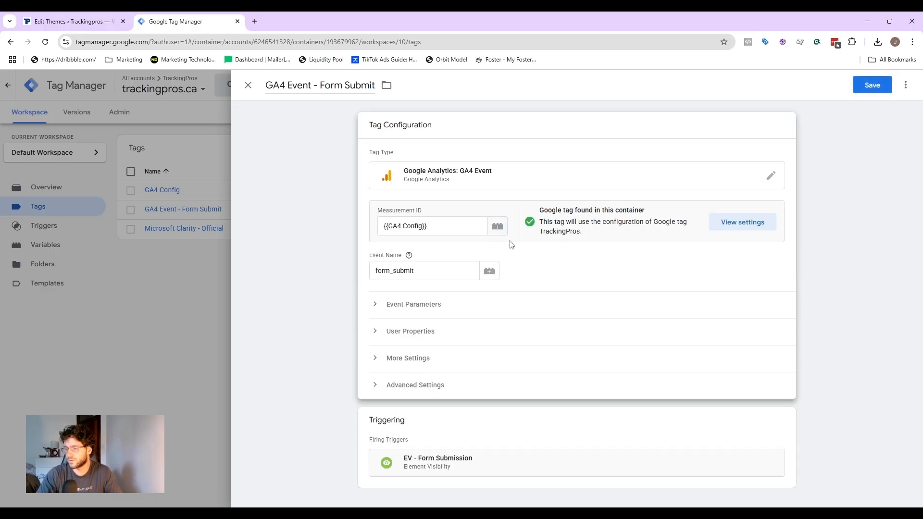
{"action": "left_click", "coordinate": [409, 384]}
{"action": "scroll", "coordinate": [466, 315], "scroll_direction": "down", "scroll_amount": 4}
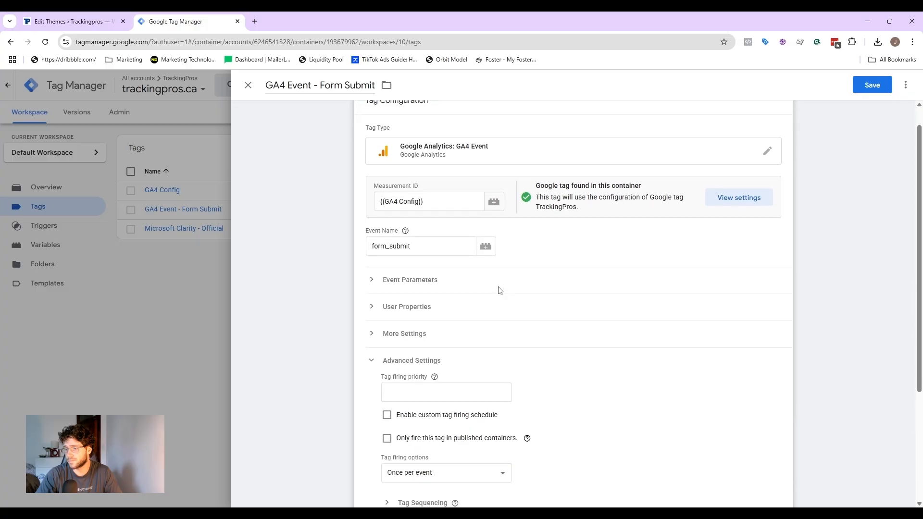
{"action": "mouse_move", "coordinate": [457, 340]}
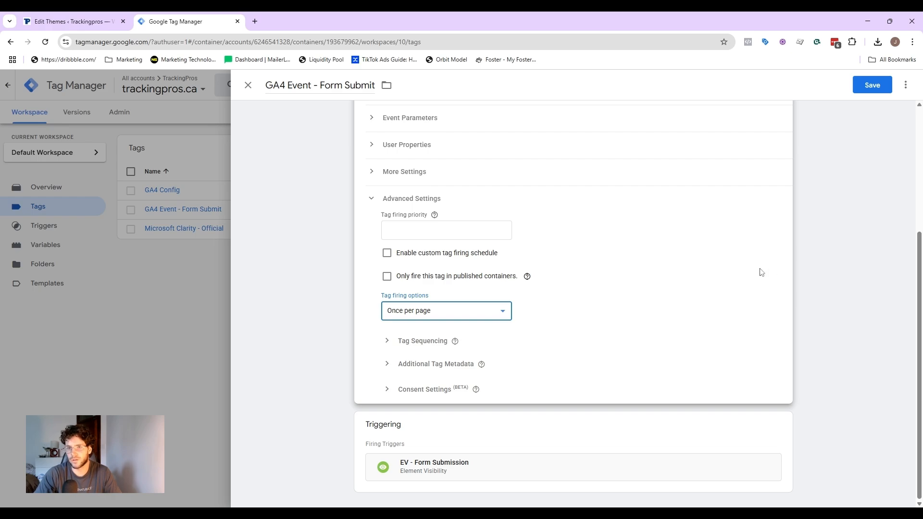
{"action": "left_click", "coordinate": [687, 273]}
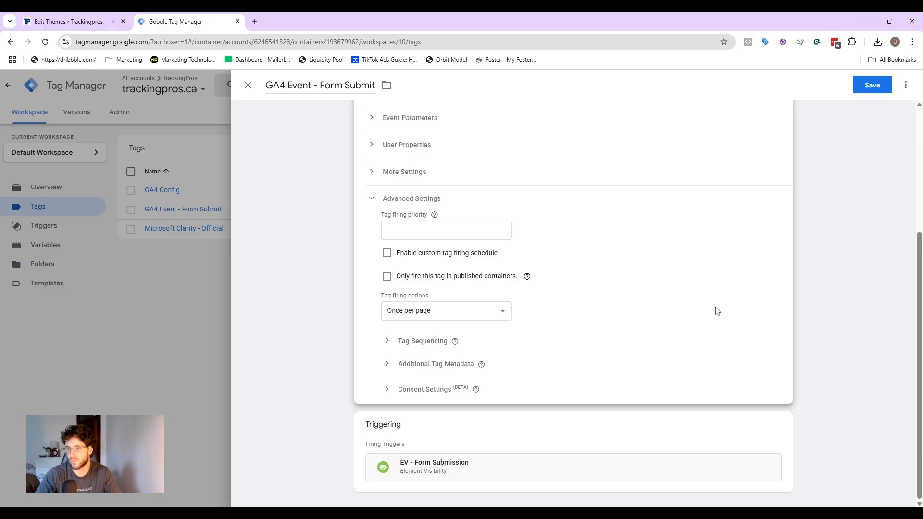
{"action": "left_click", "coordinate": [413, 318]}
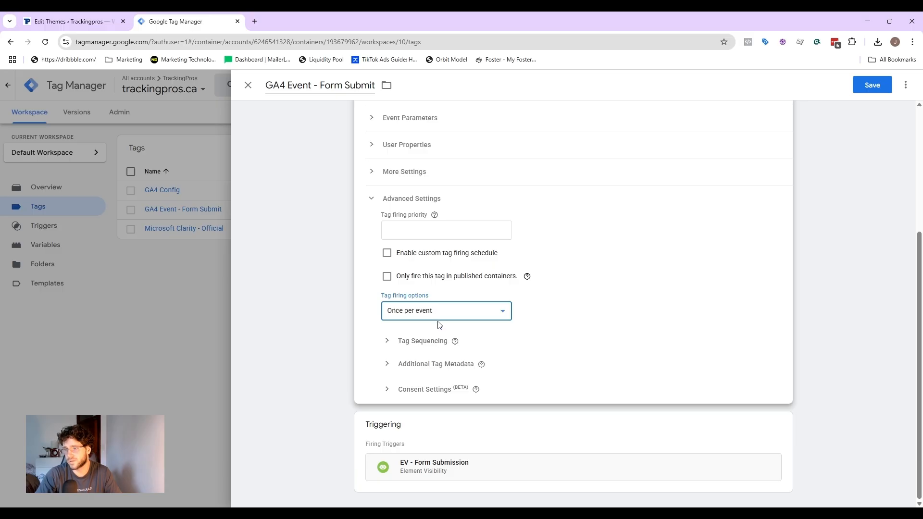
{"action": "left_click", "coordinate": [473, 416]}
{"action": "left_click", "coordinate": [534, 385]}
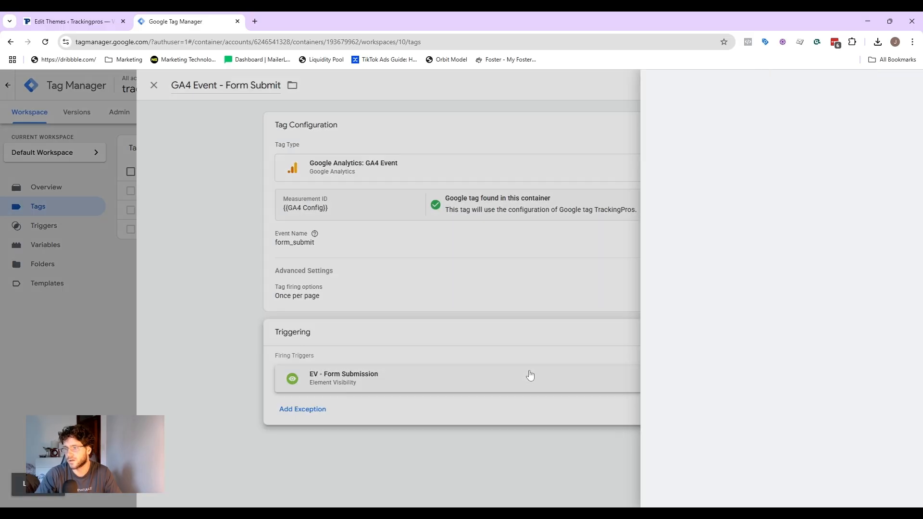
Step: Change the GA4 form submit tag's firing option to Once per event and try to save the tag
{"action": "left_click", "coordinate": [298, 248]}
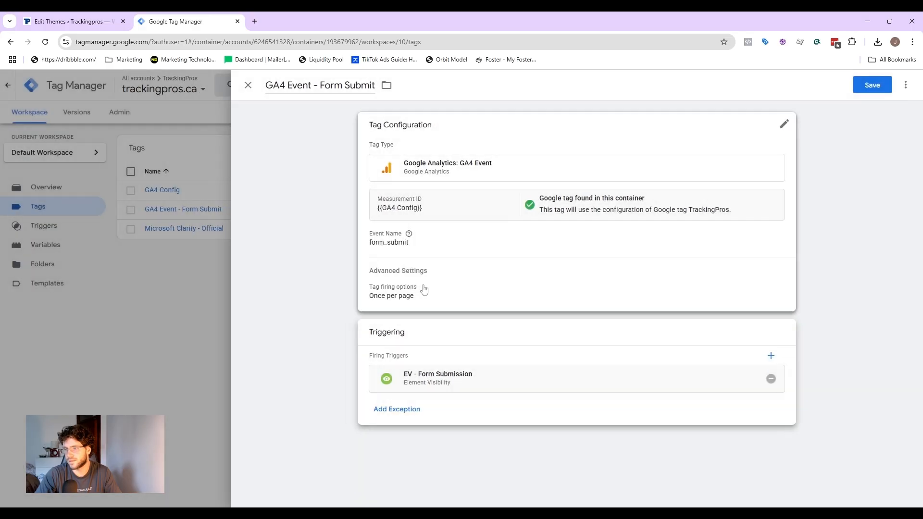
{"action": "left_click", "coordinate": [423, 289]}
{"action": "scroll", "coordinate": [451, 408], "scroll_direction": "down", "scroll_amount": 3}
{"action": "left_click", "coordinate": [410, 360]}
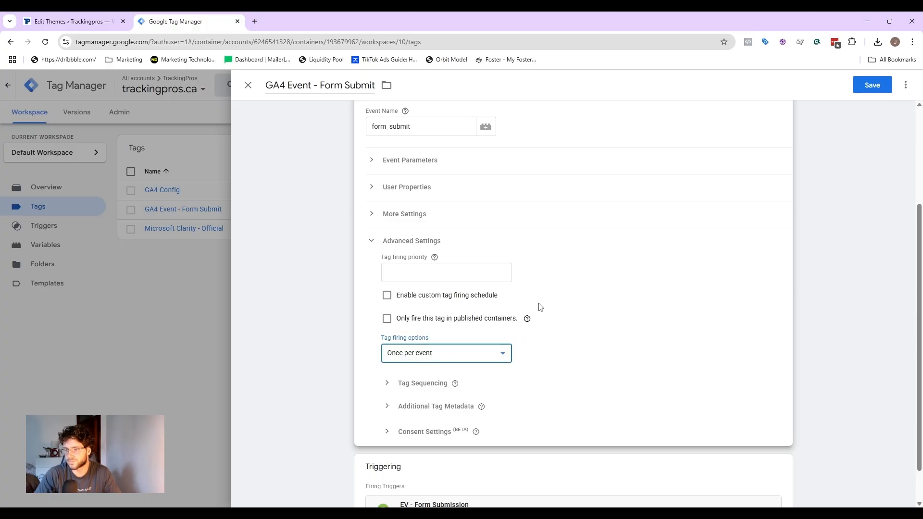
{"action": "scroll", "coordinate": [524, 251], "scroll_direction": "down", "scroll_amount": 1}
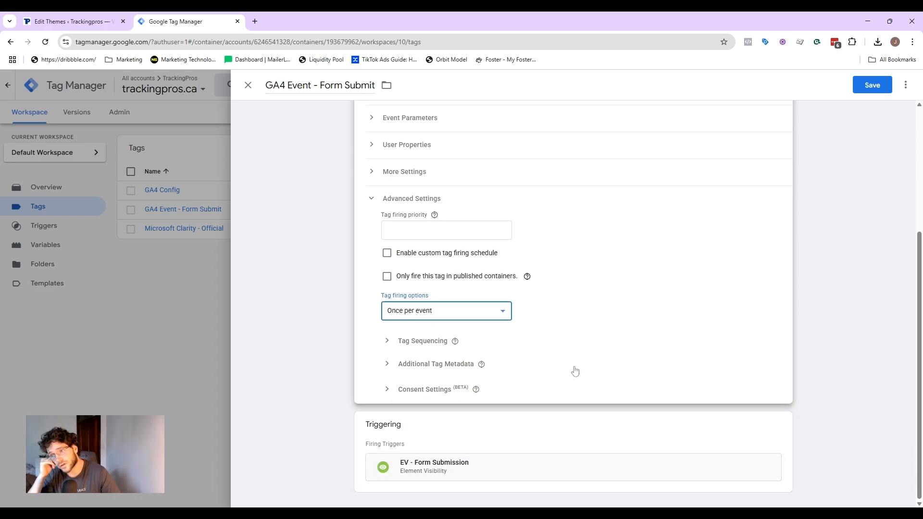
{"action": "left_click", "coordinate": [864, 87]}
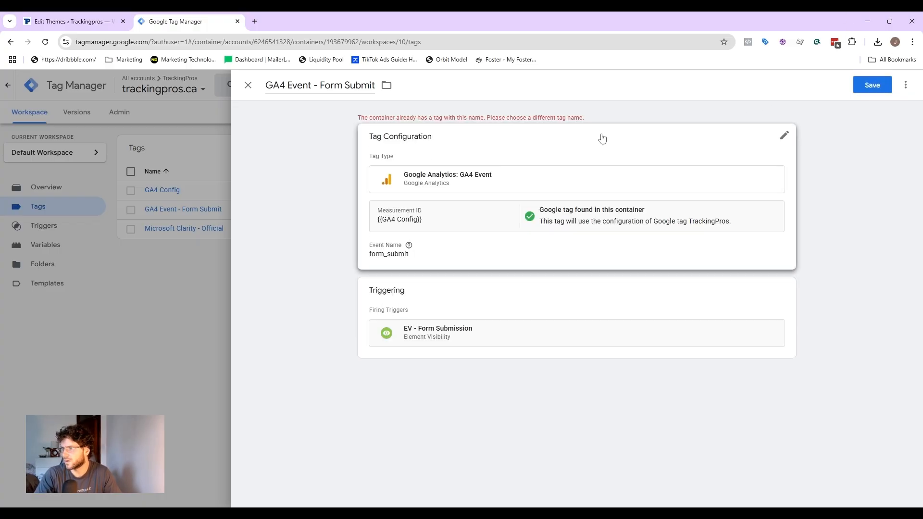
Step: Rename the tag to "GA4 Event - Form Submisson" and save it
{"action": "left_click", "coordinate": [370, 88]}
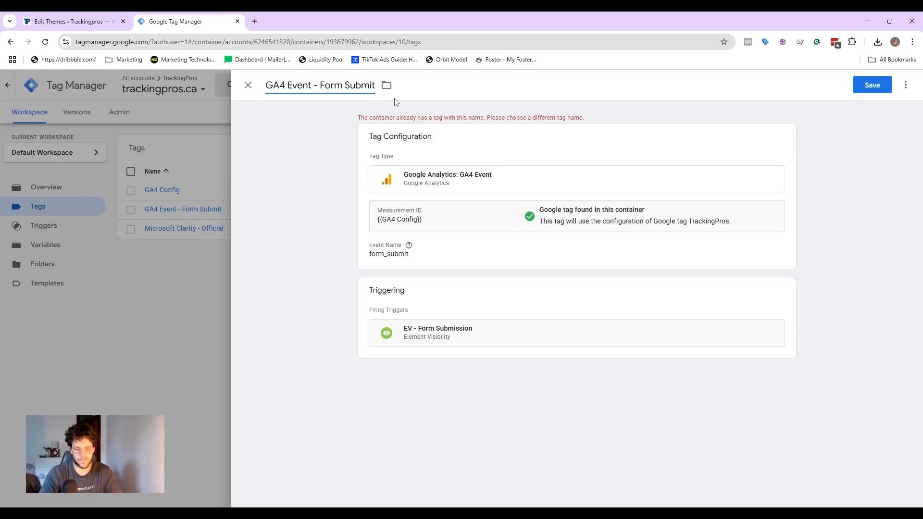
{"action": "key", "text": "BackSpace"}
{"action": "type", "text": "sson"}
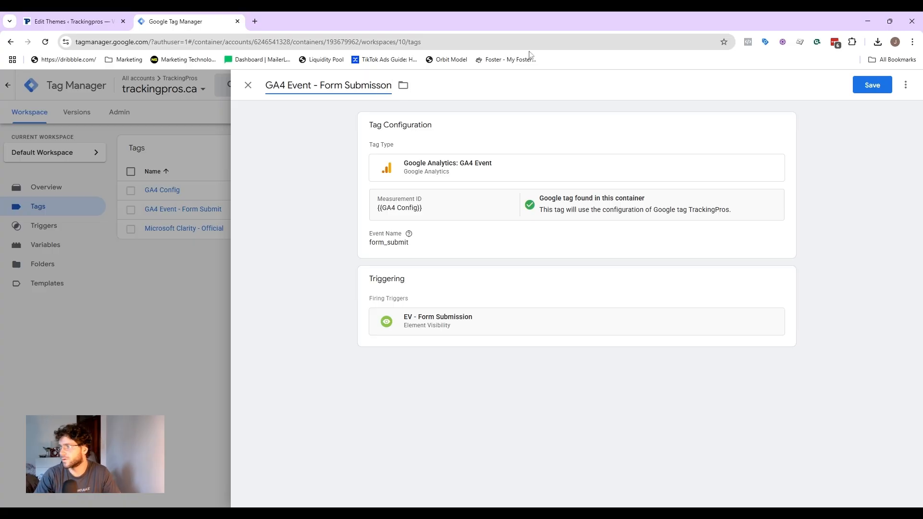
{"action": "left_click", "coordinate": [868, 87]}
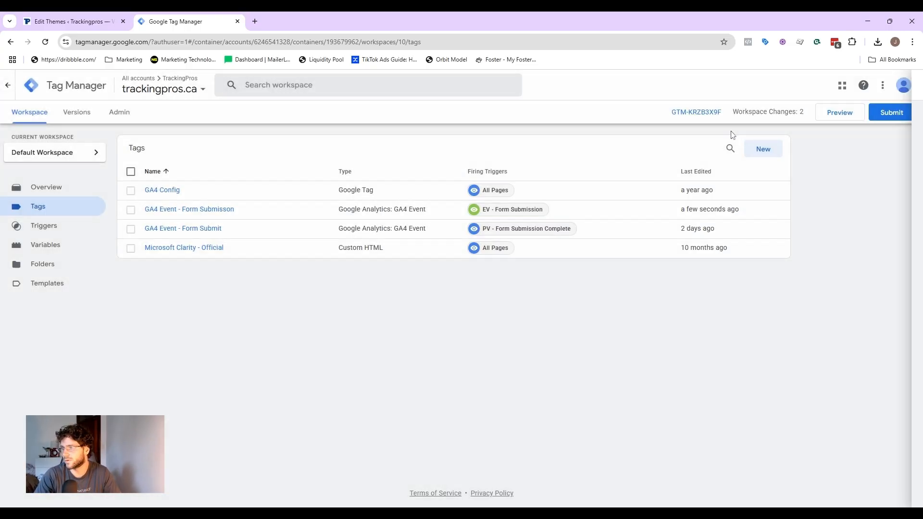
Step: Submit and publish the workspace changes, skipping the version name and description
{"action": "left_click", "coordinate": [890, 113]}
{"action": "left_click", "coordinate": [887, 85]}
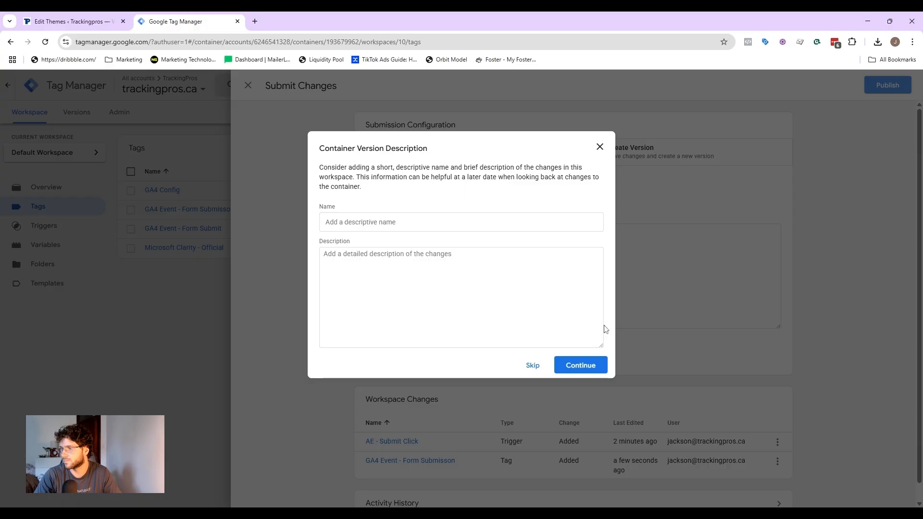
{"action": "left_click", "coordinate": [534, 365]}
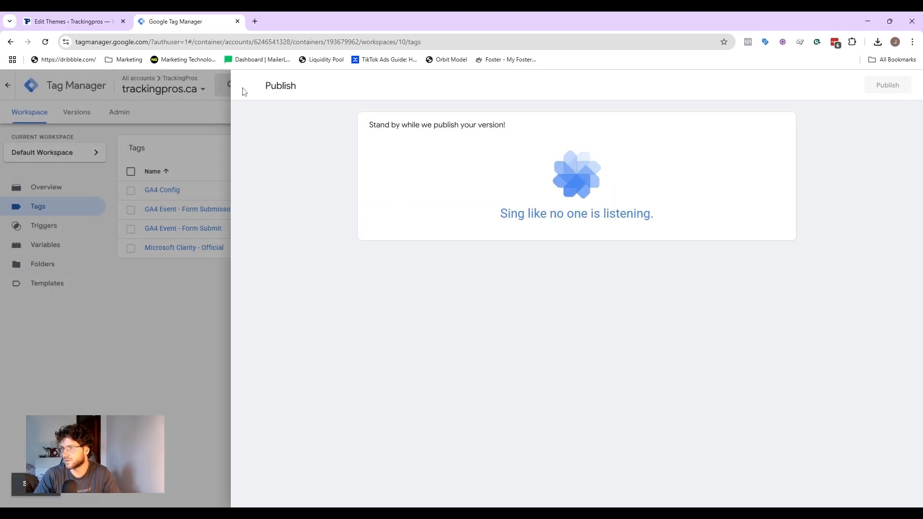
{"action": "left_click", "coordinate": [248, 85]}
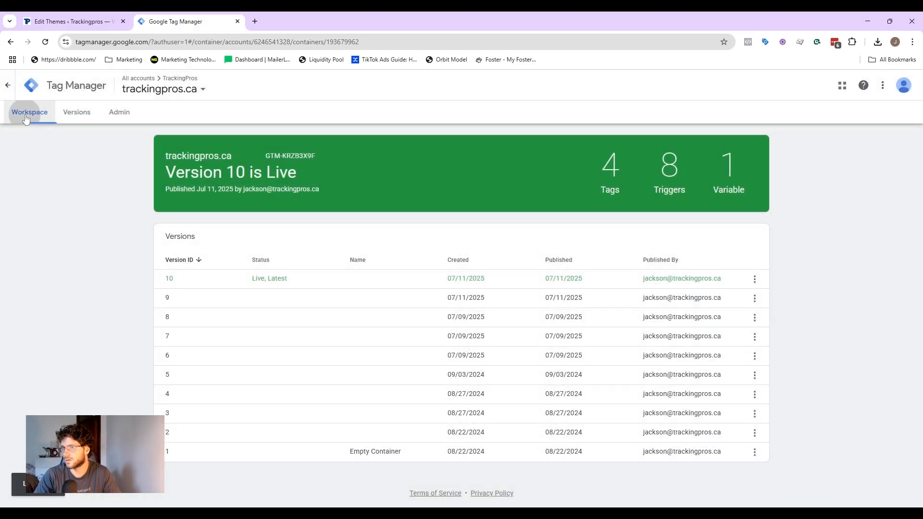
{"action": "left_click", "coordinate": [29, 112]}
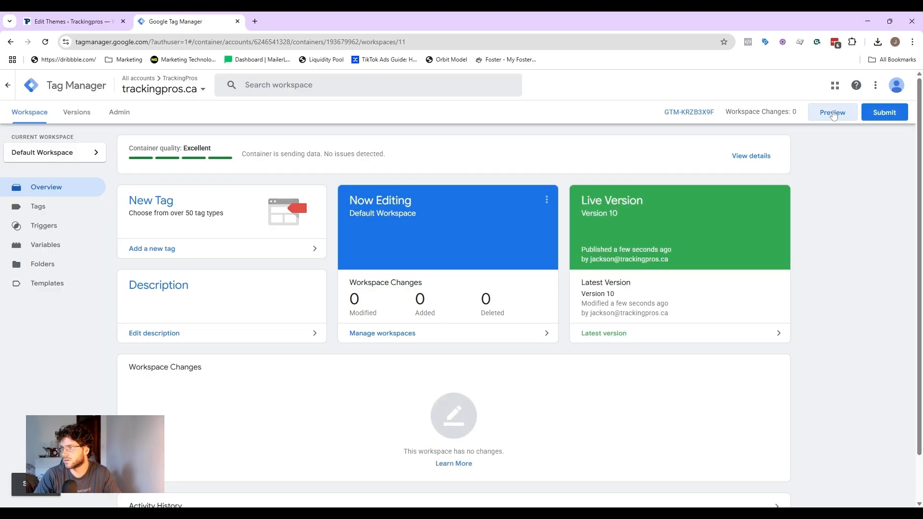
{"action": "left_click", "coordinate": [832, 113]}
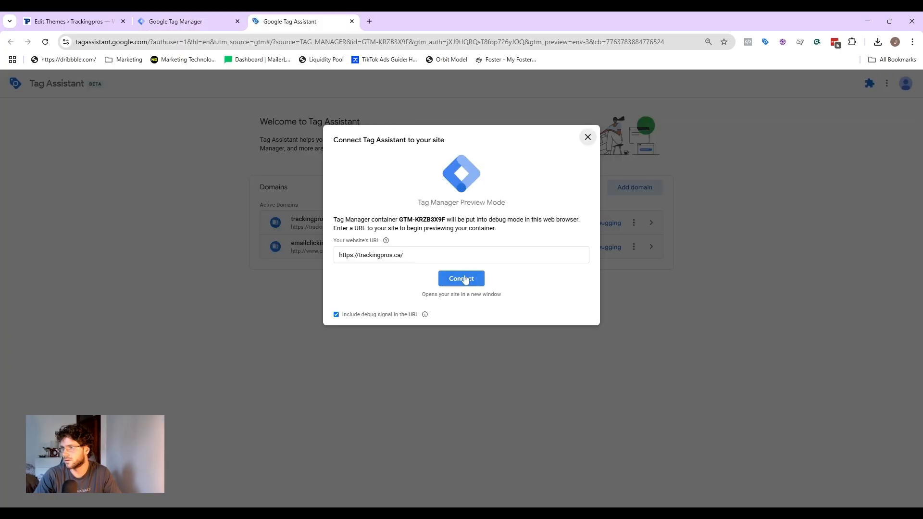
{"action": "left_click", "coordinate": [465, 278]}
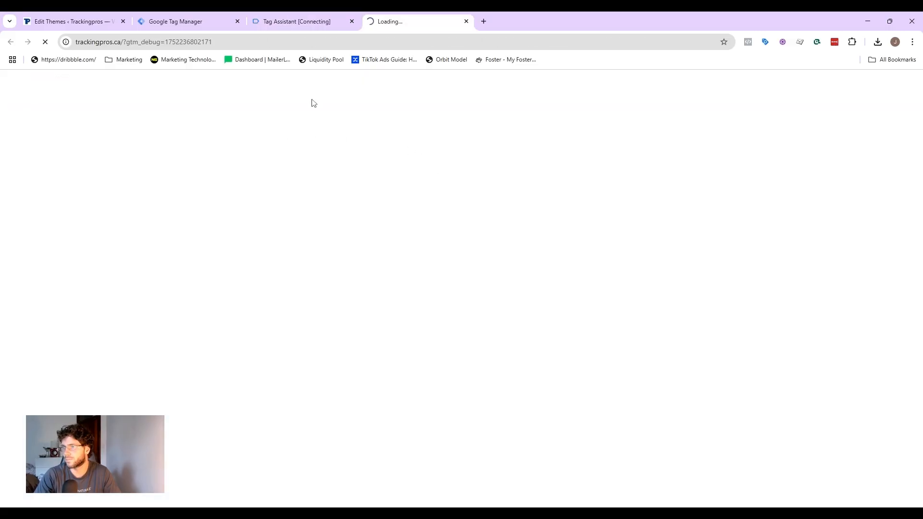
Step: Fill in the site's contact form with a test name and e-mail address and submit it
{"action": "scroll", "coordinate": [348, 135], "scroll_direction": "down", "scroll_amount": 15}
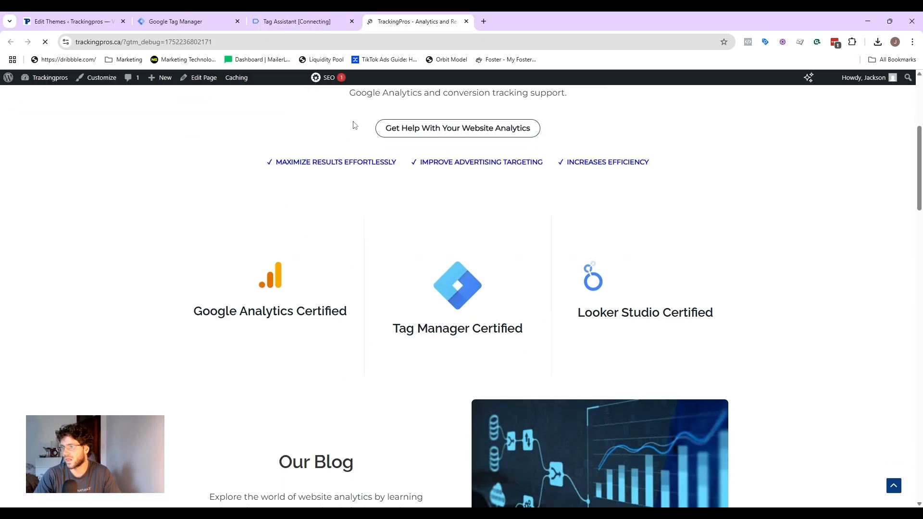
{"action": "scroll", "coordinate": [349, 145], "scroll_direction": "down", "scroll_amount": 10}
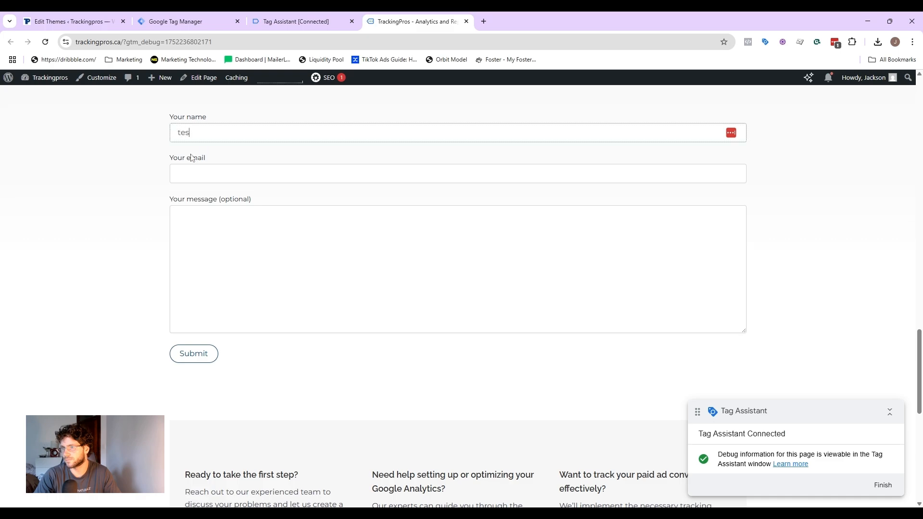
{"action": "type", "text": "@test.com"}
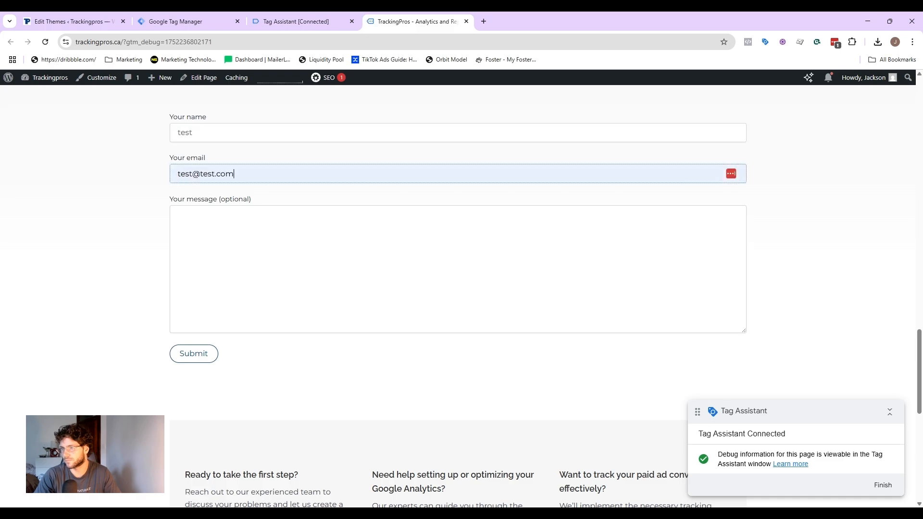
{"action": "left_click", "coordinate": [181, 353]}
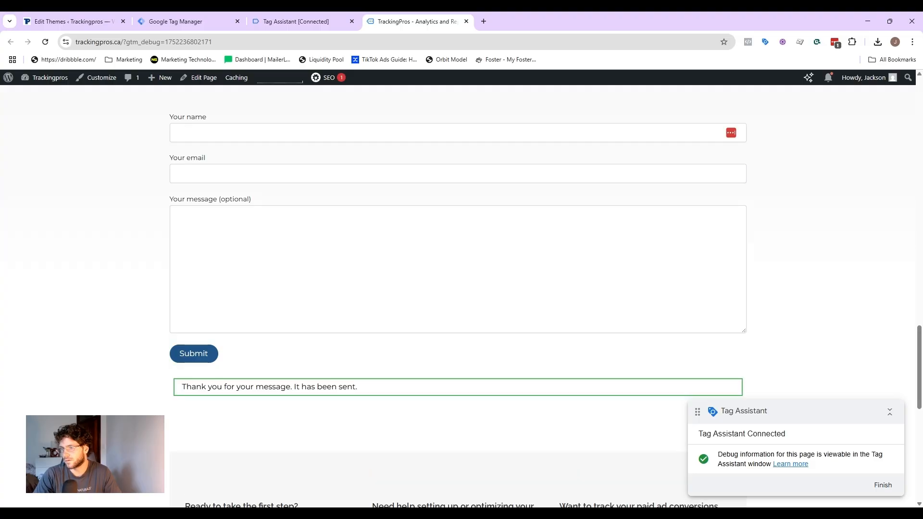
Step: Check Tag Assistant's summary, then inspect the form's thank-you response message element in the browser's developer tools
{"action": "left_click", "coordinate": [294, 21]}
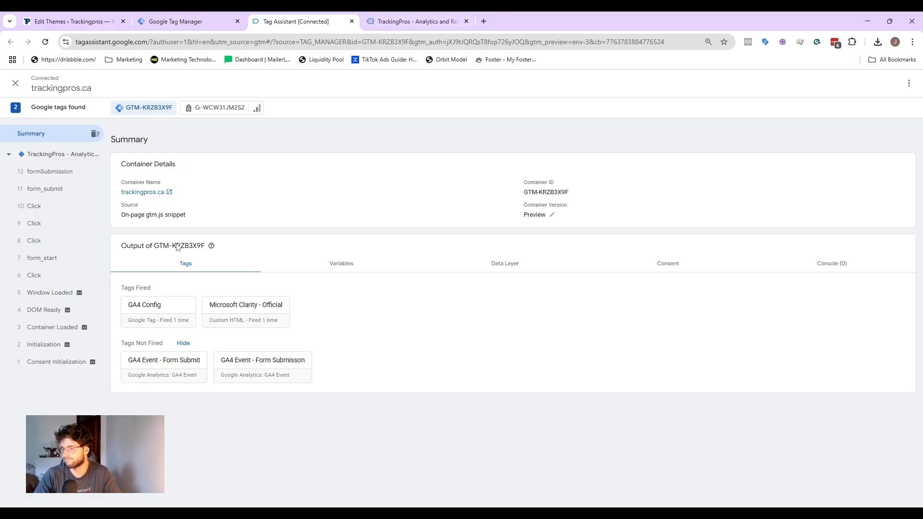
{"action": "left_click", "coordinate": [418, 22]}
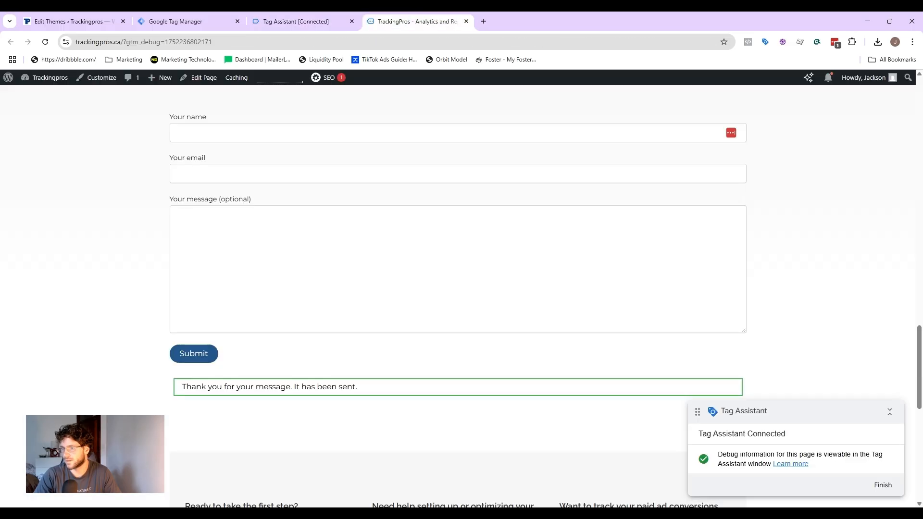
{"action": "left_click_drag", "start_coordinate": [361, 394], "coordinate": [185, 397]}
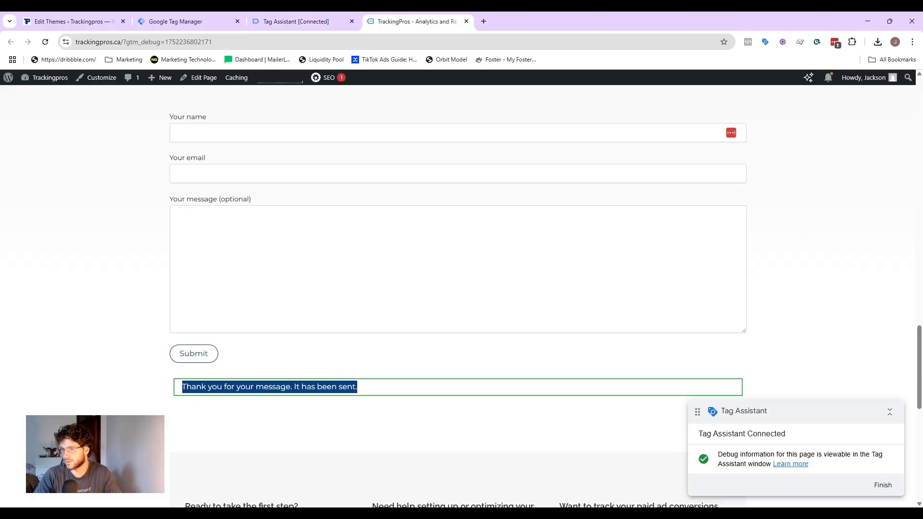
{"action": "key", "text": "ctrl+shift+i"}
{"action": "left_click", "coordinate": [423, 77]}
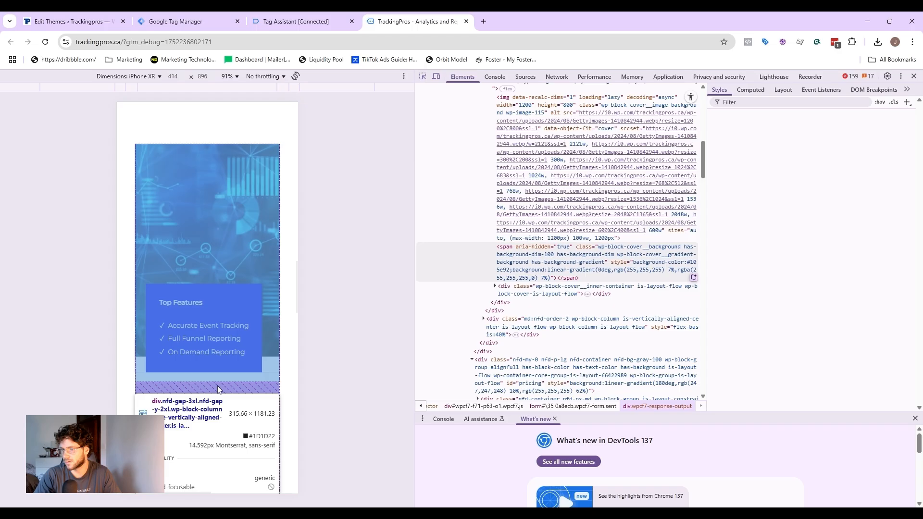
{"action": "scroll", "coordinate": [217, 389], "scroll_direction": "down", "scroll_amount": 15}
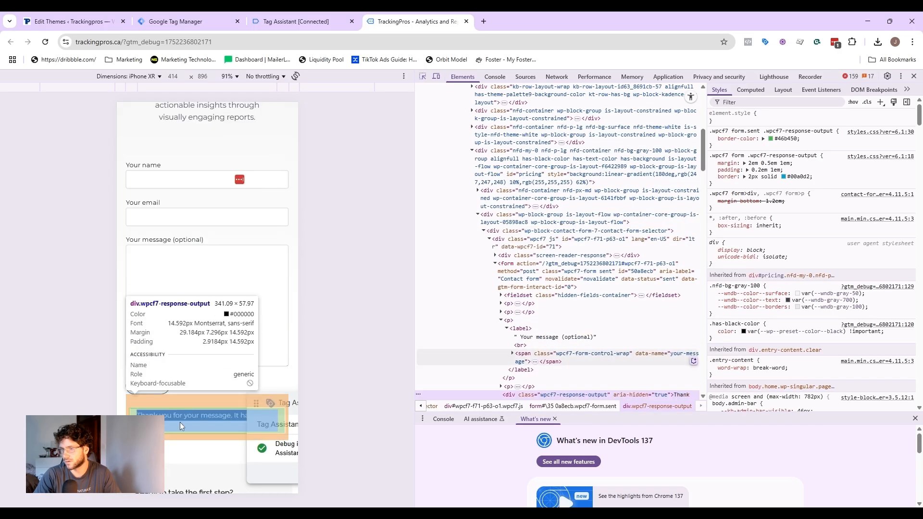
{"action": "left_click", "coordinate": [180, 423]}
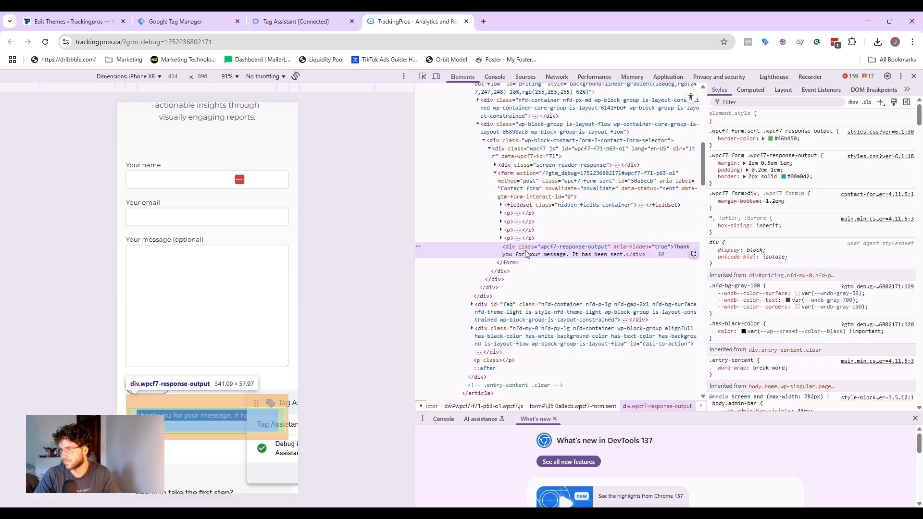
Step: Set the EV - Form Submission trigger's element selector to #\35 0a8ecb > div and save the trigger
{"action": "key", "text": "ctrl+shift+Tab"}
{"action": "key", "text": "ctrl+shift+Tab"}
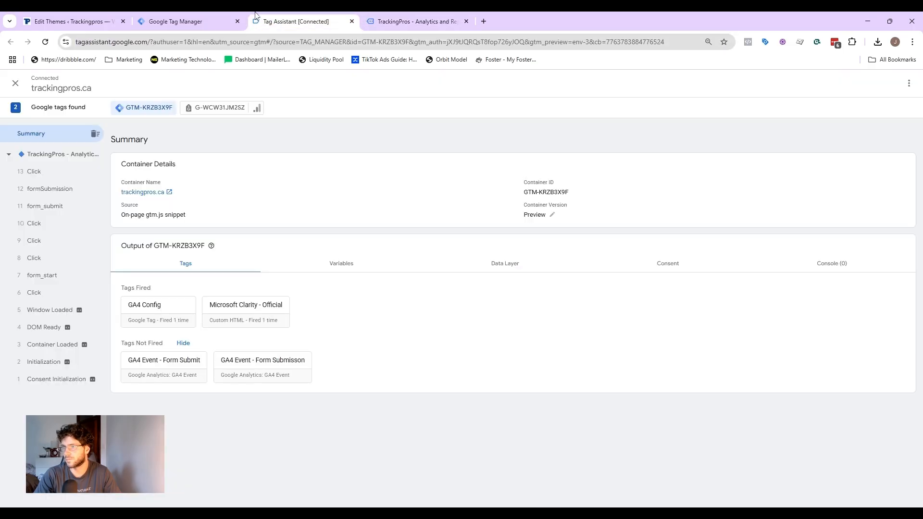
{"action": "left_click", "coordinate": [39, 234]}
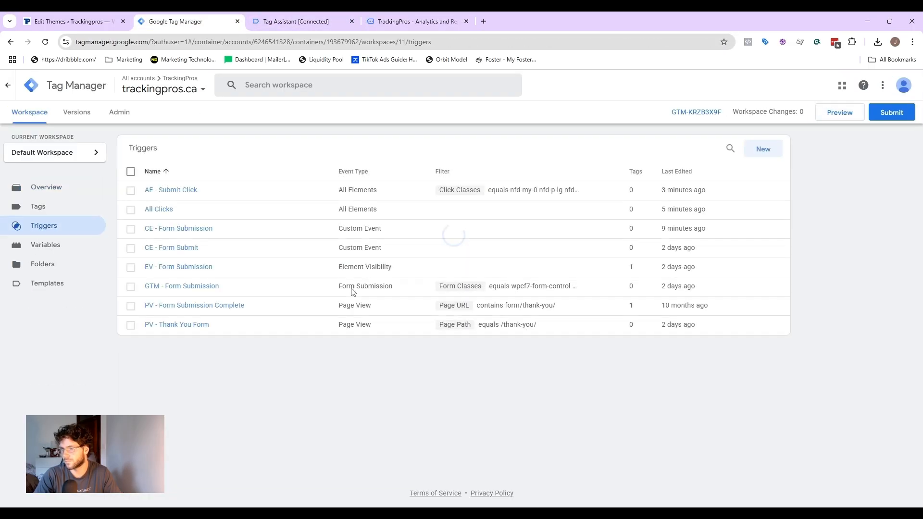
{"action": "left_click", "coordinate": [196, 264]}
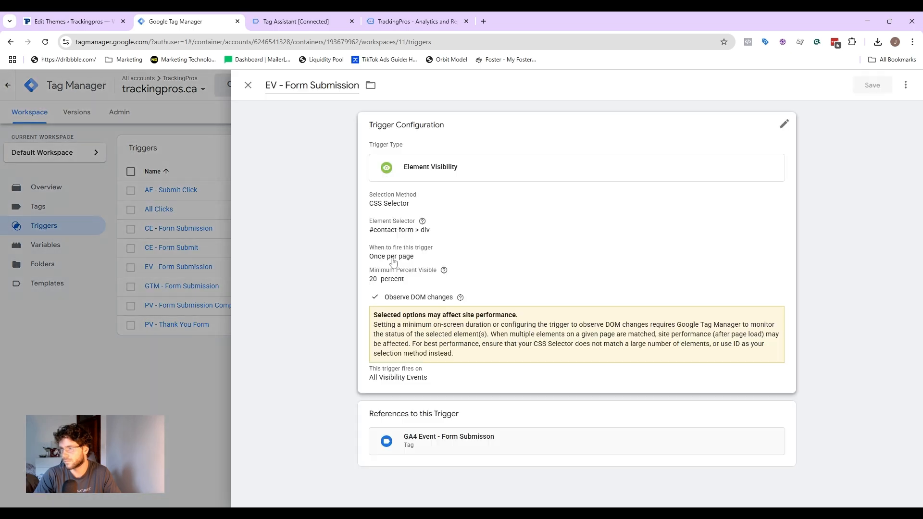
{"action": "scroll", "coordinate": [512, 314], "scroll_direction": "down", "scroll_amount": 3}
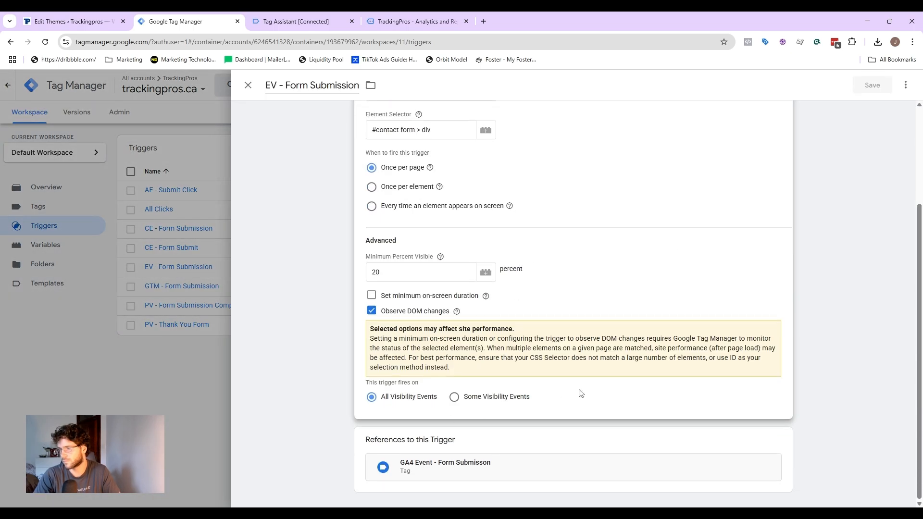
{"action": "scroll", "coordinate": [470, 380], "scroll_direction": "up", "scroll_amount": 3}
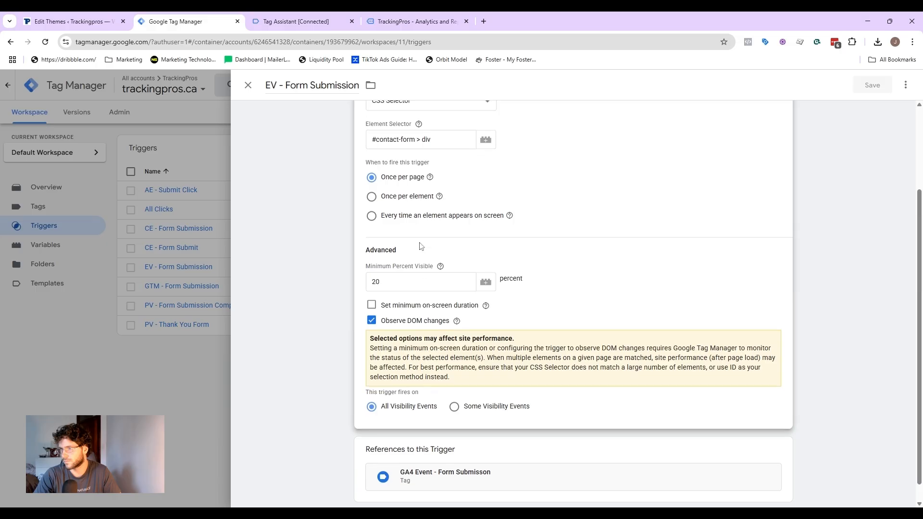
{"action": "triple_click", "coordinate": [433, 260]}
{"action": "type", "text": "#\\35 0a8ecb > div"}
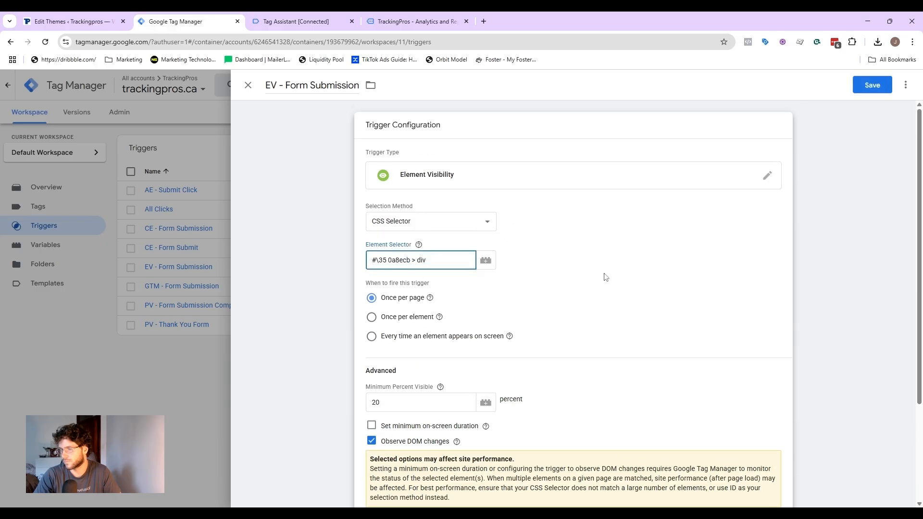
{"action": "scroll", "coordinate": [531, 232], "scroll_direction": "down", "scroll_amount": 1}
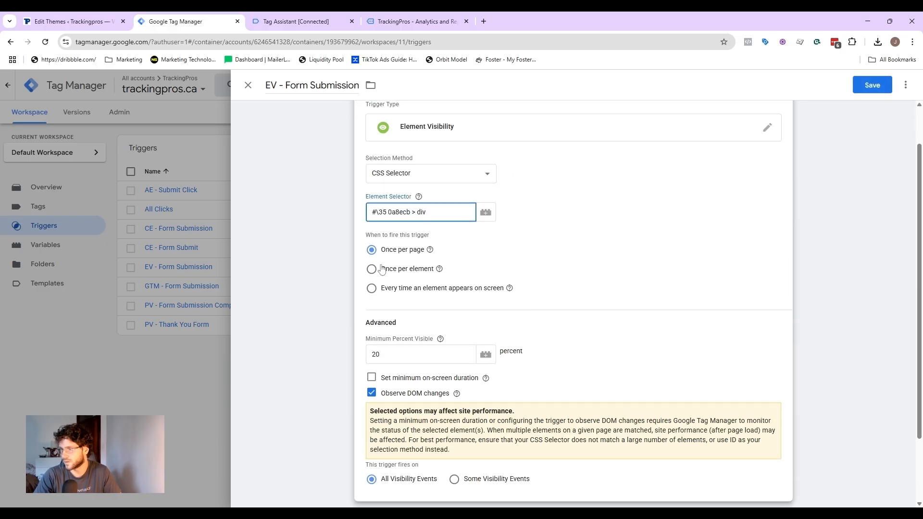
{"action": "scroll", "coordinate": [383, 269], "scroll_direction": "down", "scroll_amount": 2}
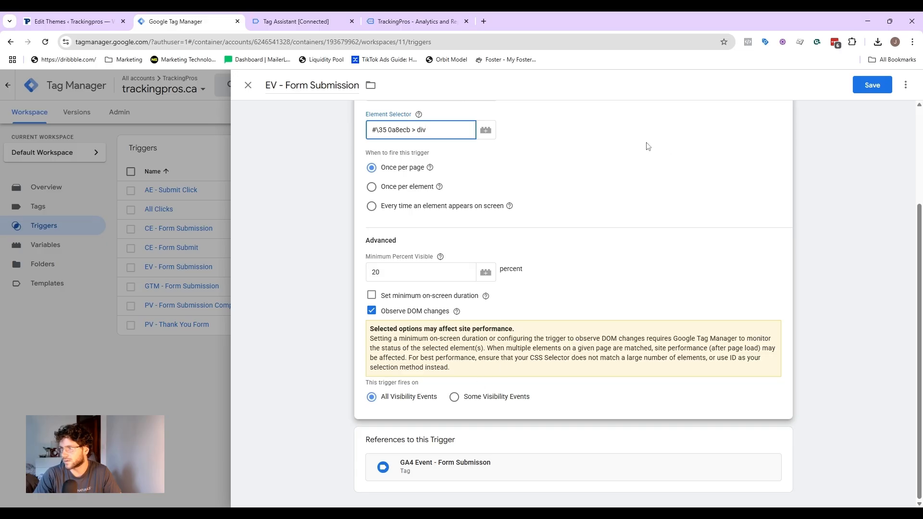
{"action": "left_click", "coordinate": [871, 87]}
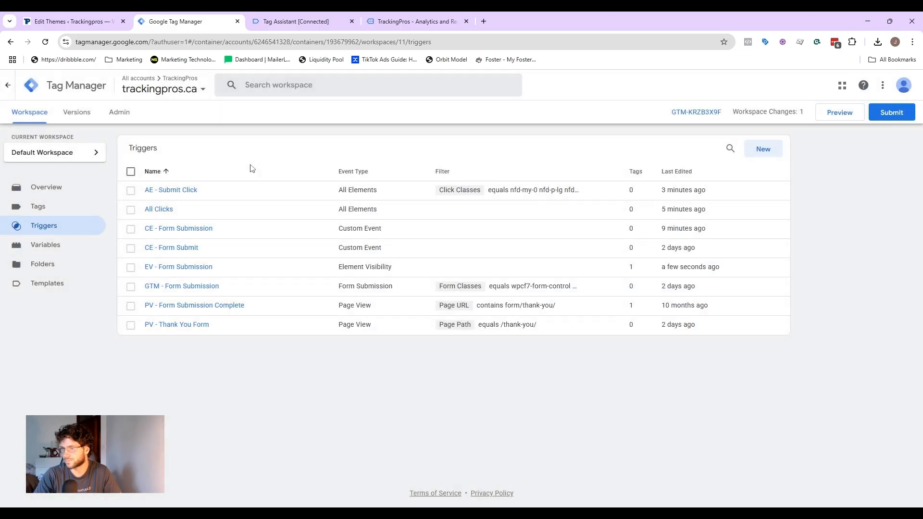
Step: Submit and publish the updated trigger, skipping the version description
{"action": "left_click", "coordinate": [45, 208]}
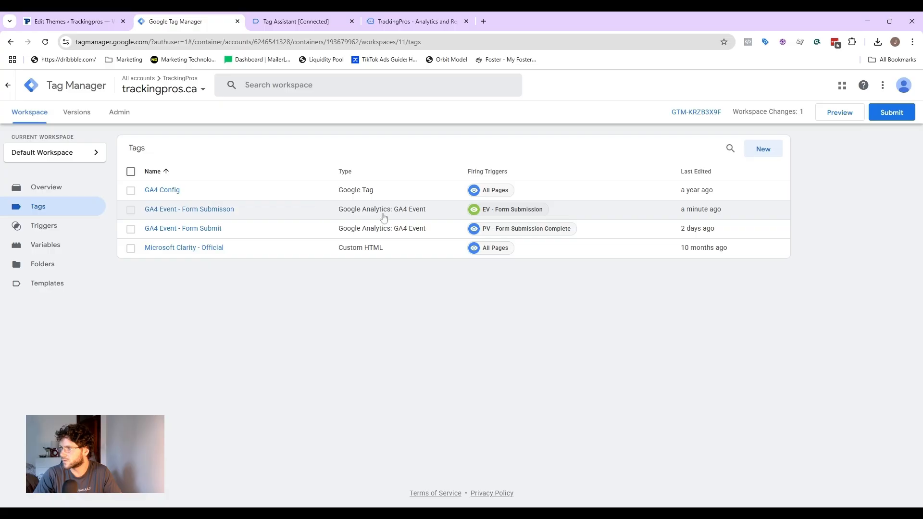
{"action": "left_click", "coordinate": [879, 113]}
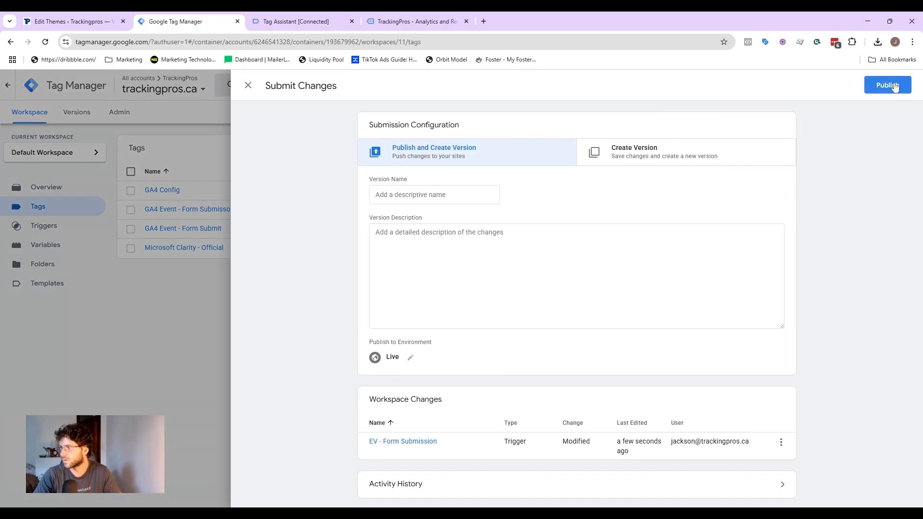
{"action": "left_click", "coordinate": [886, 85]}
{"action": "left_click", "coordinate": [533, 365]}
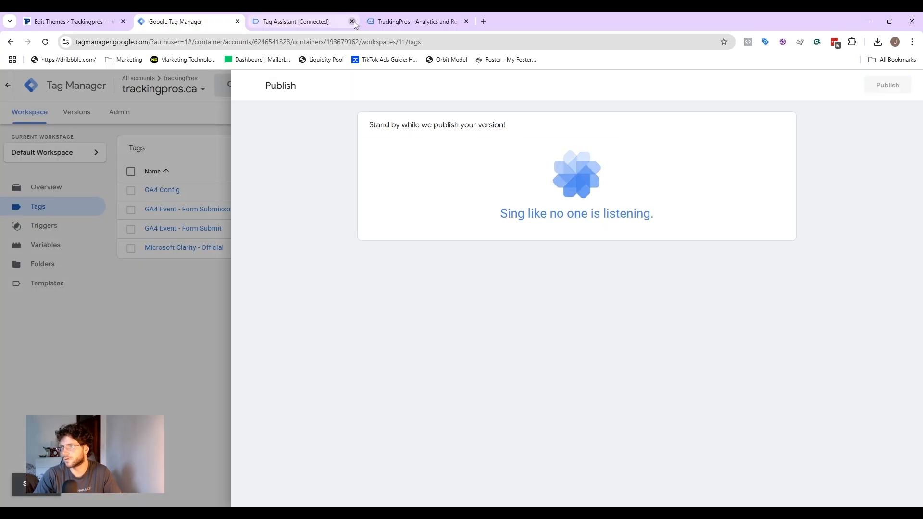
Step: Close the old debugging tabs and version panel, then start a new Tag Manager preview session on trackingpros.ca
{"action": "left_click", "coordinate": [345, 21]}
{"action": "left_click", "coordinate": [353, 21]}
{"action": "left_click", "coordinate": [353, 21]}
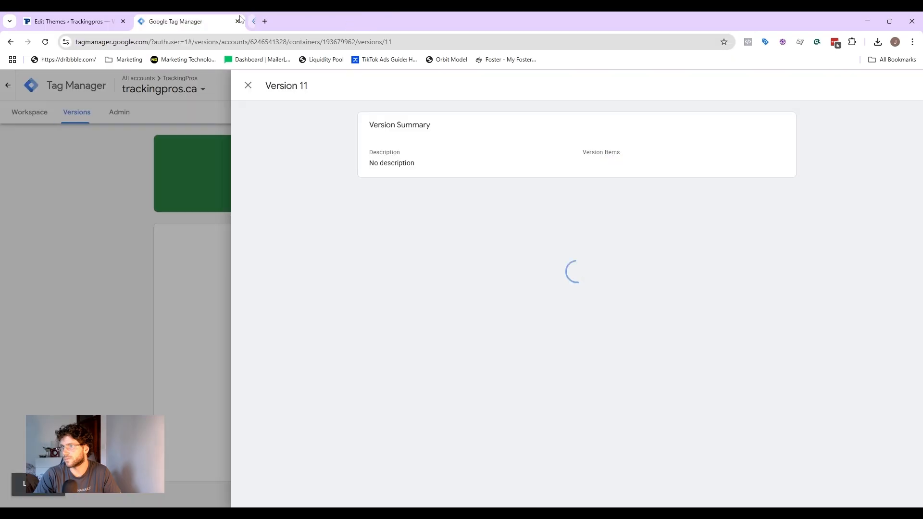
{"action": "left_click", "coordinate": [248, 85]}
{"action": "left_click", "coordinate": [29, 112]}
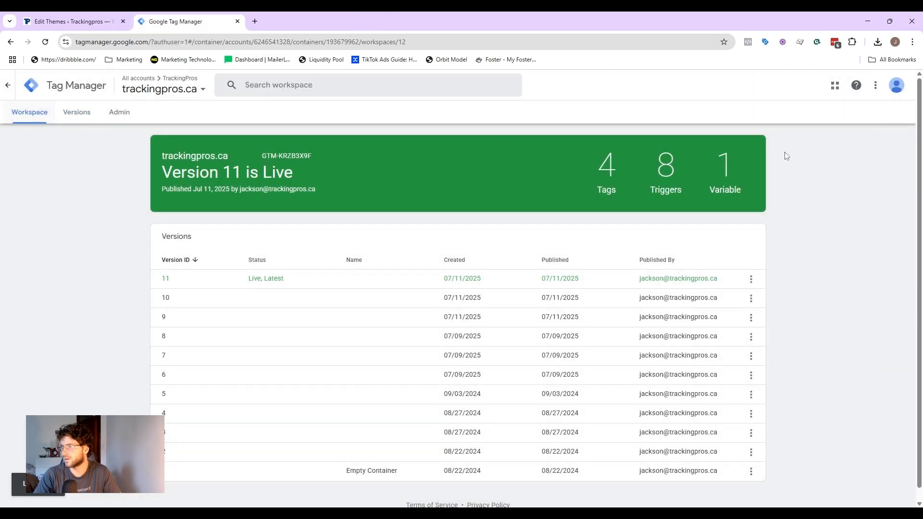
{"action": "left_click", "coordinate": [849, 117]}
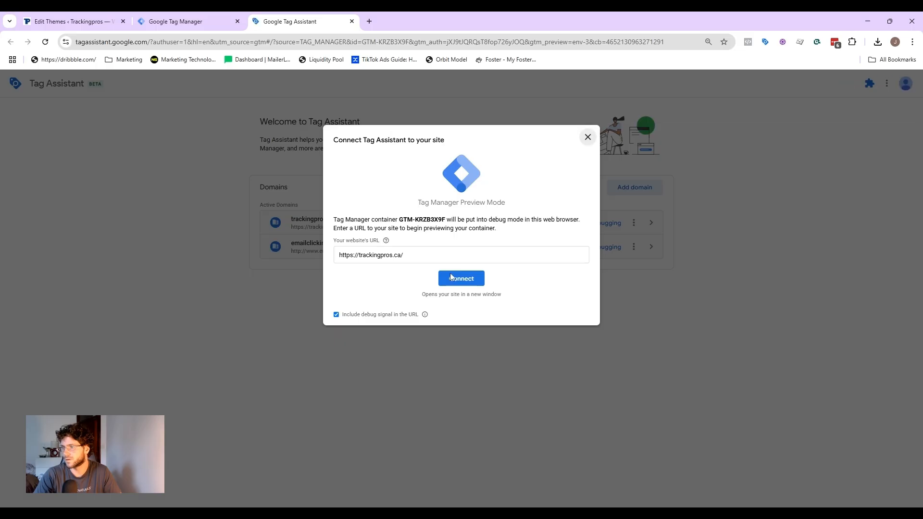
{"action": "left_click", "coordinate": [451, 277]}
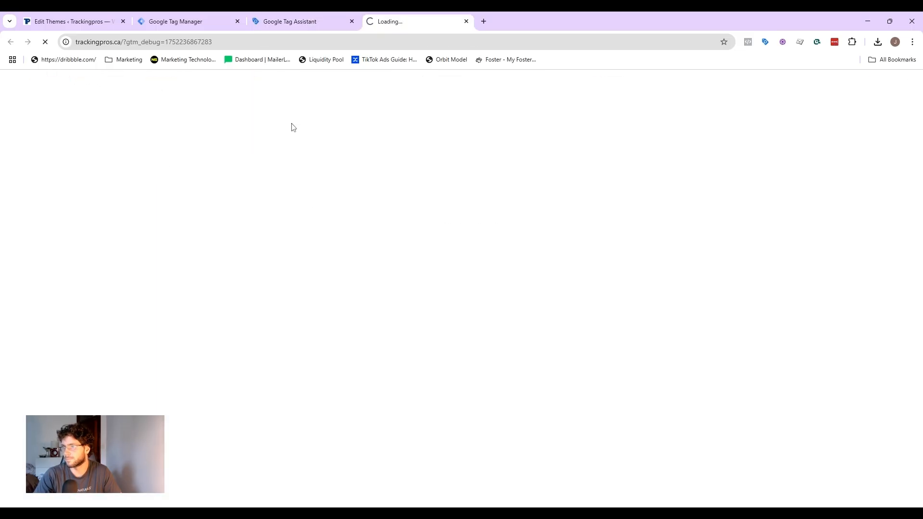
Step: Scroll to the contact form and fill in test as the name and message plus a test e-mail address
{"action": "scroll", "coordinate": [326, 173], "scroll_direction": "down", "scroll_amount": 5}
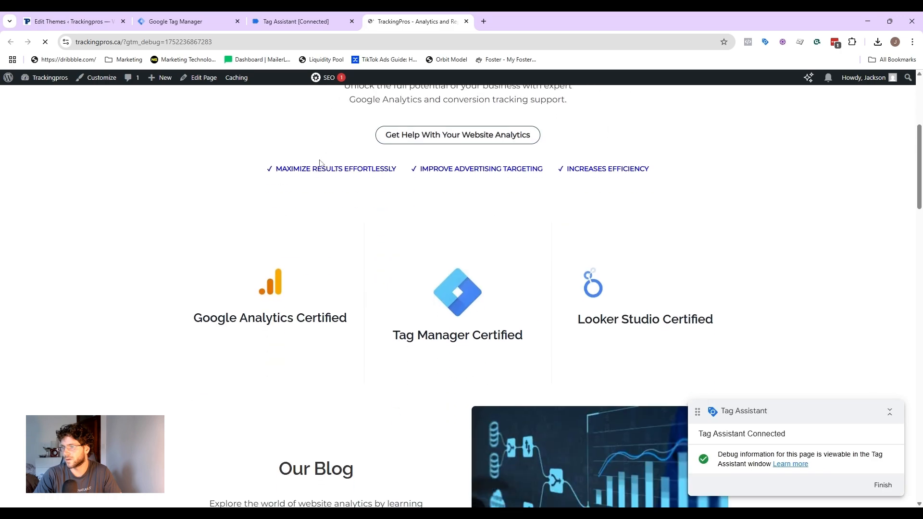
{"action": "scroll", "coordinate": [432, 107], "scroll_direction": "down", "scroll_amount": 7}
{"action": "scroll", "coordinate": [431, 107], "scroll_direction": "down", "scroll_amount": 12}
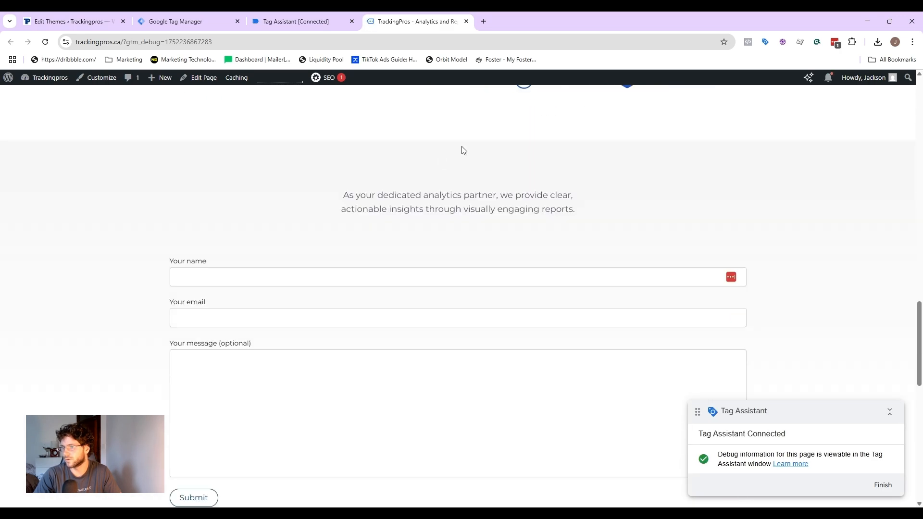
{"action": "key", "text": "Tab"}
{"action": "type", "text": "te"}
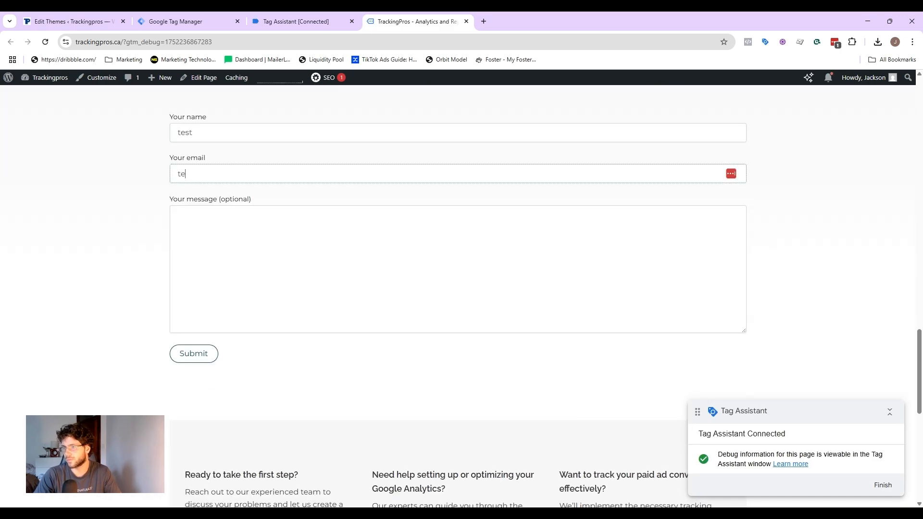
{"action": "left_click", "coordinate": [235, 189]}
{"action": "left_click", "coordinate": [242, 206]}
{"action": "type", "text": "test"}
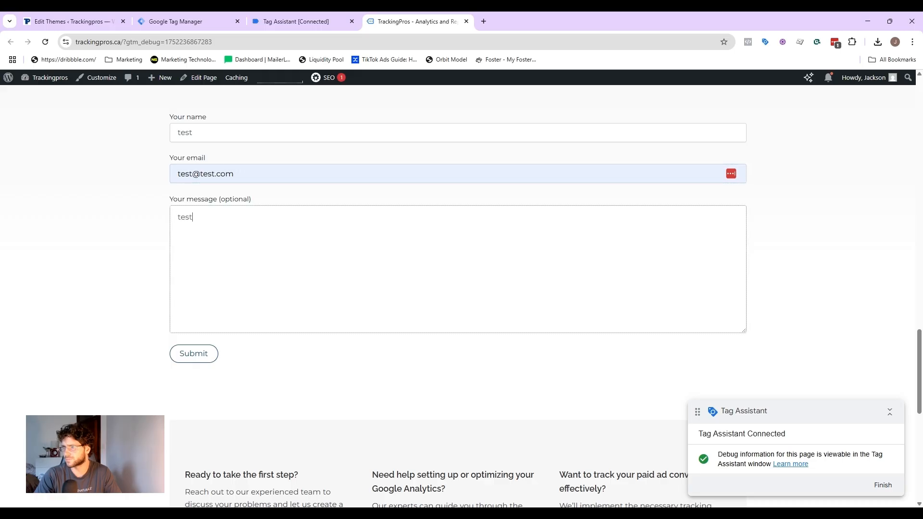
Step: Dismiss Tag Assistant's connection prompt, then return to the site and submit the contact form
{"action": "left_click", "coordinate": [281, 14]}
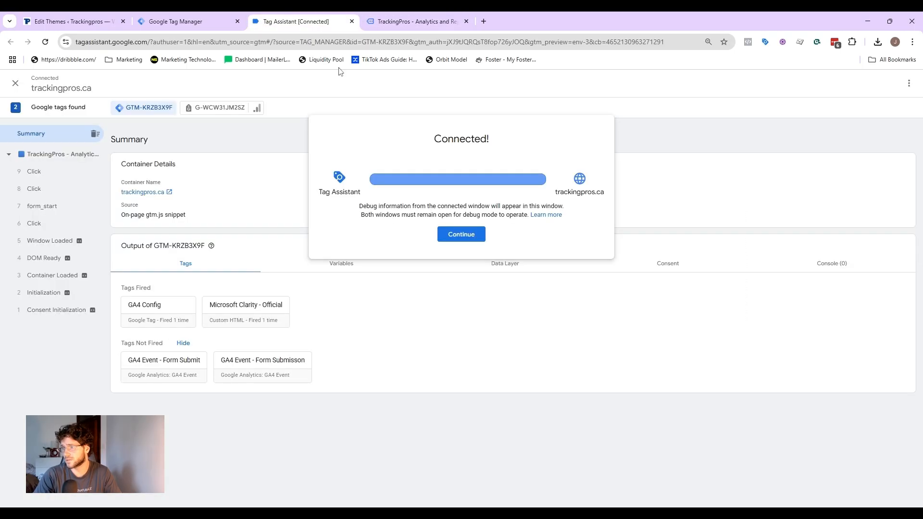
{"action": "left_click", "coordinate": [456, 234]}
{"action": "left_click", "coordinate": [395, 19]}
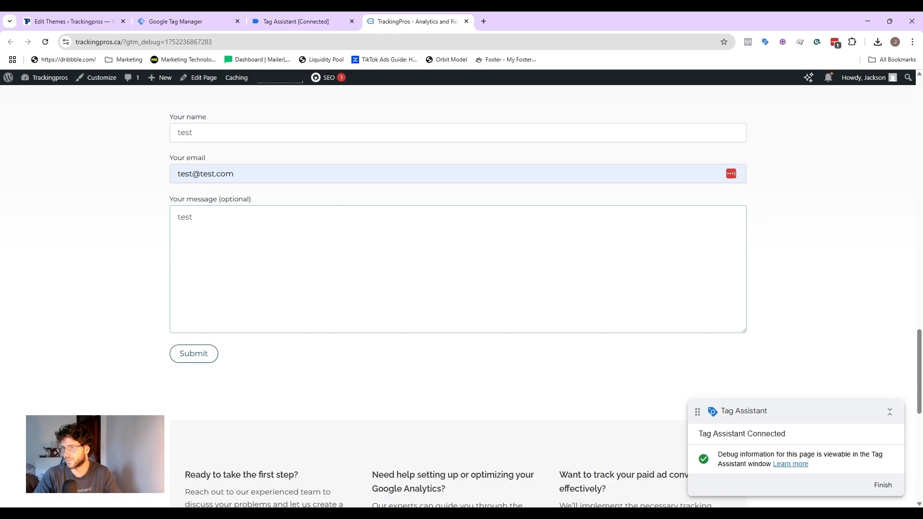
{"action": "left_click", "coordinate": [194, 353]}
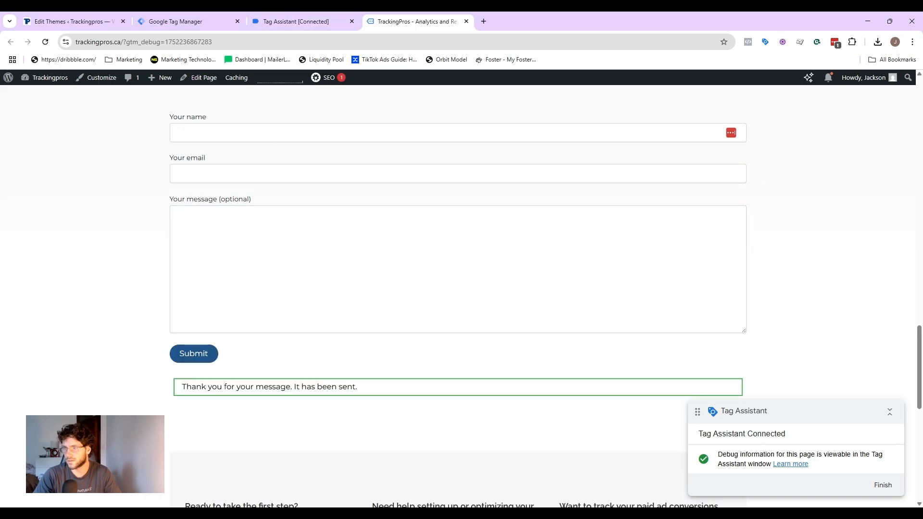
Step: Review the Element Visibility event in Tag Assistant to check which tags fired on the form submission
{"action": "left_click", "coordinate": [287, 15]}
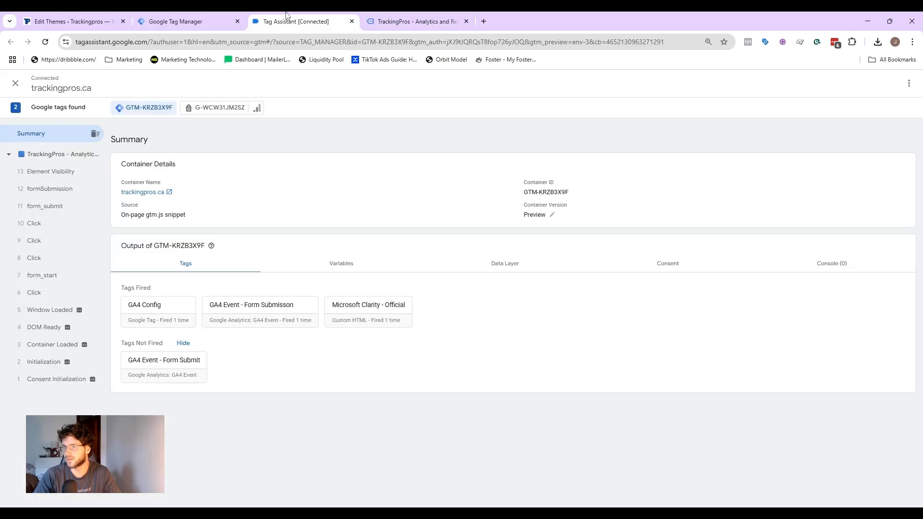
{"action": "left_click", "coordinate": [76, 173]}
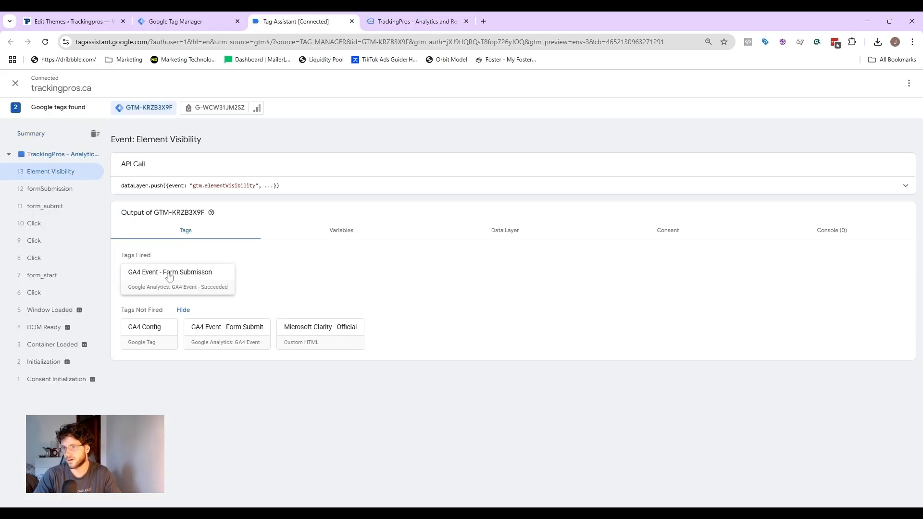
{"action": "left_click", "coordinate": [423, 20]}
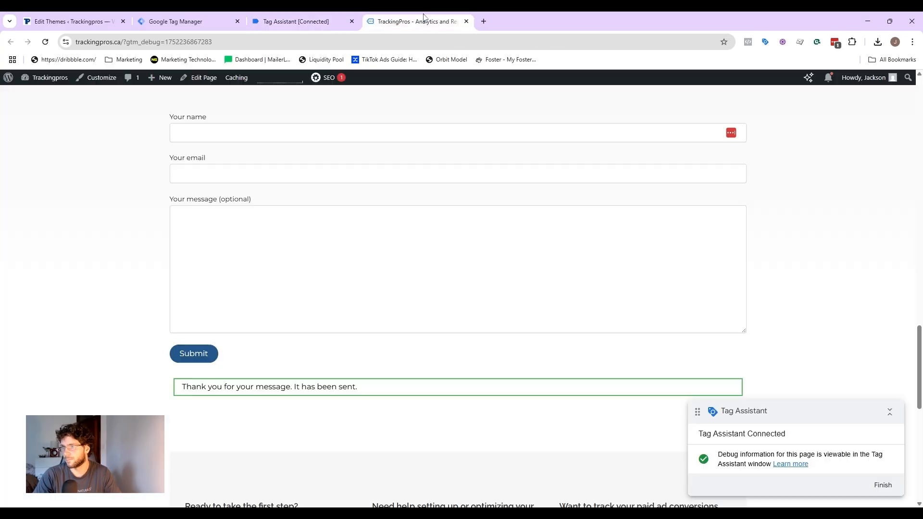
{"action": "key", "text": "ctrl+shift+Tab"}
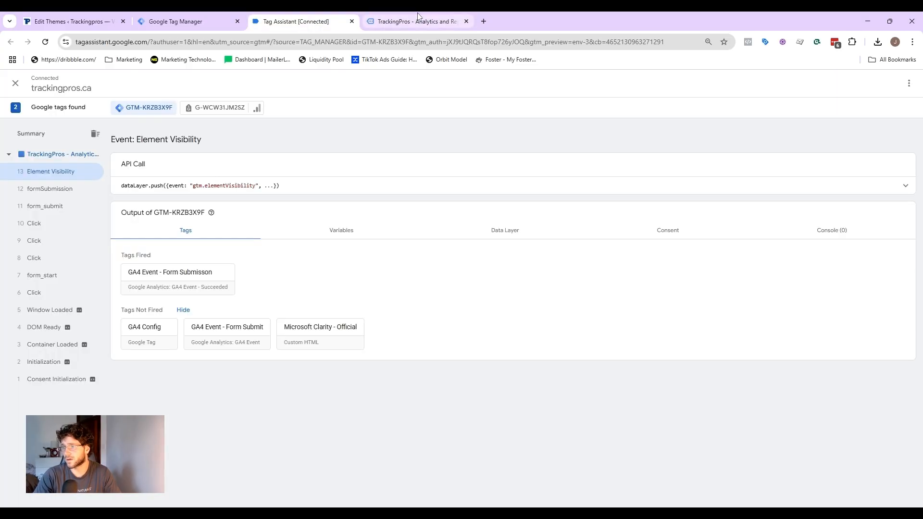
{"action": "left_click", "coordinate": [406, 18]}
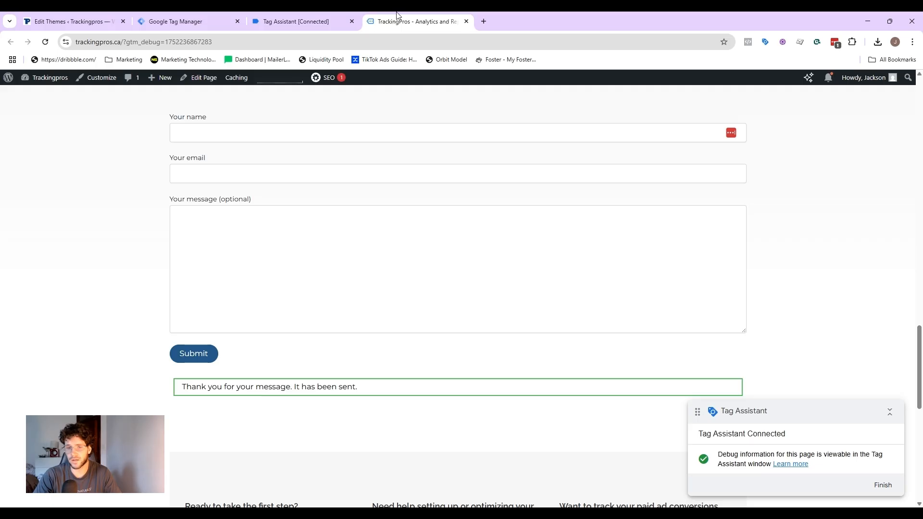